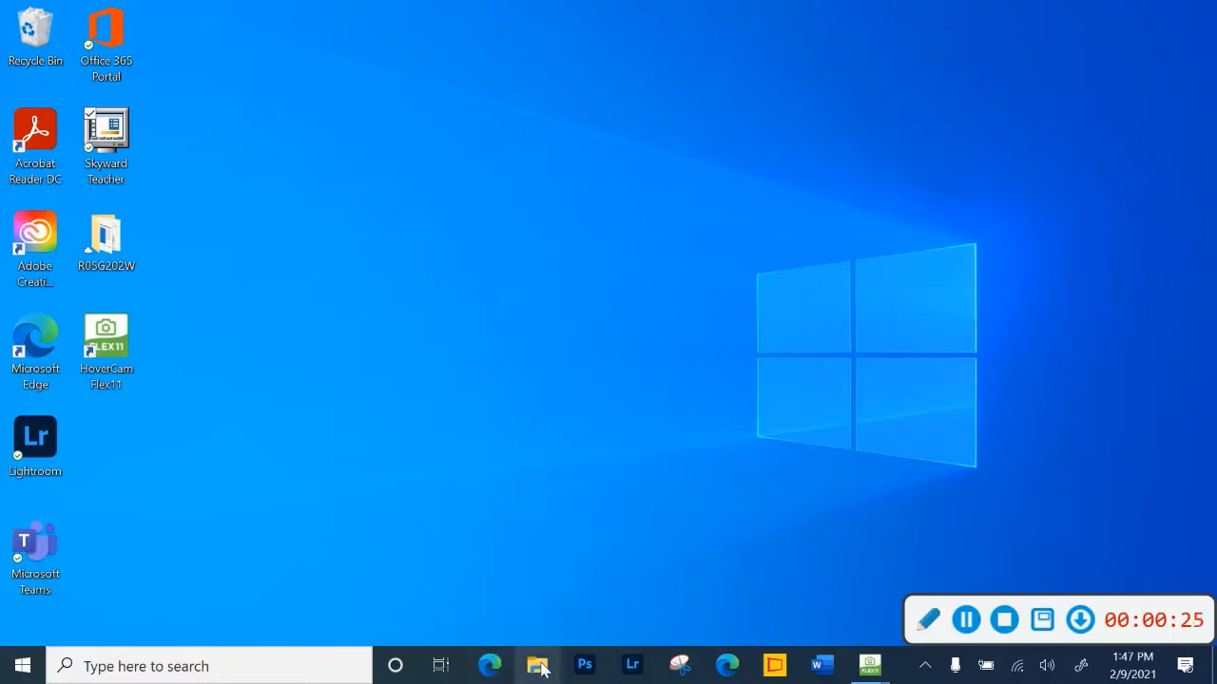
- Look through the images in the photoshop self portrait folder in File Explorer, and minimize the window
click(538, 667)
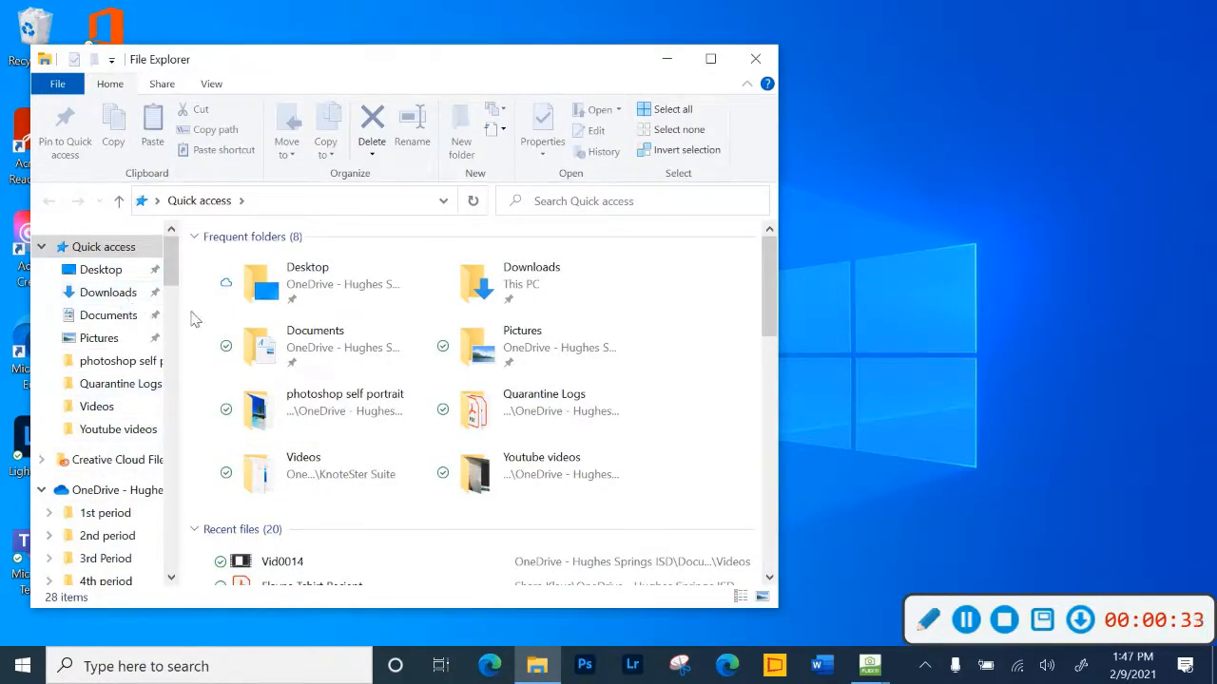
click(104, 365)
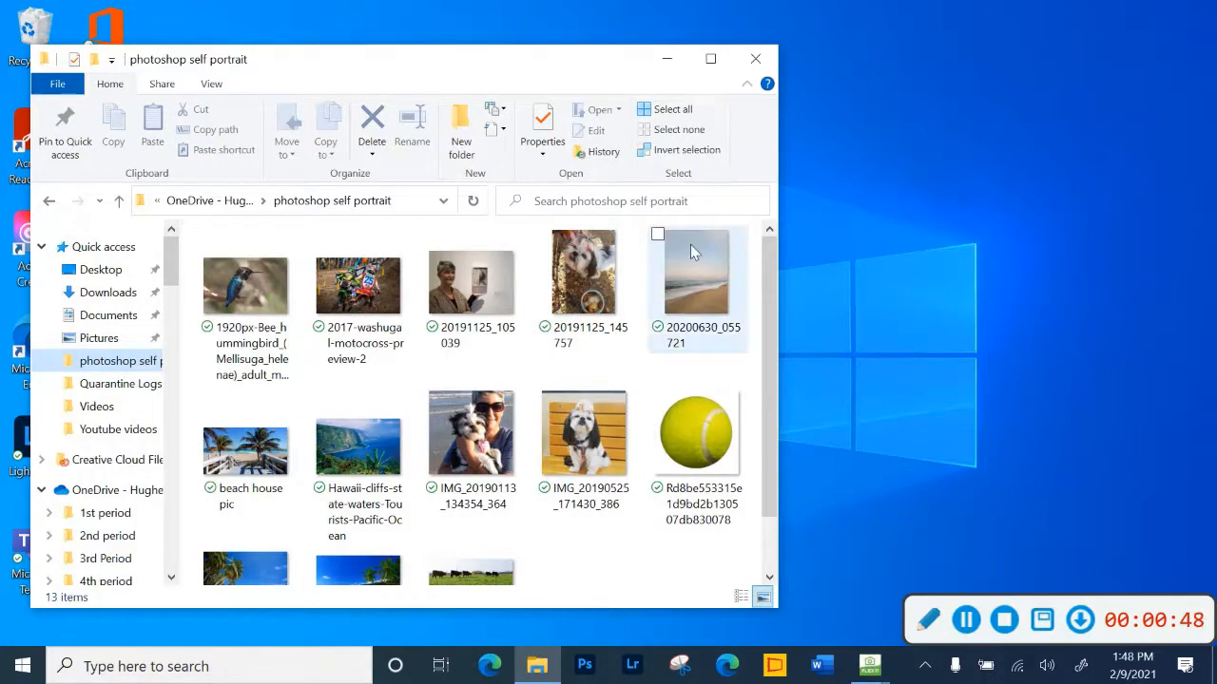
click(666, 59)
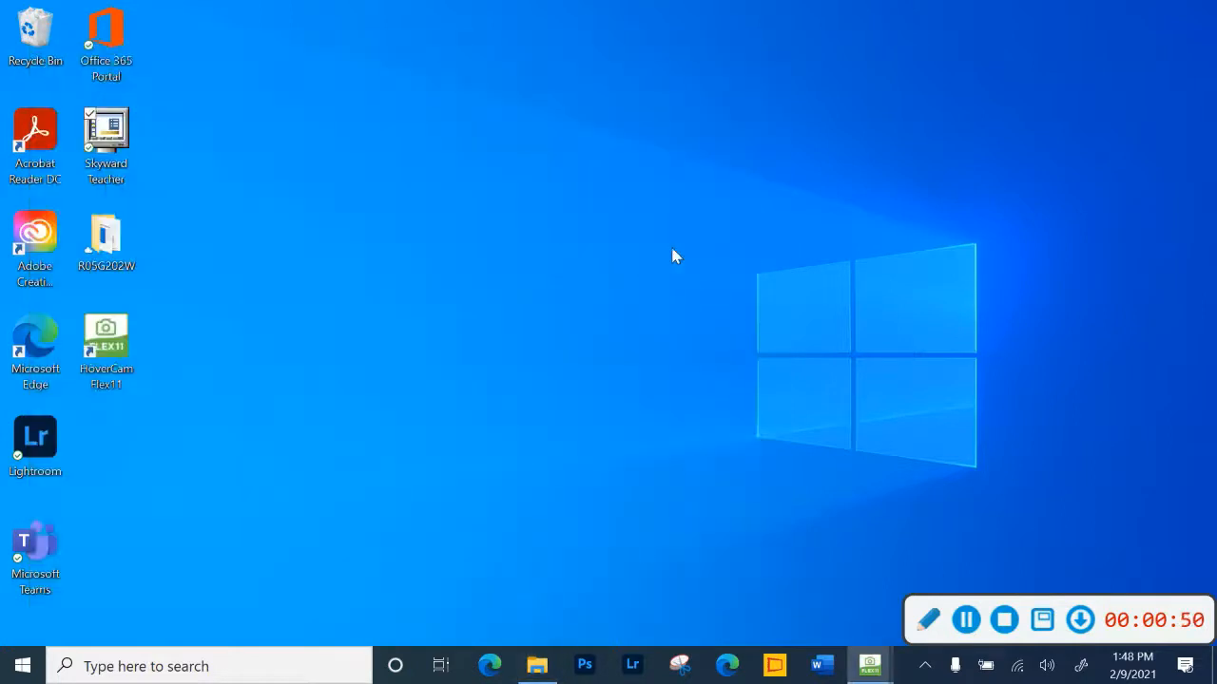
- Switch to Microsoft Edge and run a Bing image search for outer space
click(490, 666)
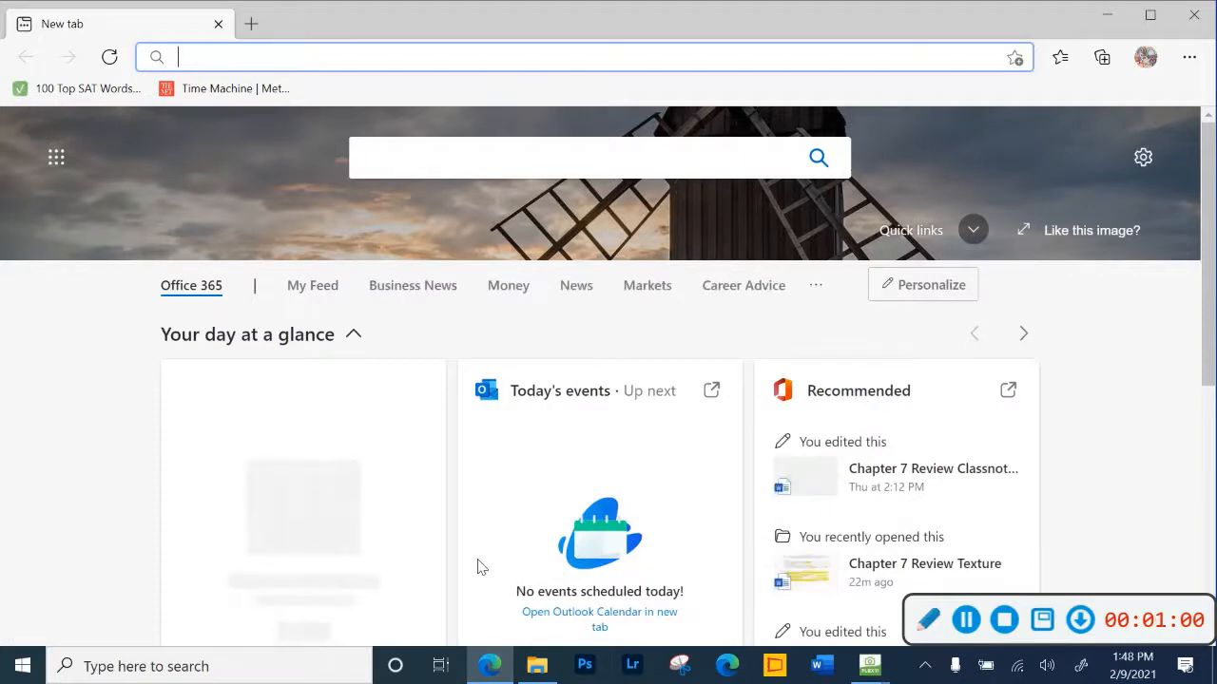
click(402, 162)
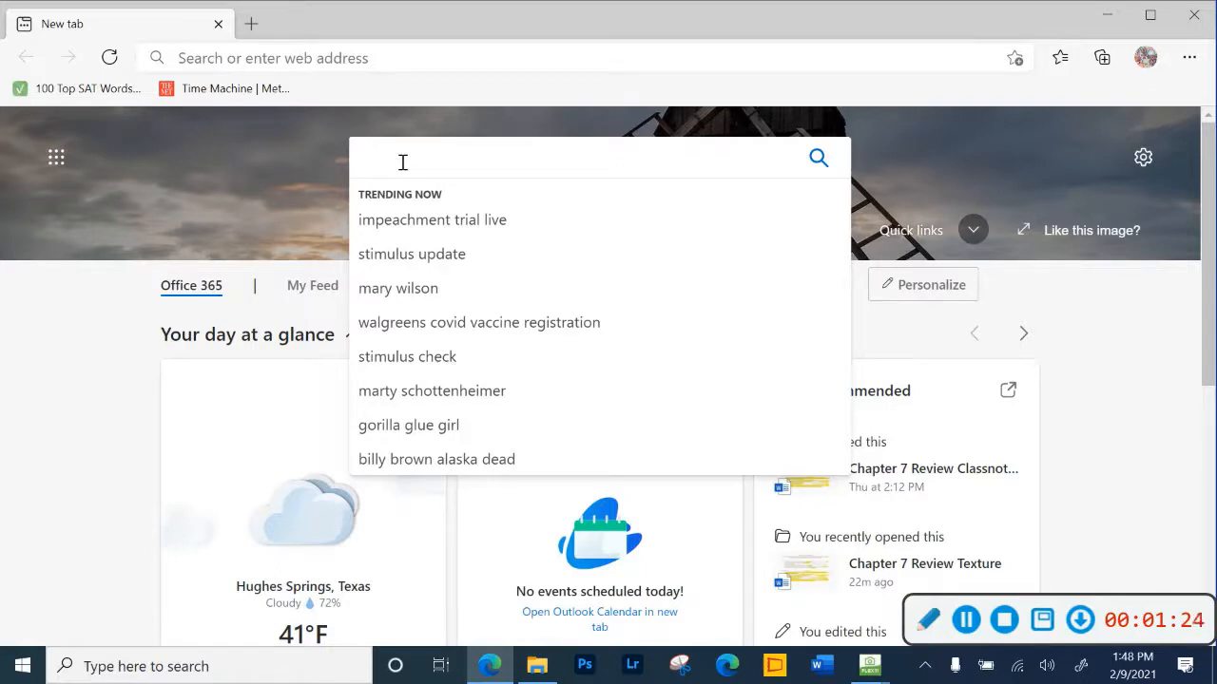
text(outer)
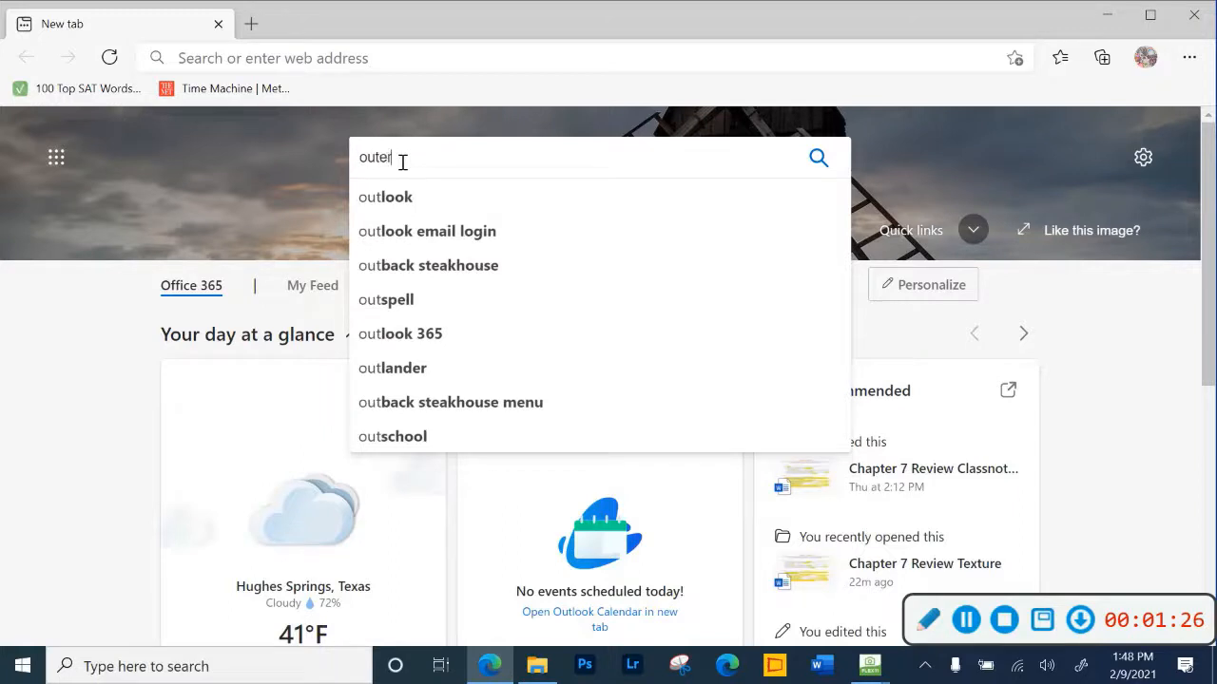
text( space)
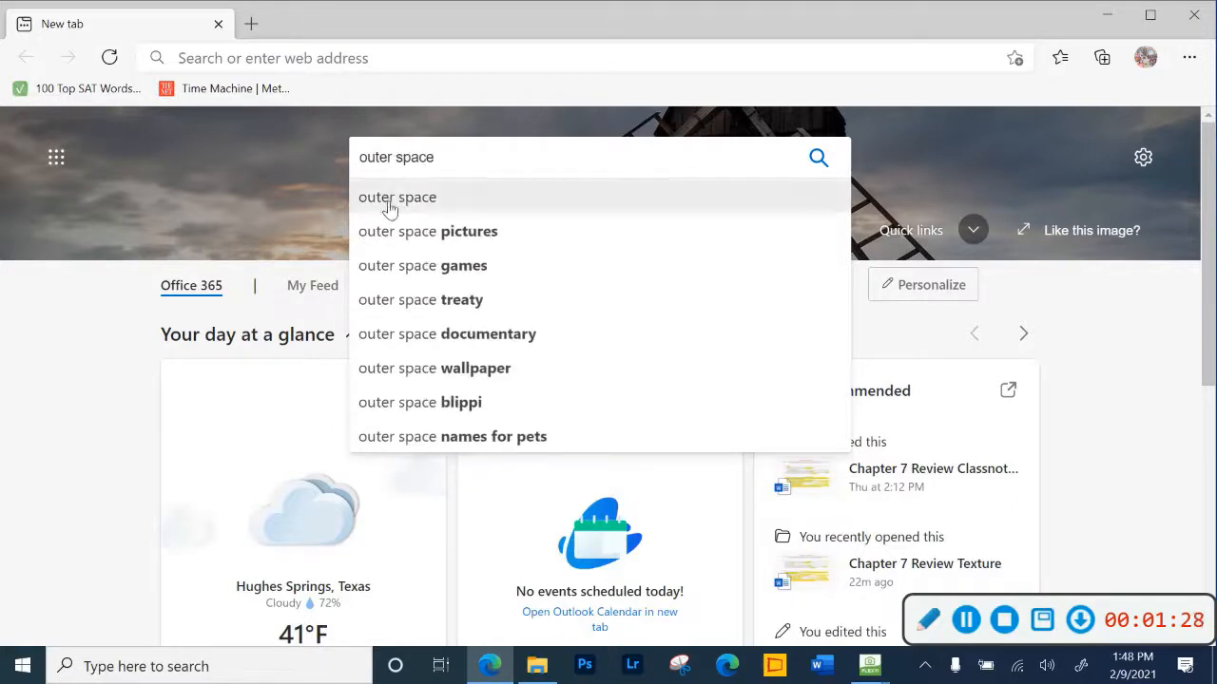
click(389, 208)
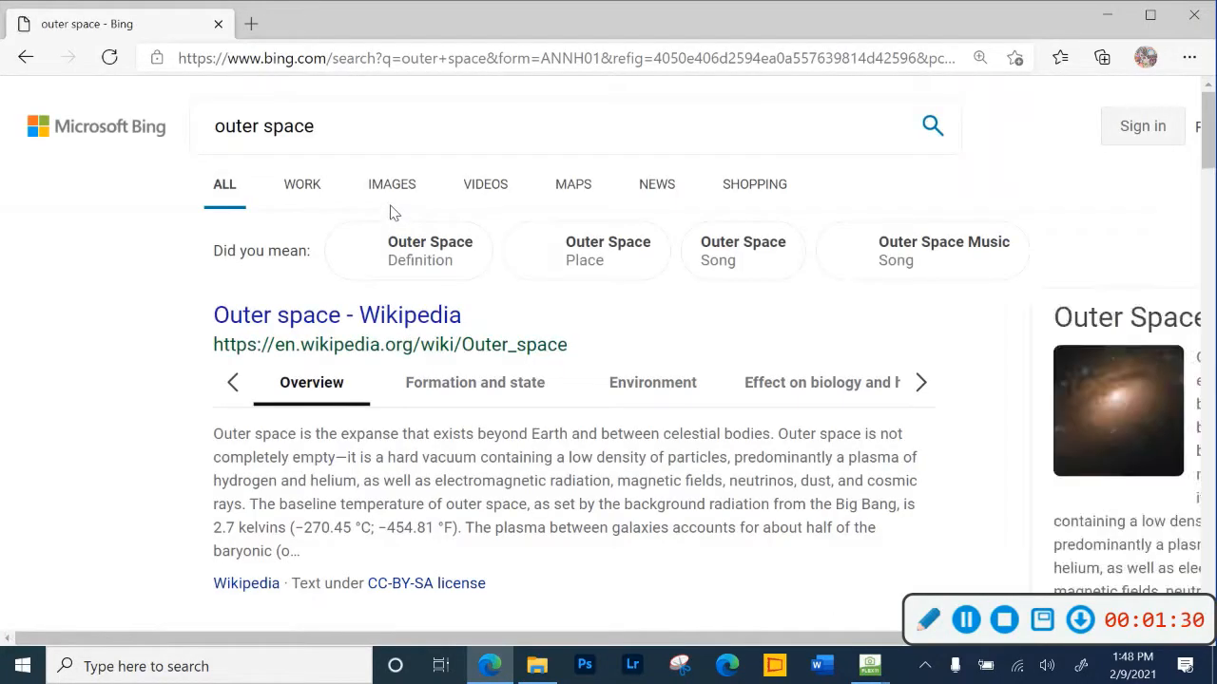
click(392, 190)
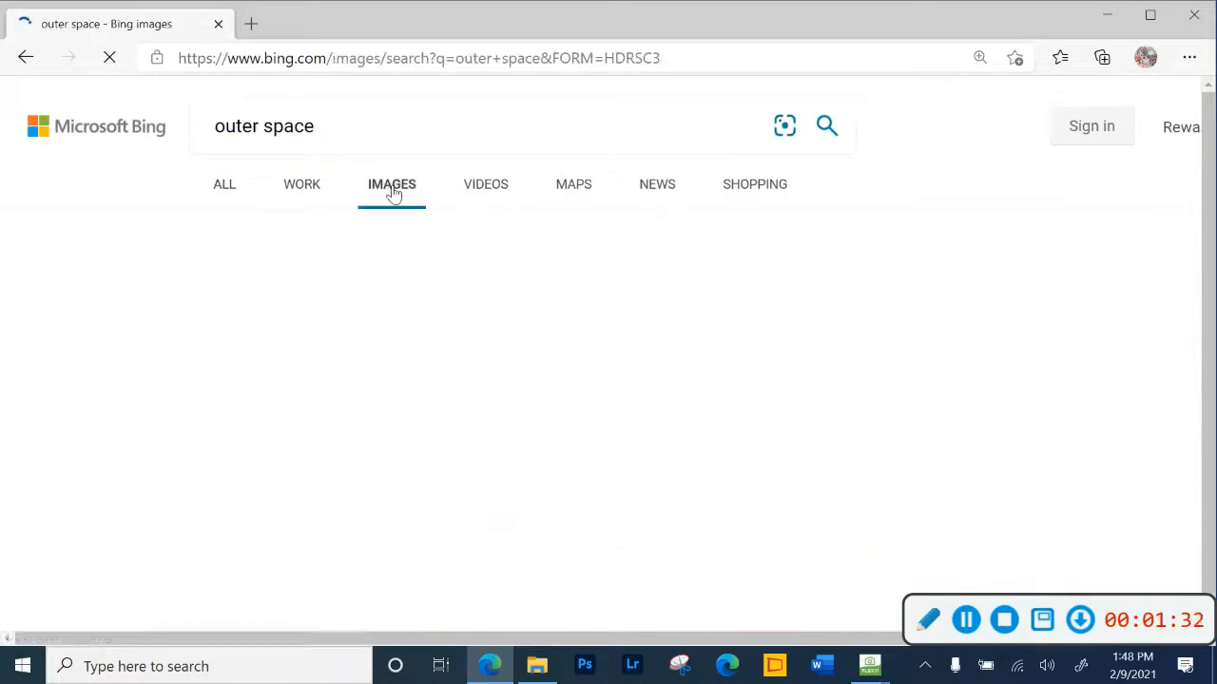
- Open the 1920 x 1080 akspic.com picture of a red planet above snowy mountains from the image results
scroll(578, 433, down, 2)
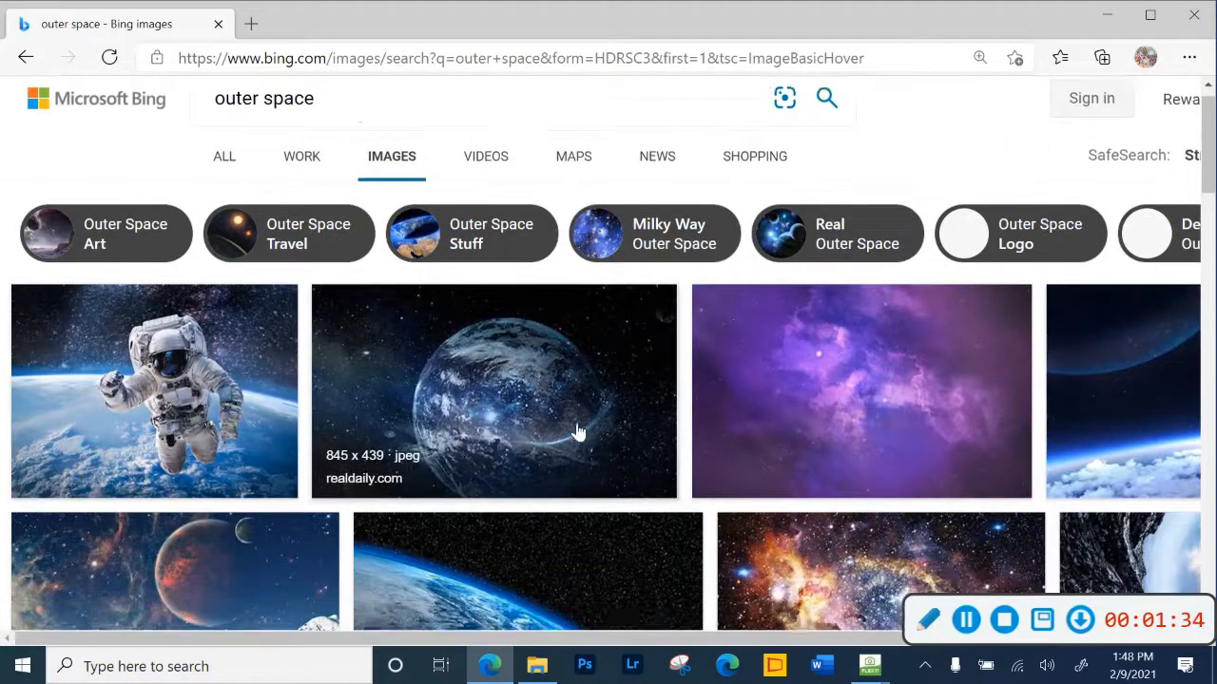
scroll(578, 432, down, 2)
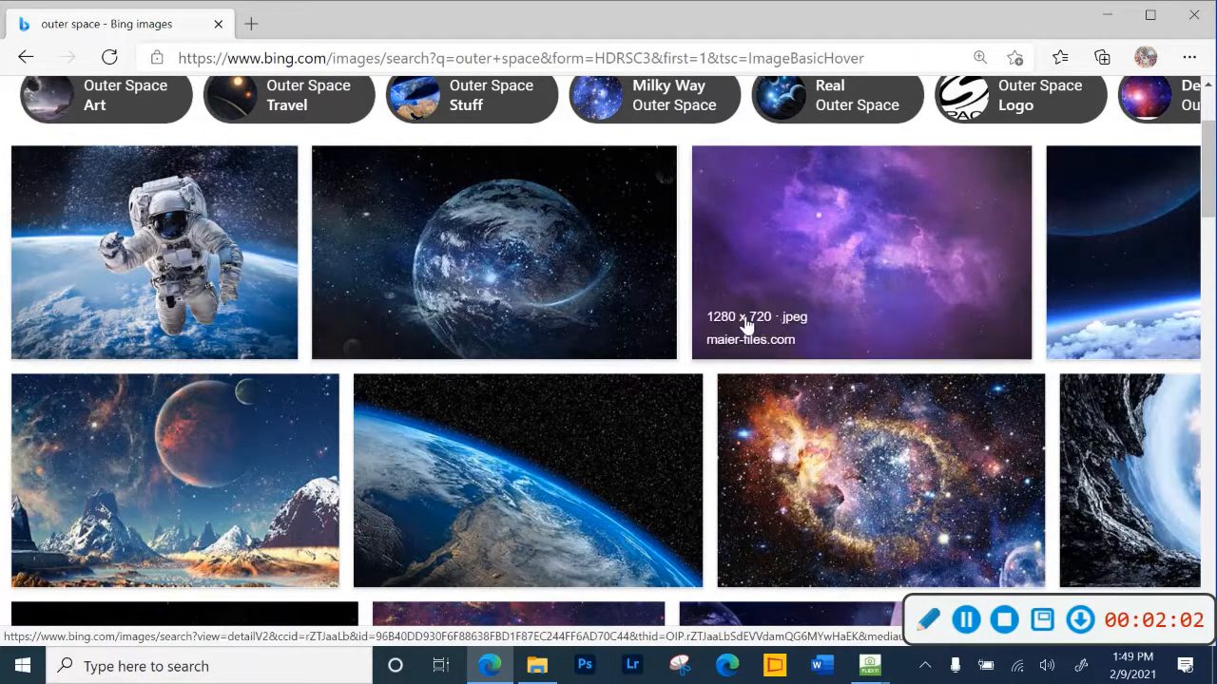
scroll(746, 326, down, 2)
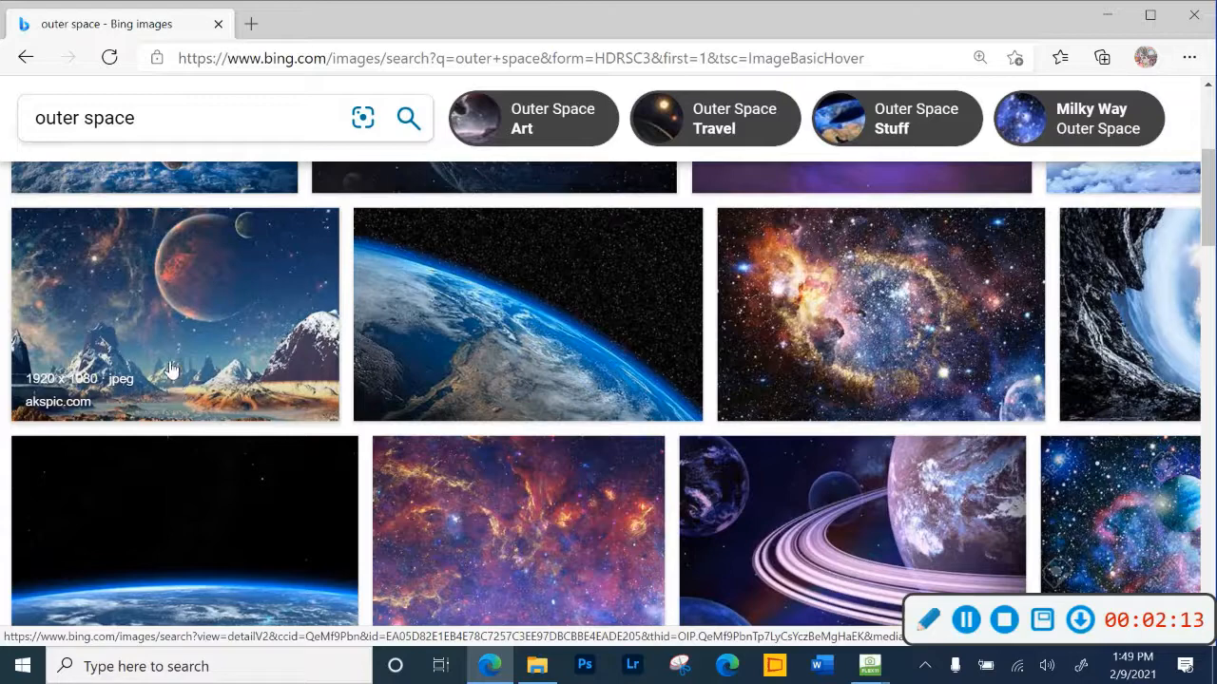
click(173, 302)
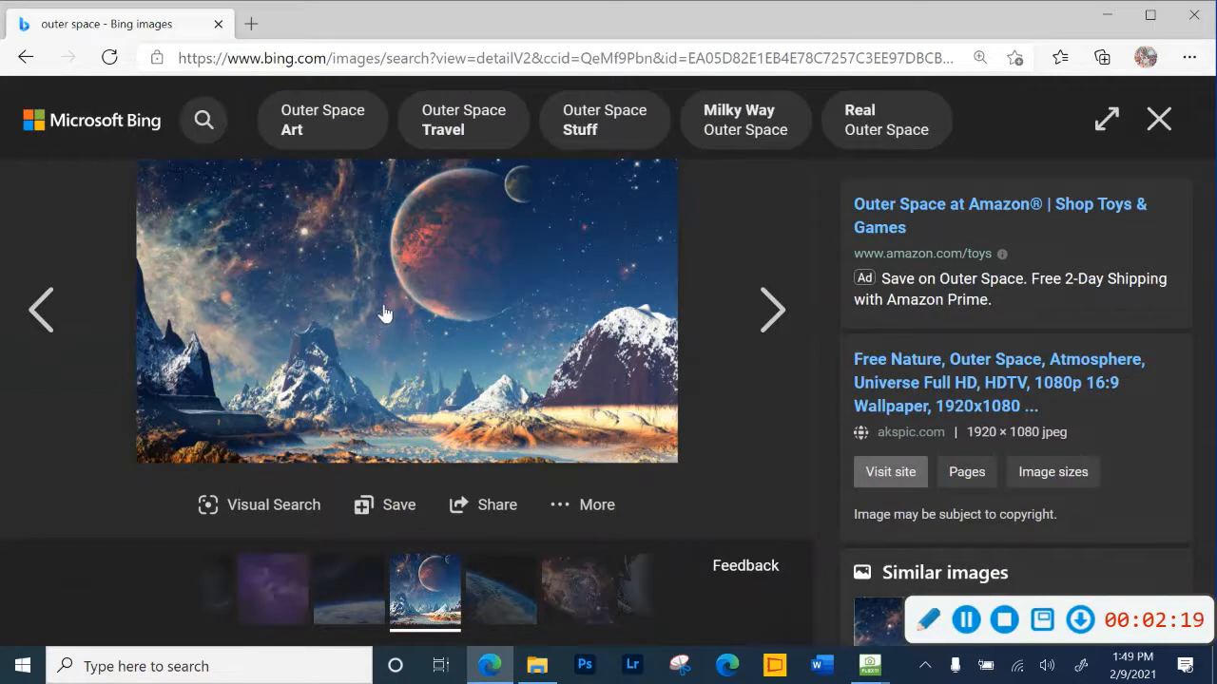
- Save the image as "outer space" in the photoshop self portrait folder and check for it there in File Explorer
right_click(382, 299)
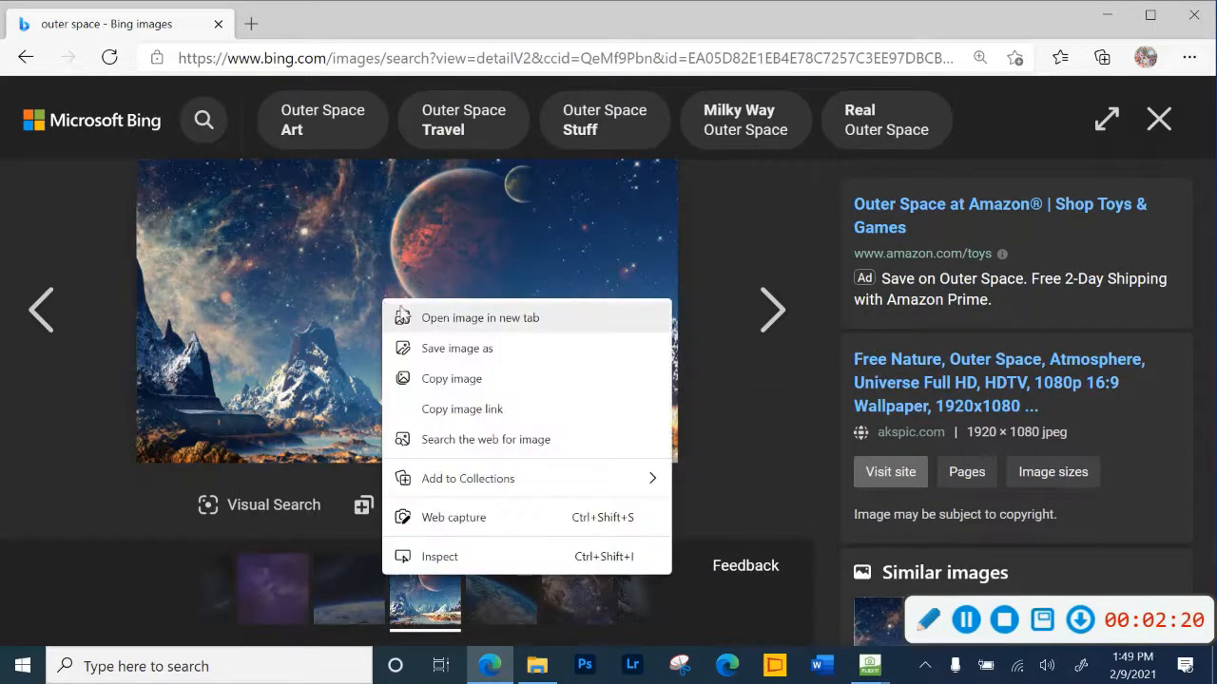
click(447, 348)
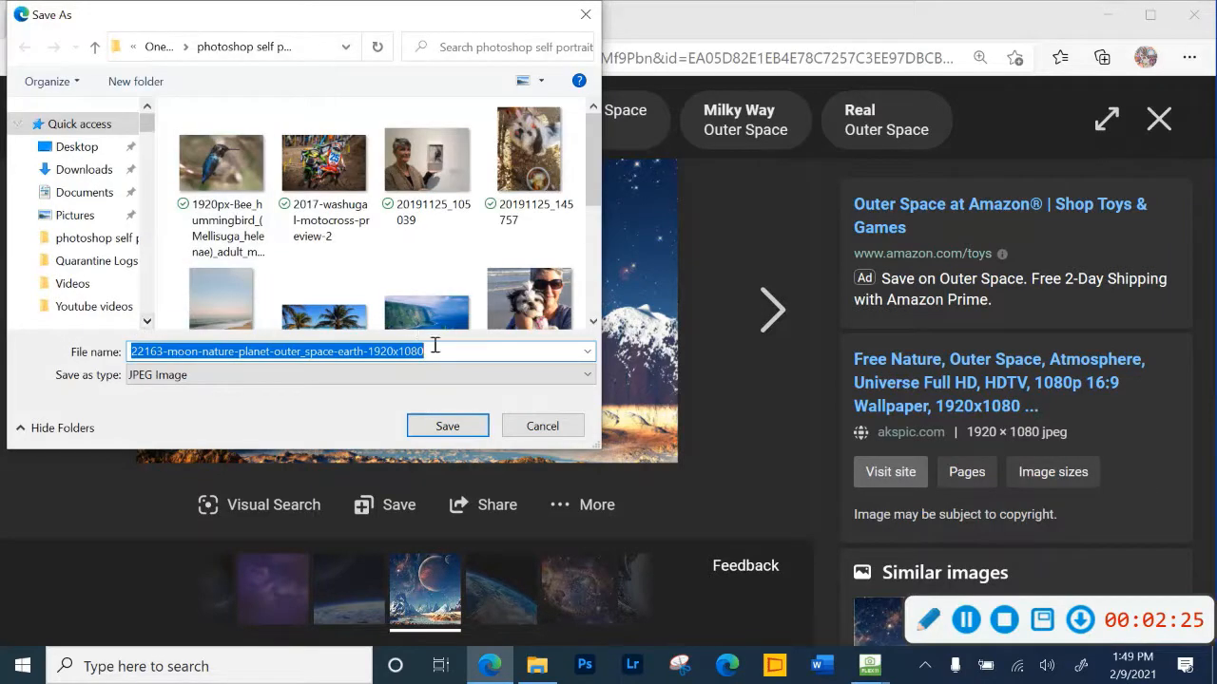
drag(443, 351, 122, 355)
text(outer space)
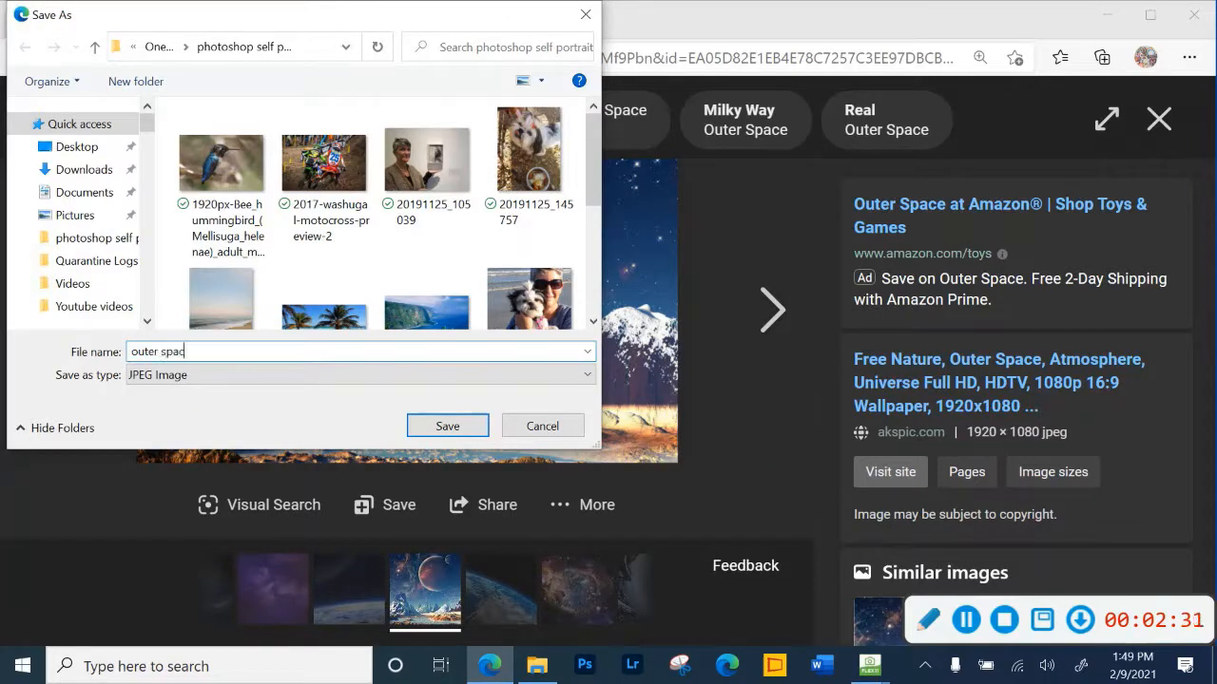
click(447, 426)
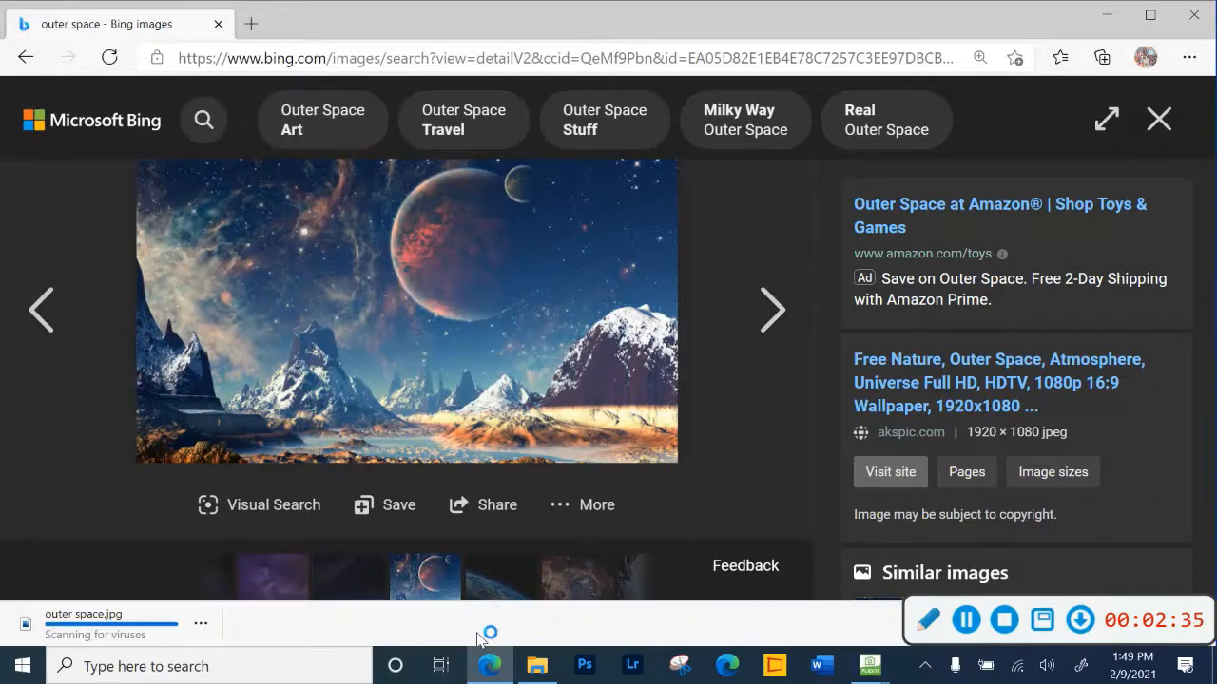
click(539, 670)
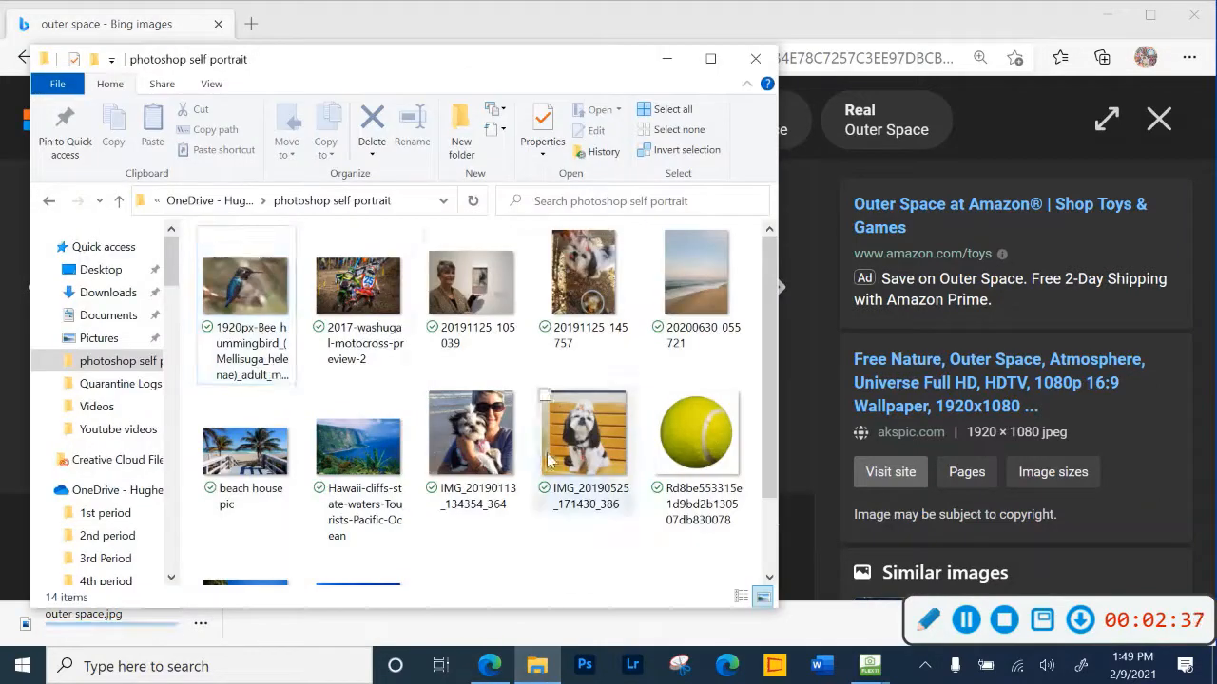
scroll(665, 399, down, 2)
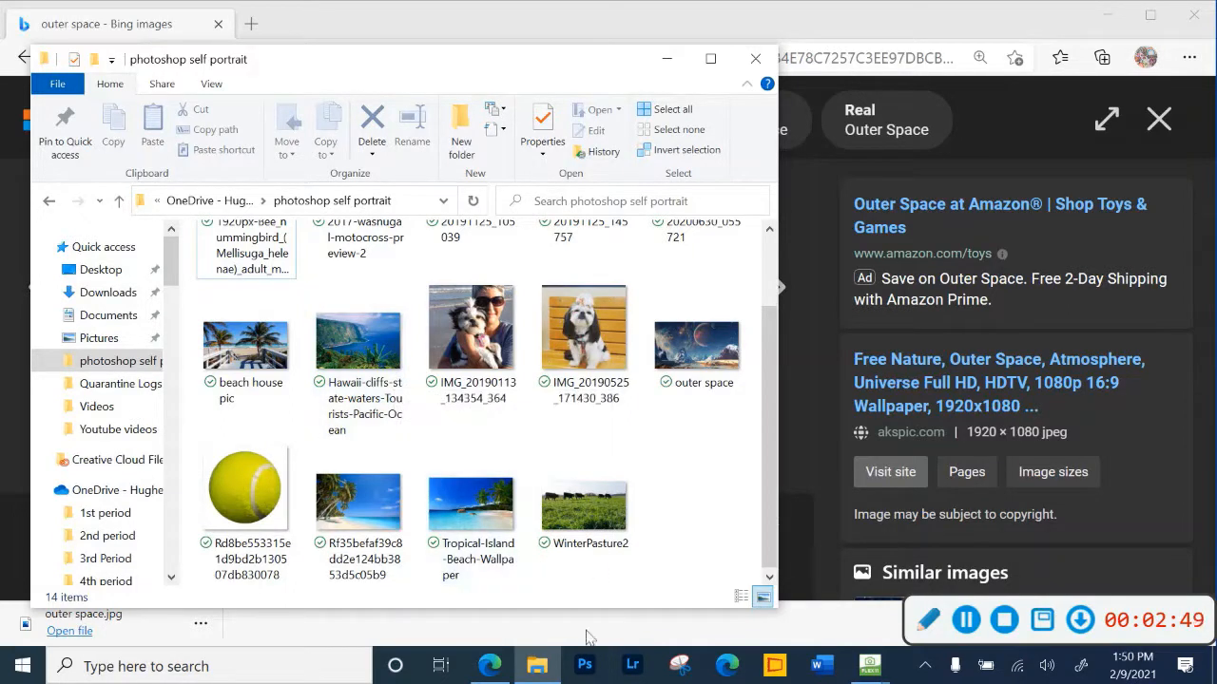
- Launch Adobe Photoshop and wait for its home screen
click(585, 665)
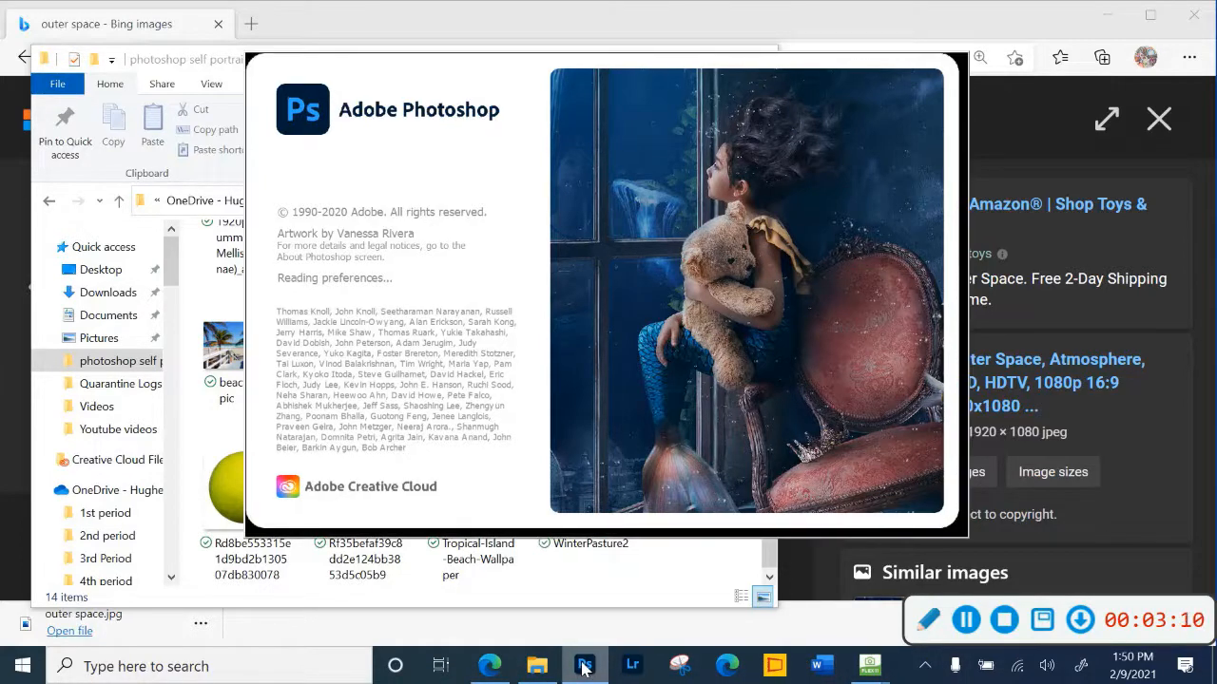
right_click(583, 668)
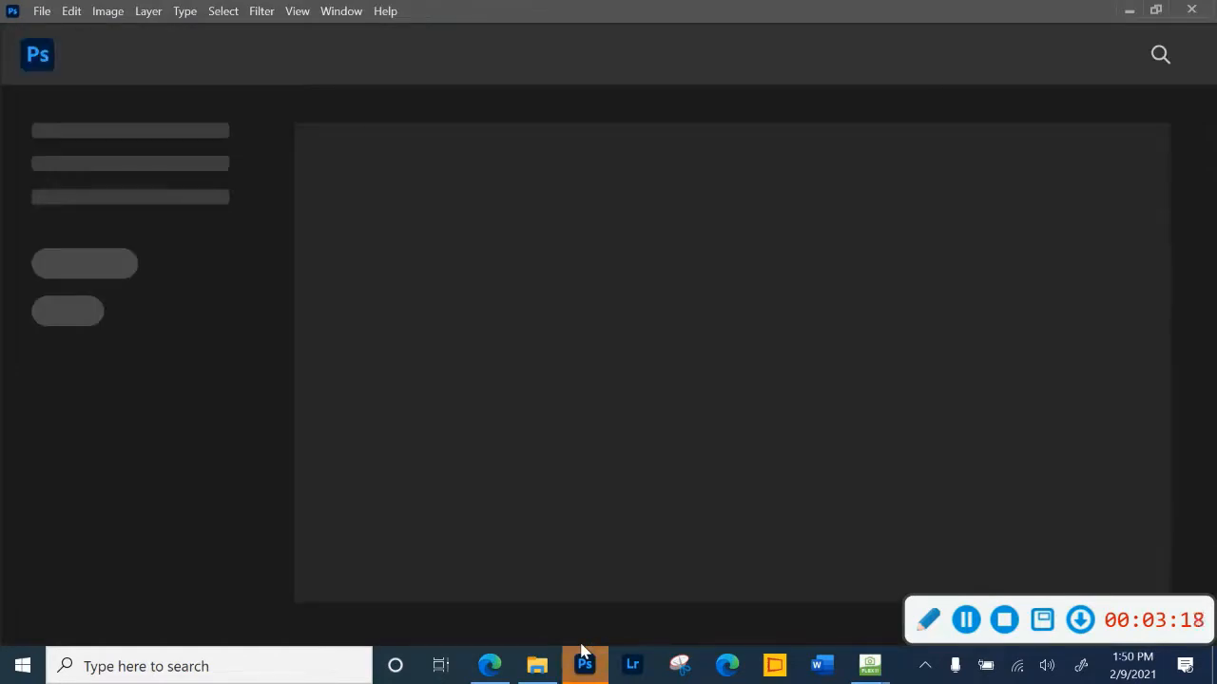
mouse_move(585, 666)
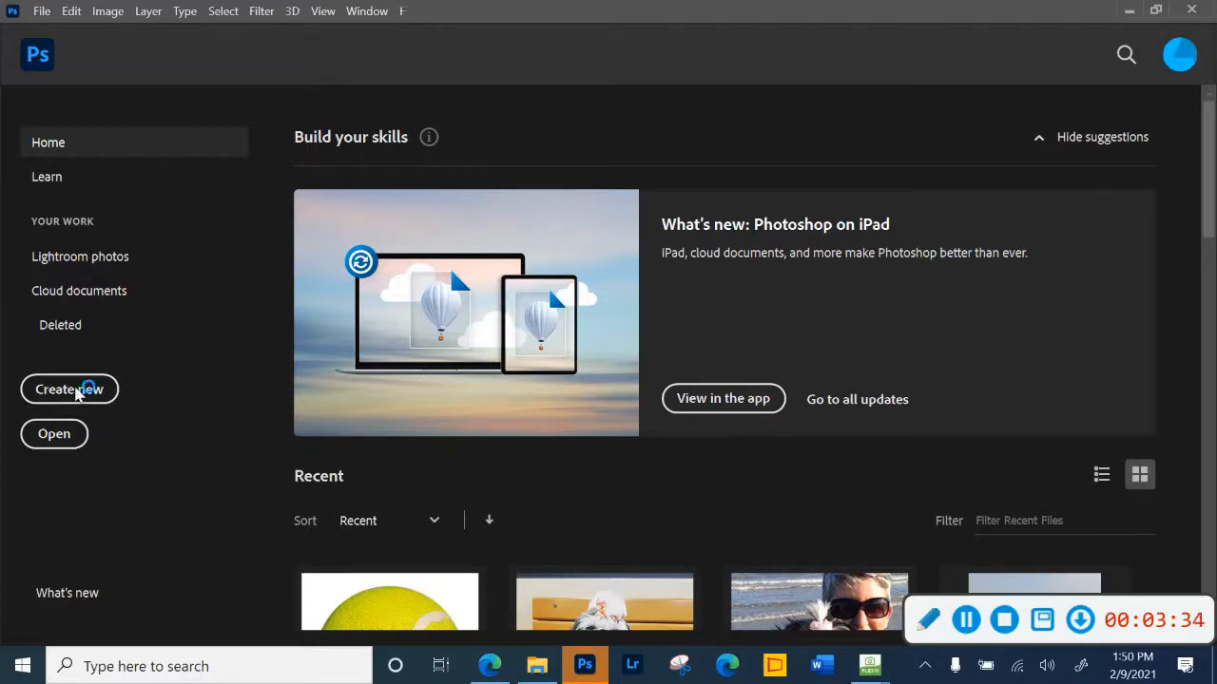
- Begin setting up a new document and name it Self Portrait
click(80, 391)
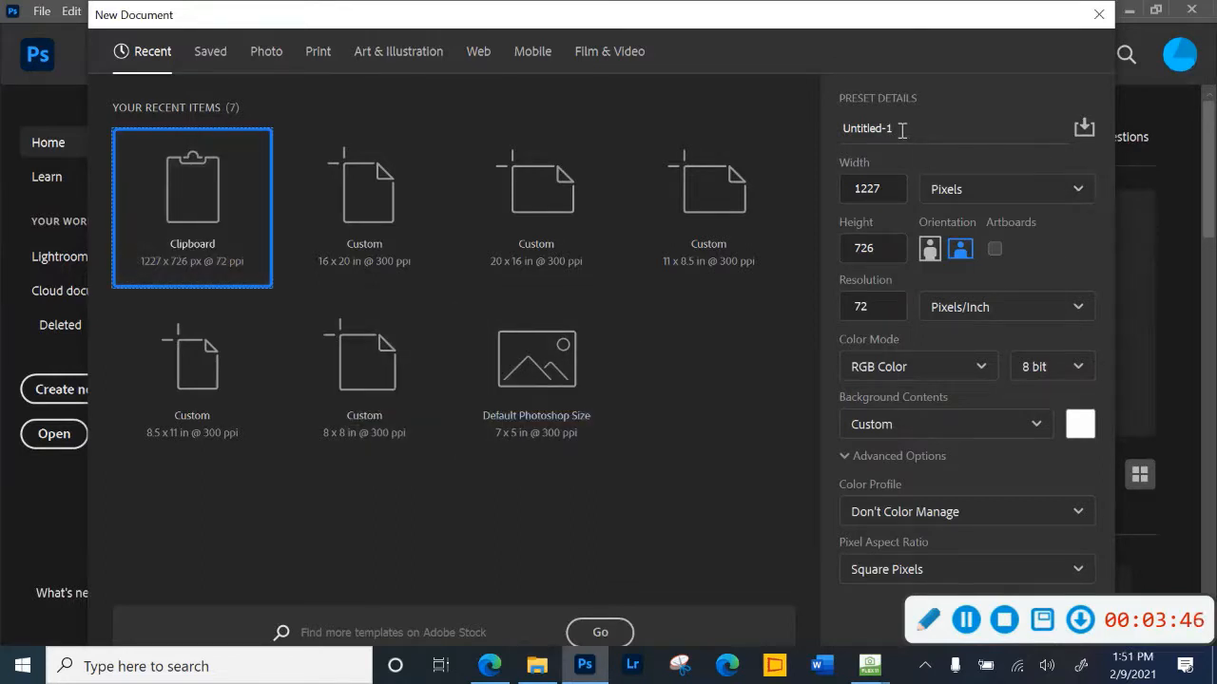
drag(901, 129, 844, 126)
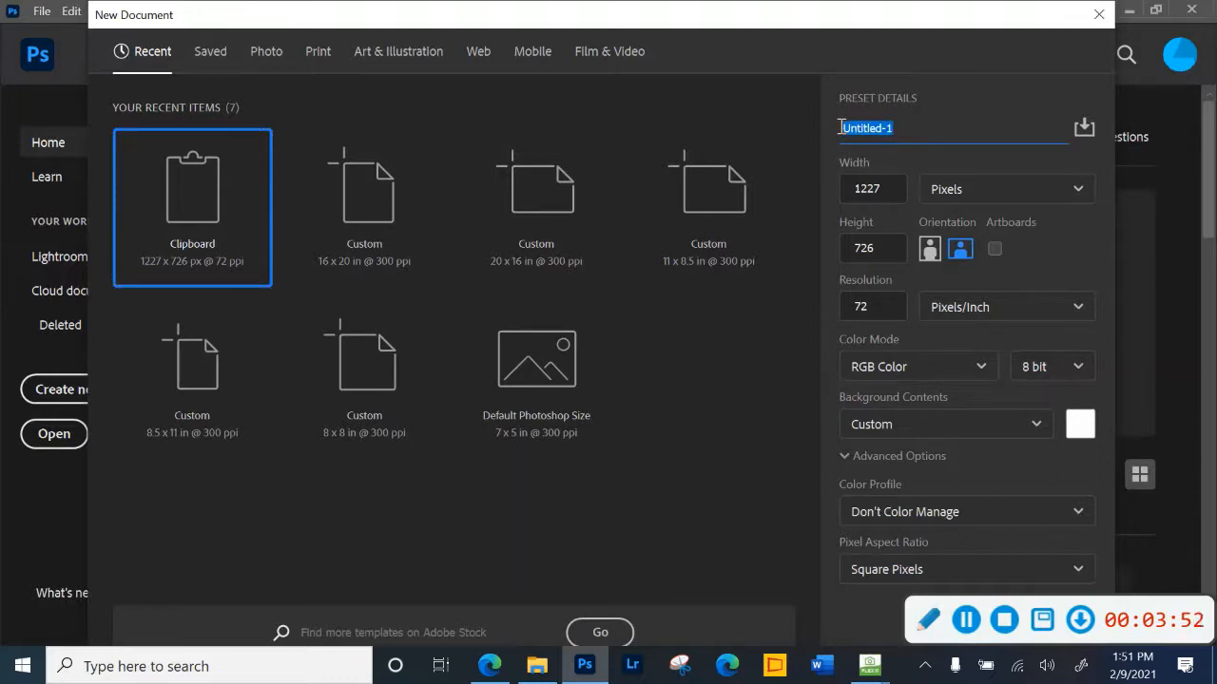
text(Seflp)
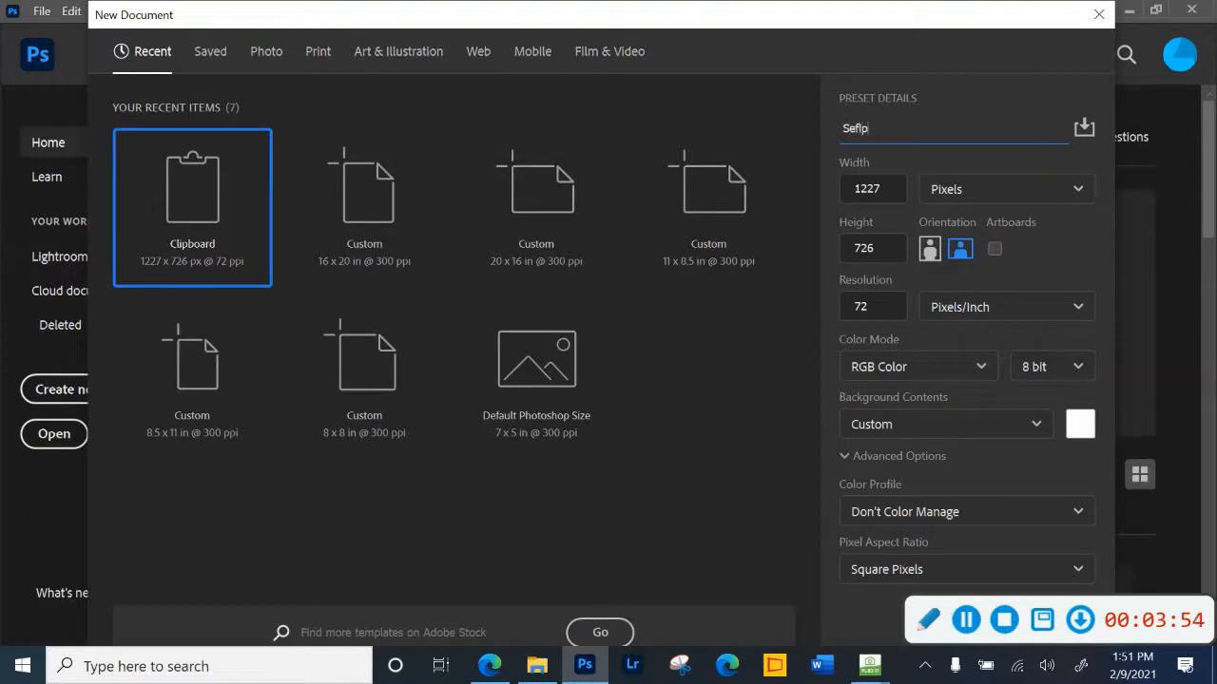
text(lf Portrait)
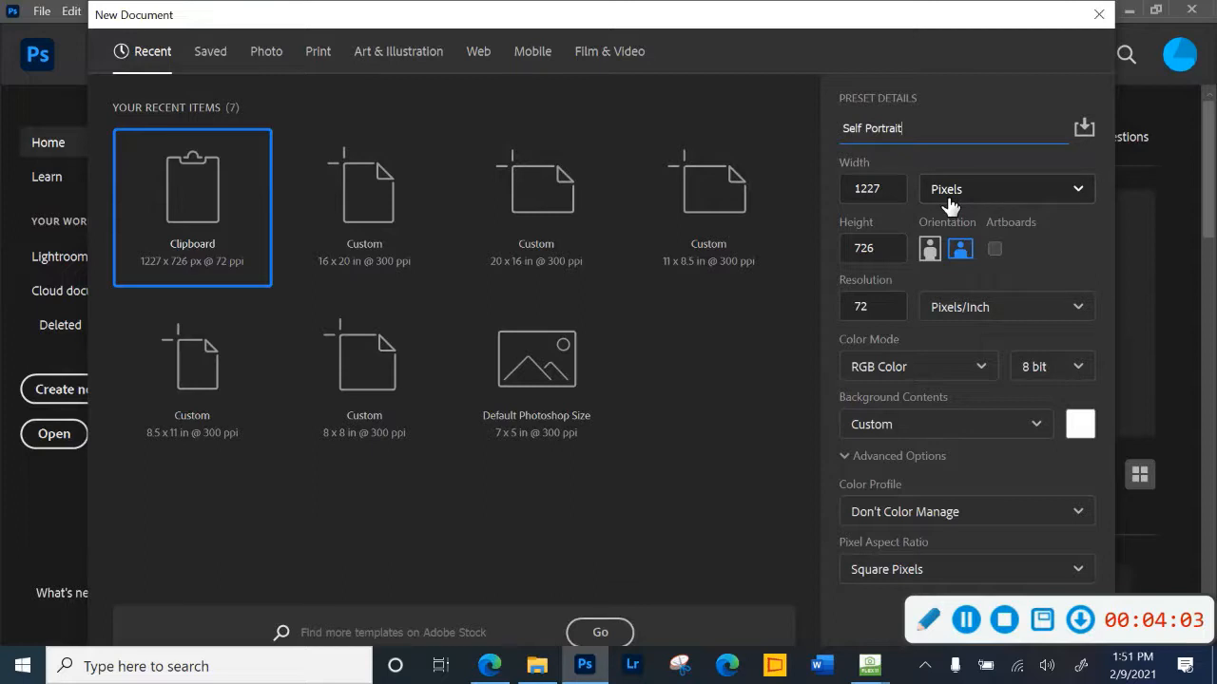
- Set the new document's units to inches, with a width of 20 and a height of 16
click(1082, 194)
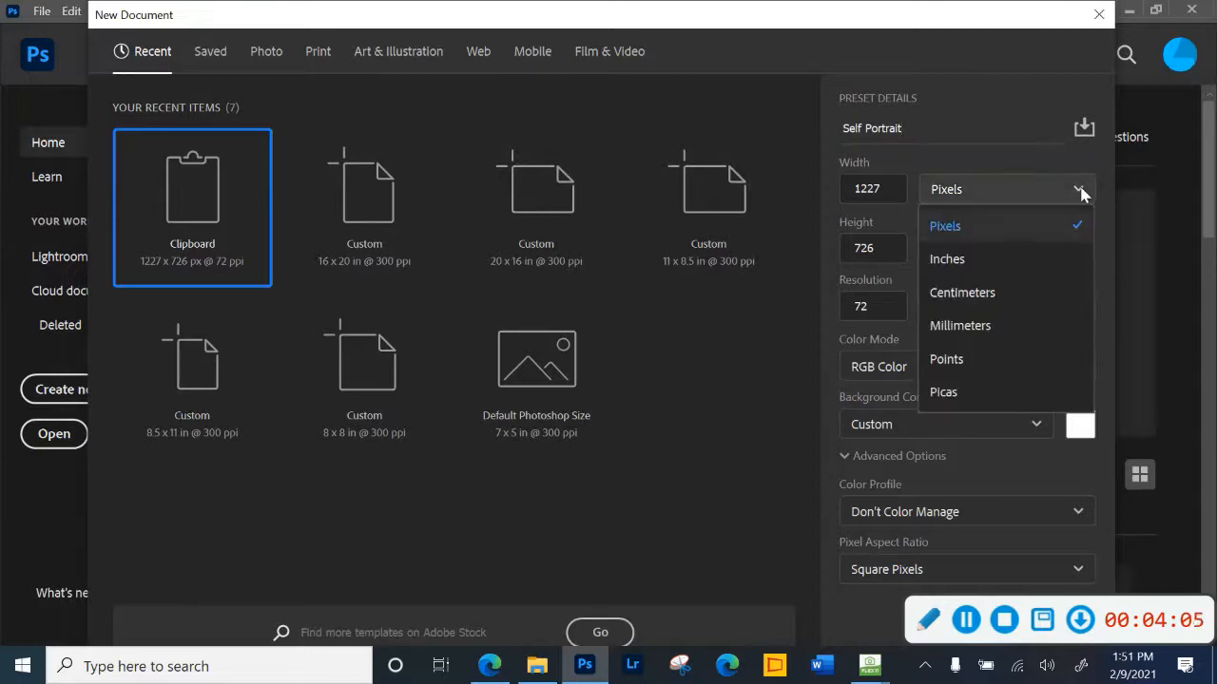
click(994, 260)
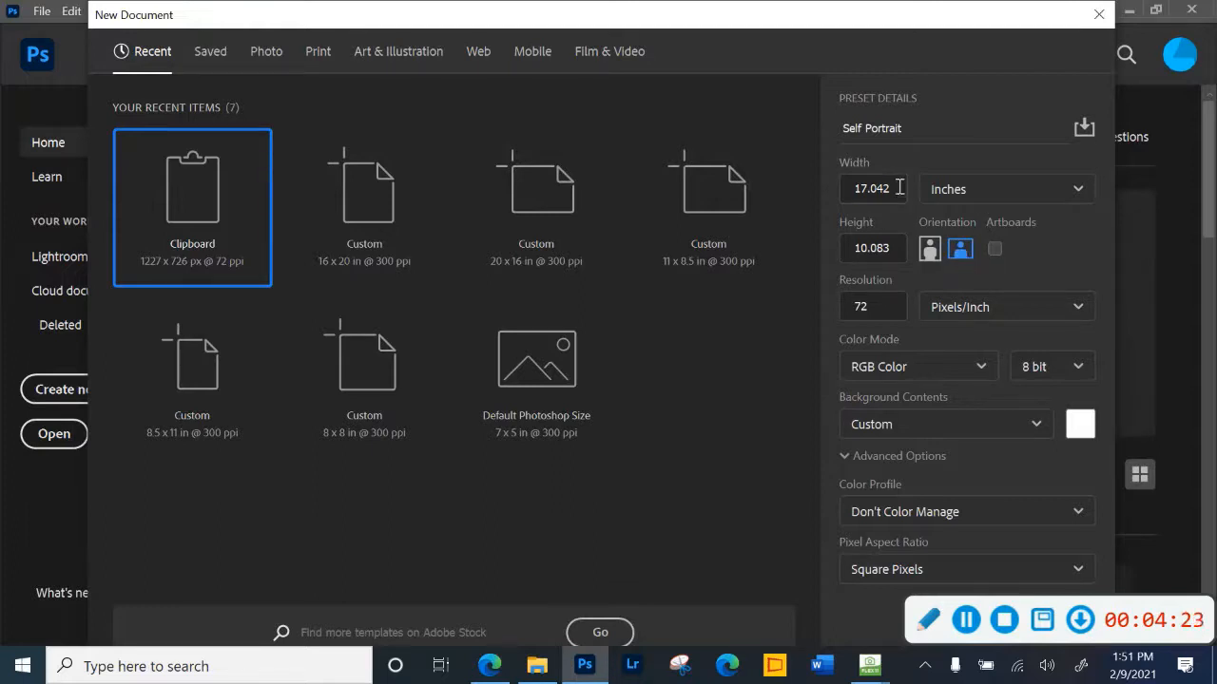
double_click(863, 187)
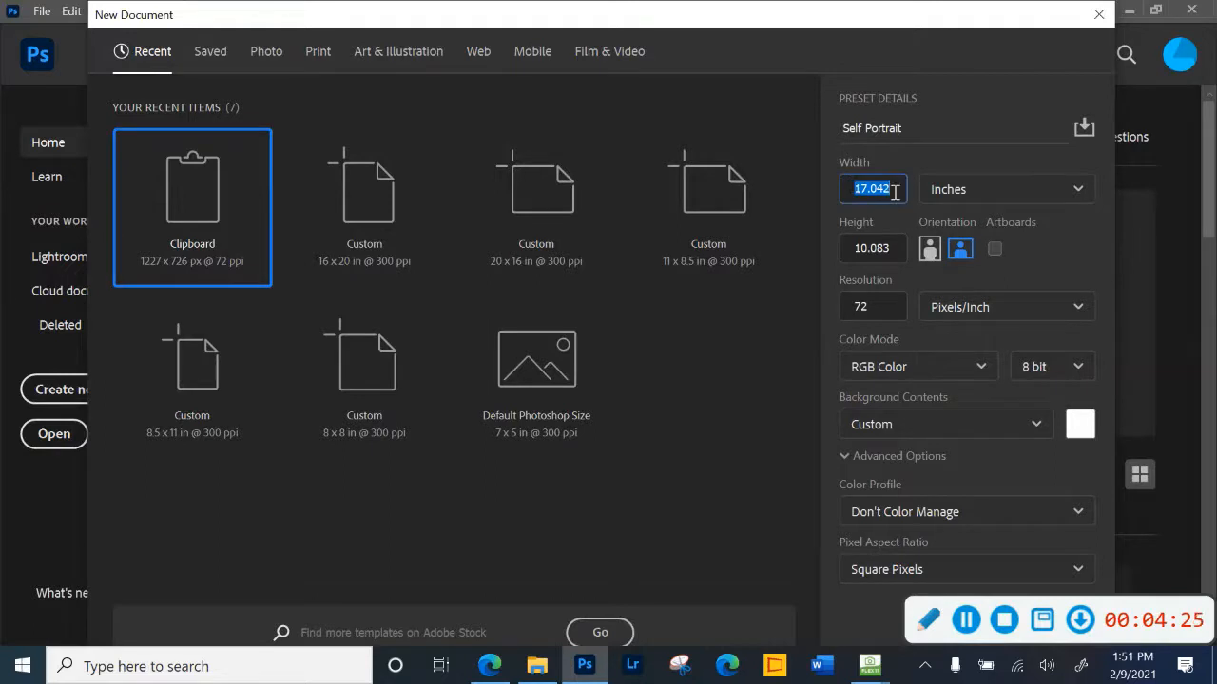
text(20)
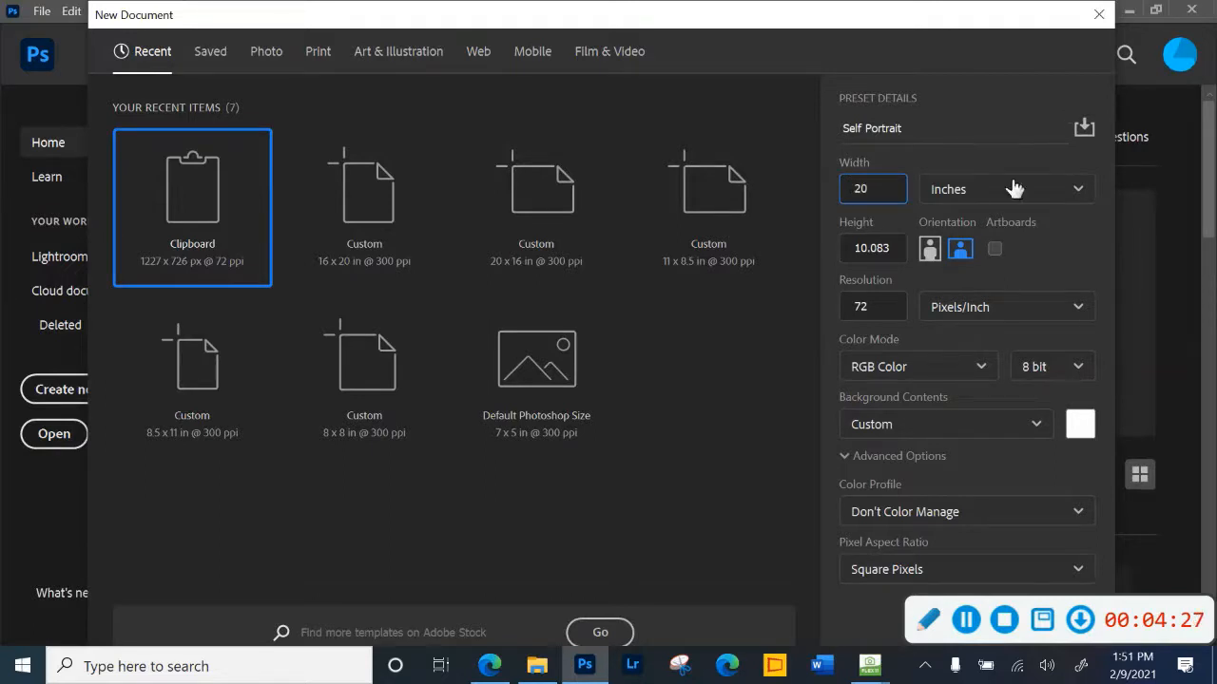
double_click(848, 249)
text(16)
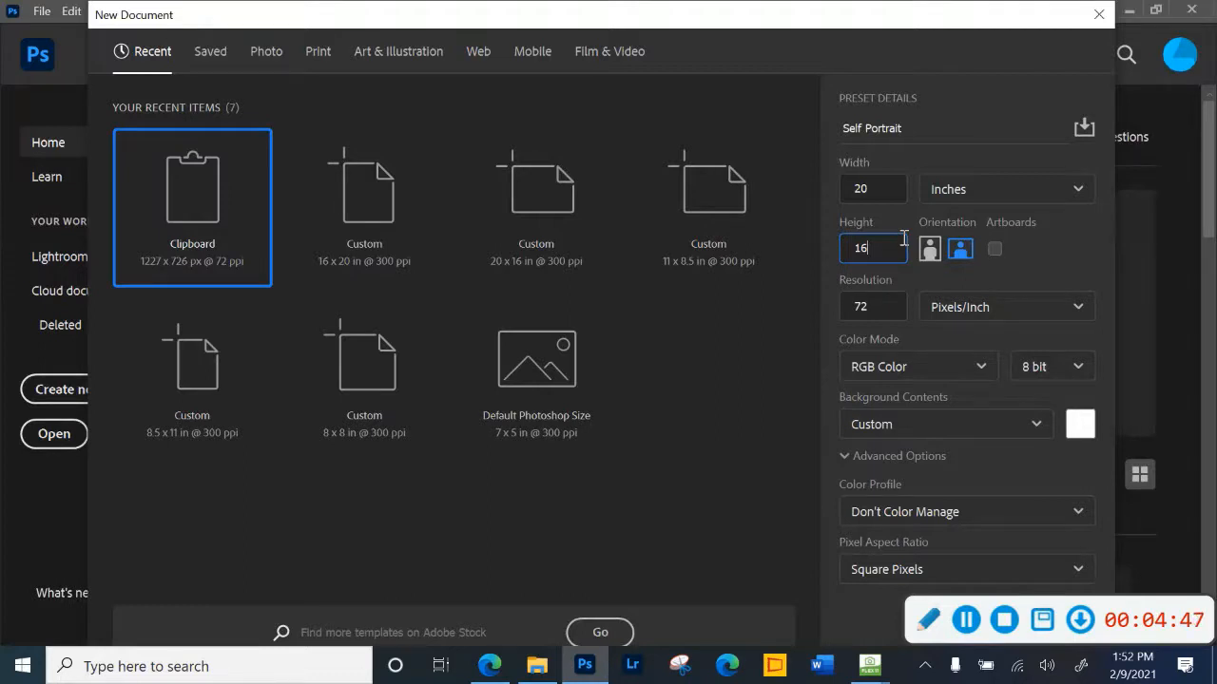
- Set the document's resolution to 300 pixels/inch and its color depth to 16 bit
drag(874, 306, 842, 311)
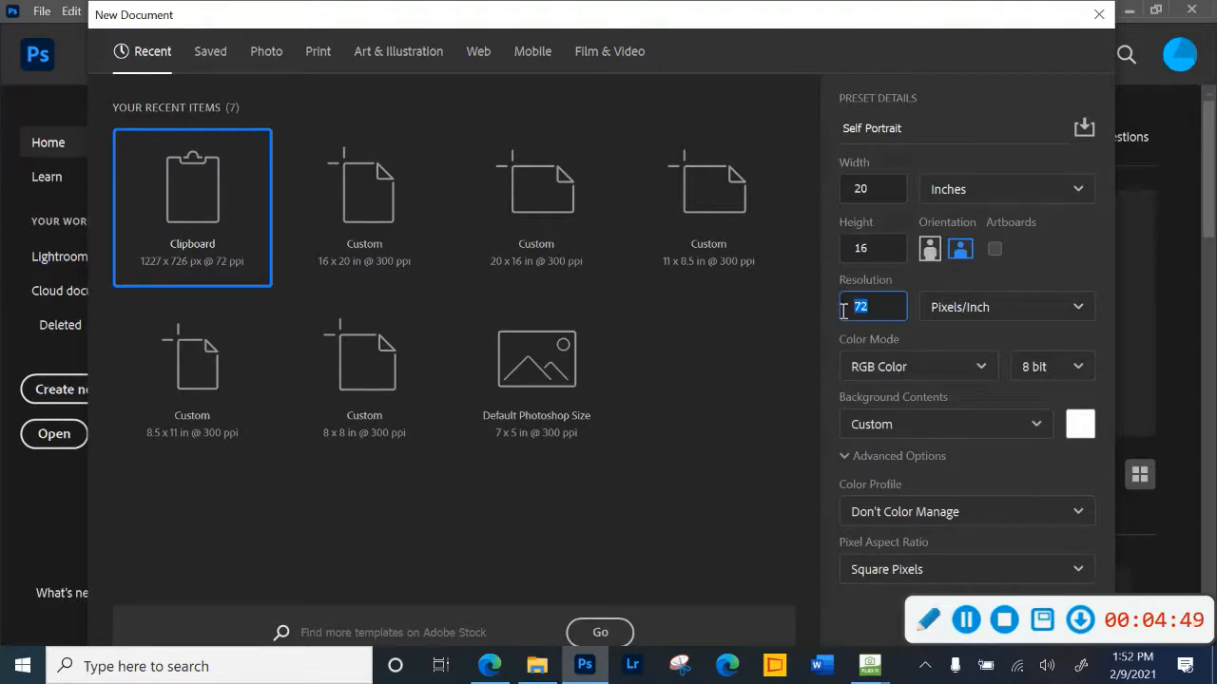
text(300)
click(1084, 377)
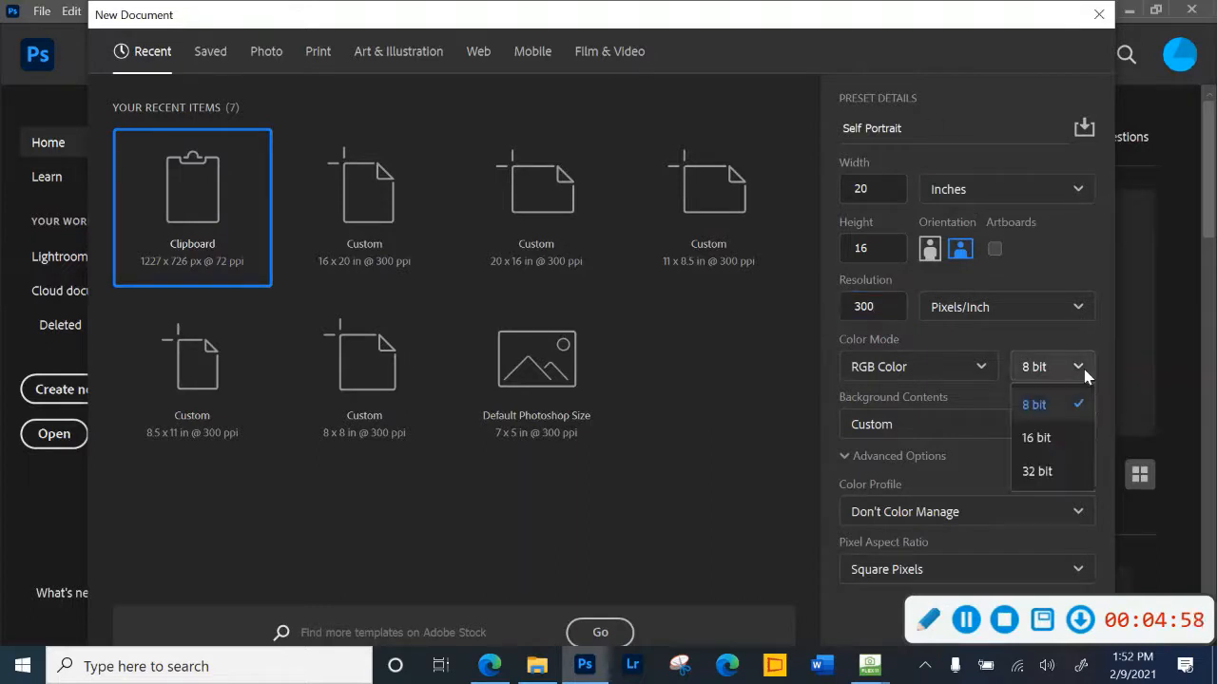
click(1034, 435)
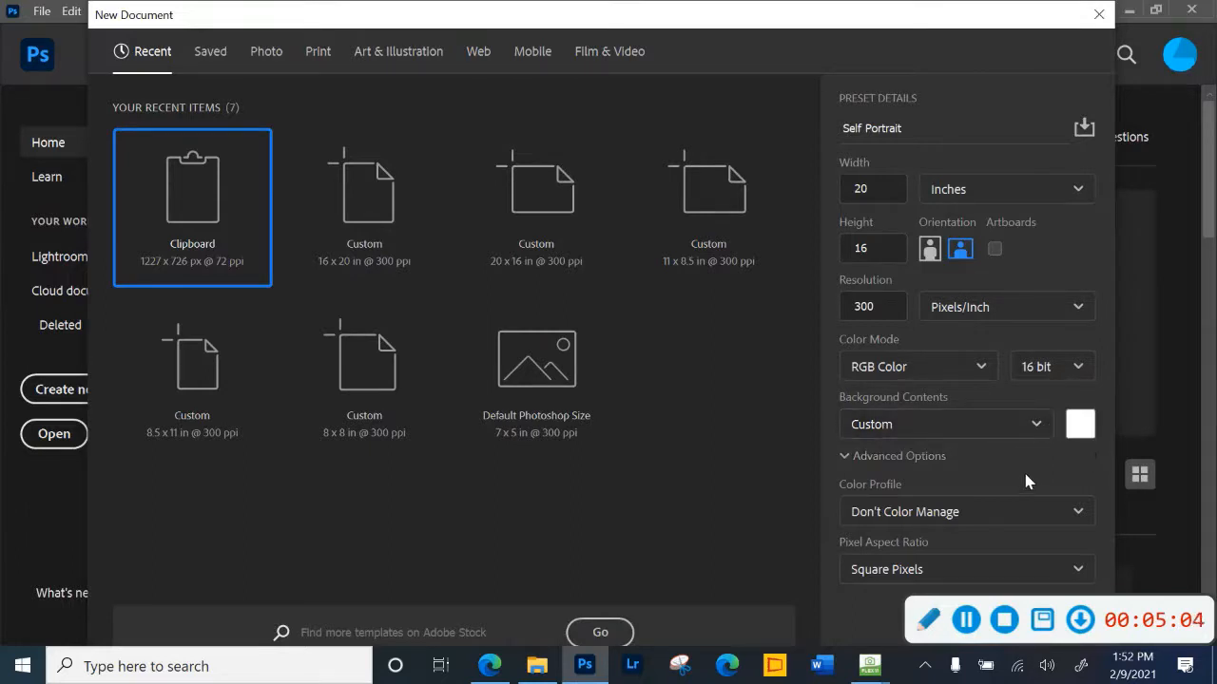
drag(1115, 609, 725, 581)
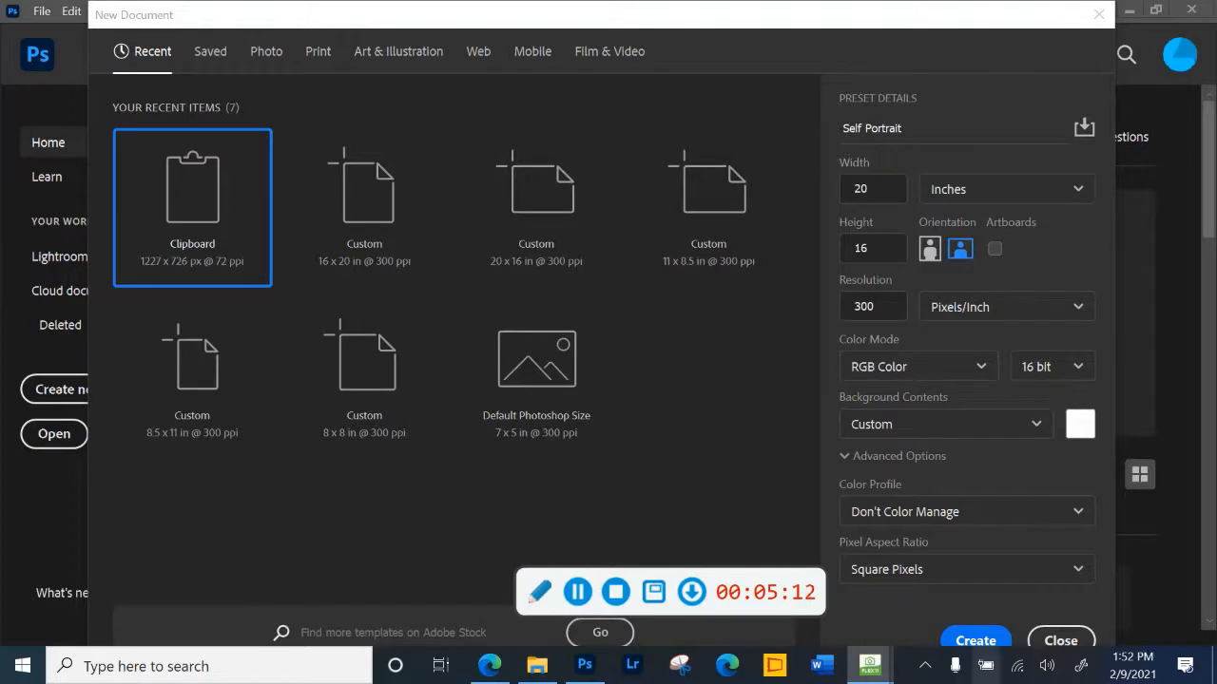
- Create the new Self Portrait document with the chosen settings
click(980, 641)
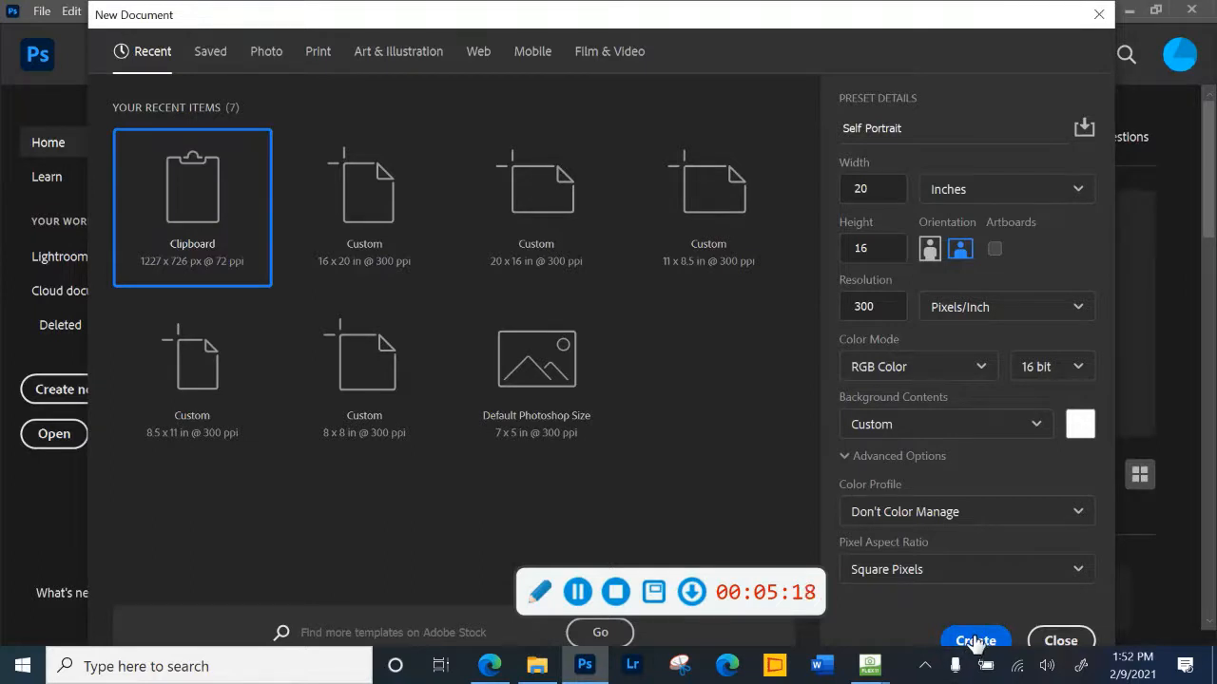
click(975, 641)
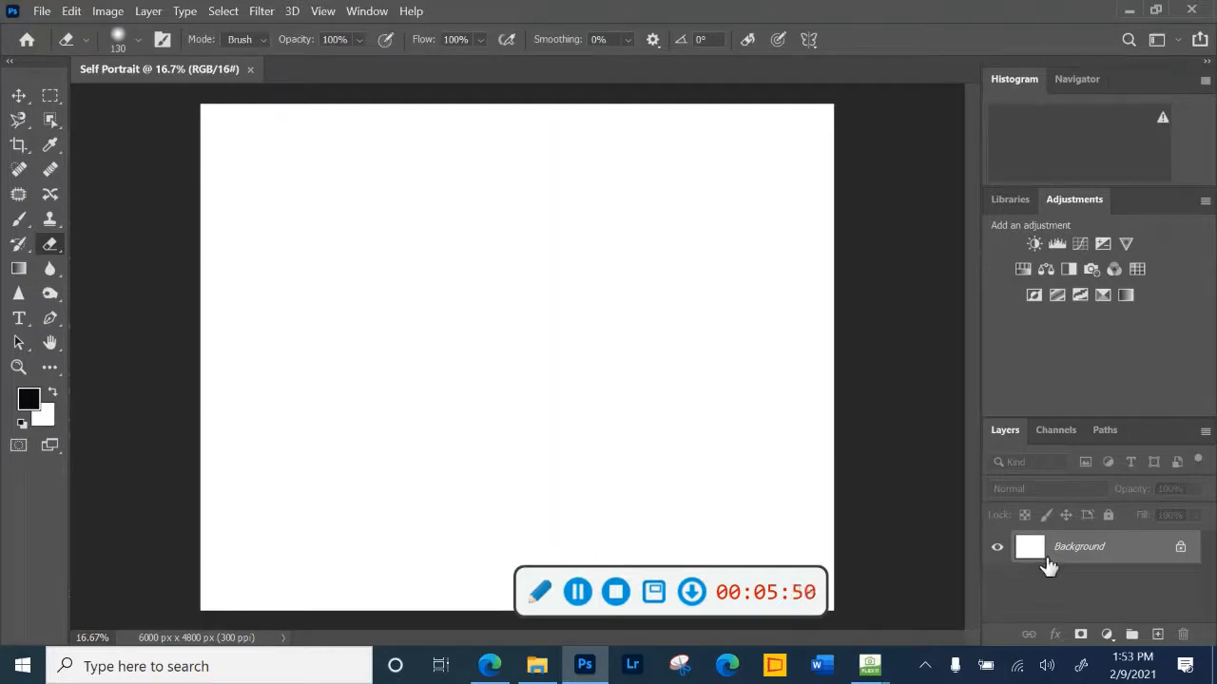
click(367, 13)
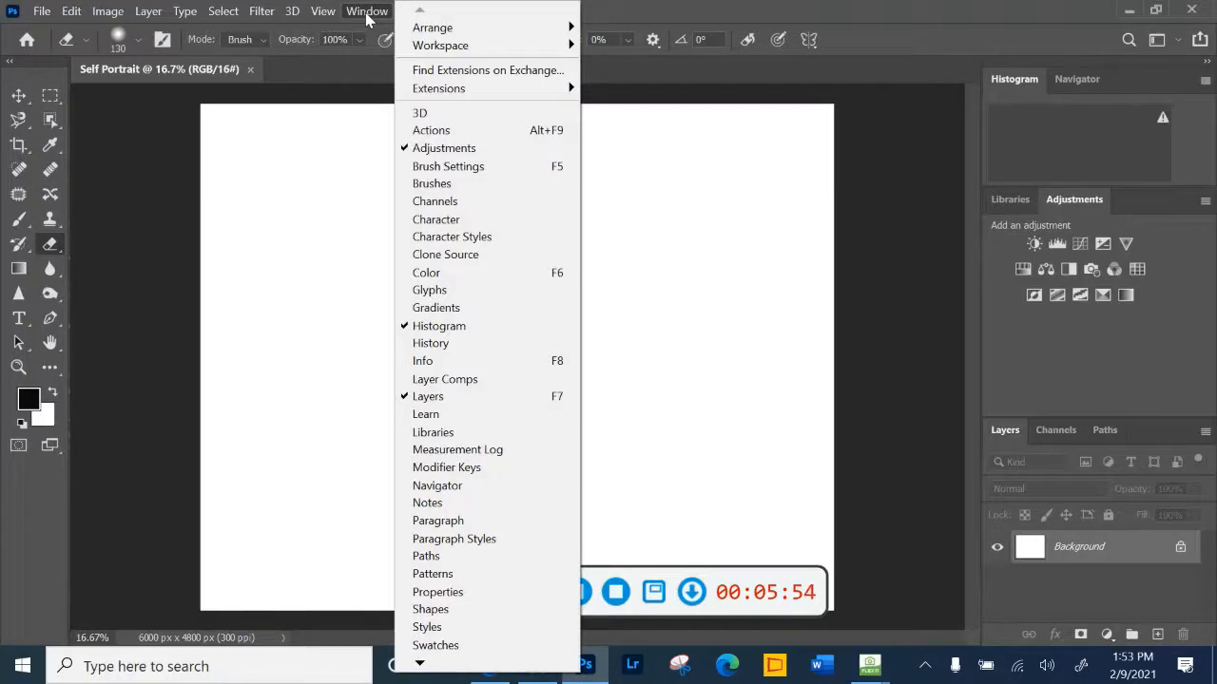
mouse_move(440, 54)
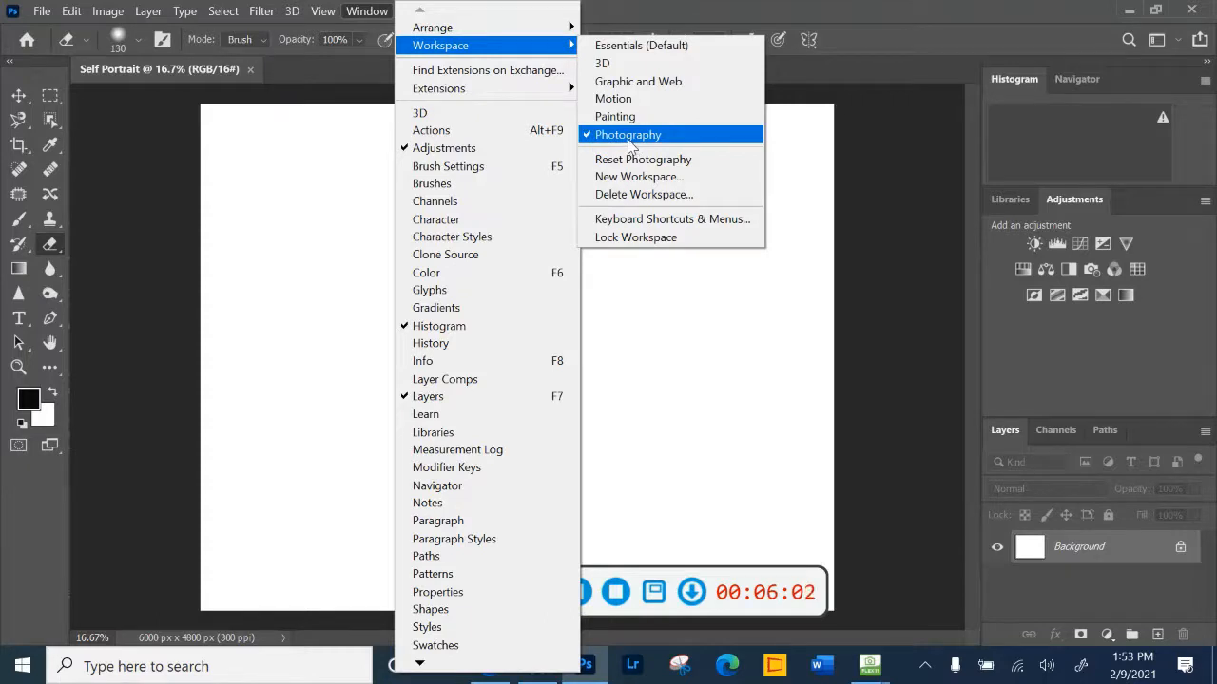
click(894, 224)
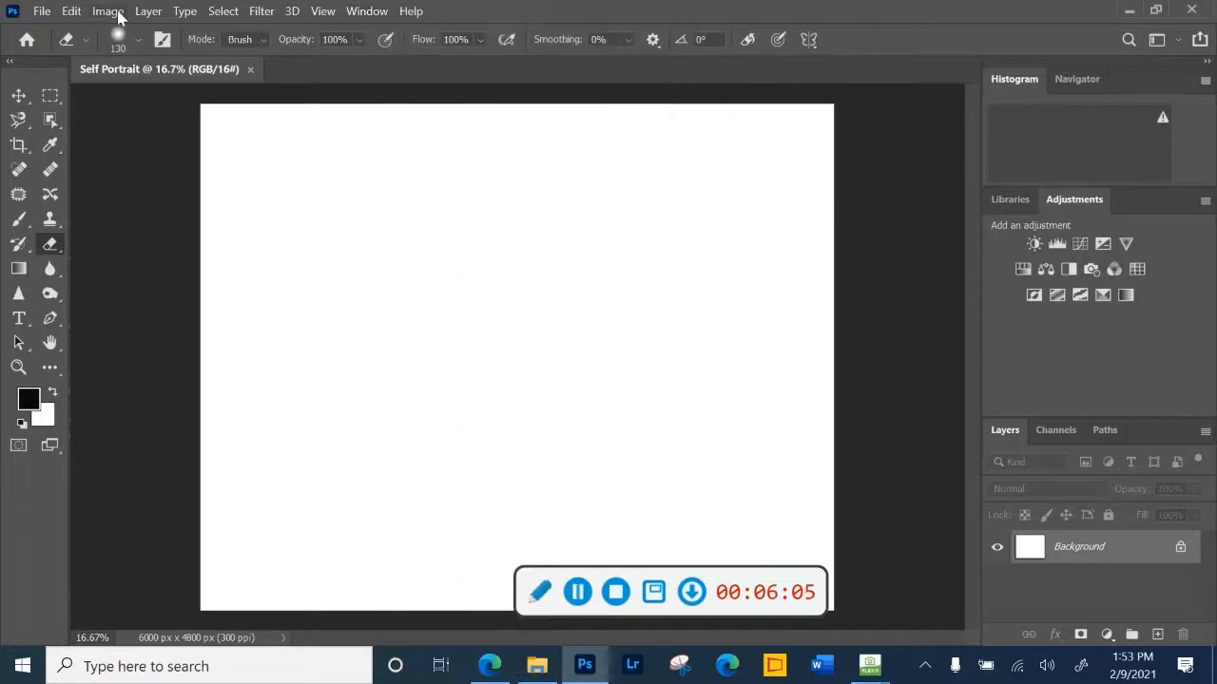
- Open the images outer space, IMG_20190525_171430_386 and 20191125_105039 together from the self portrait folder
click(41, 12)
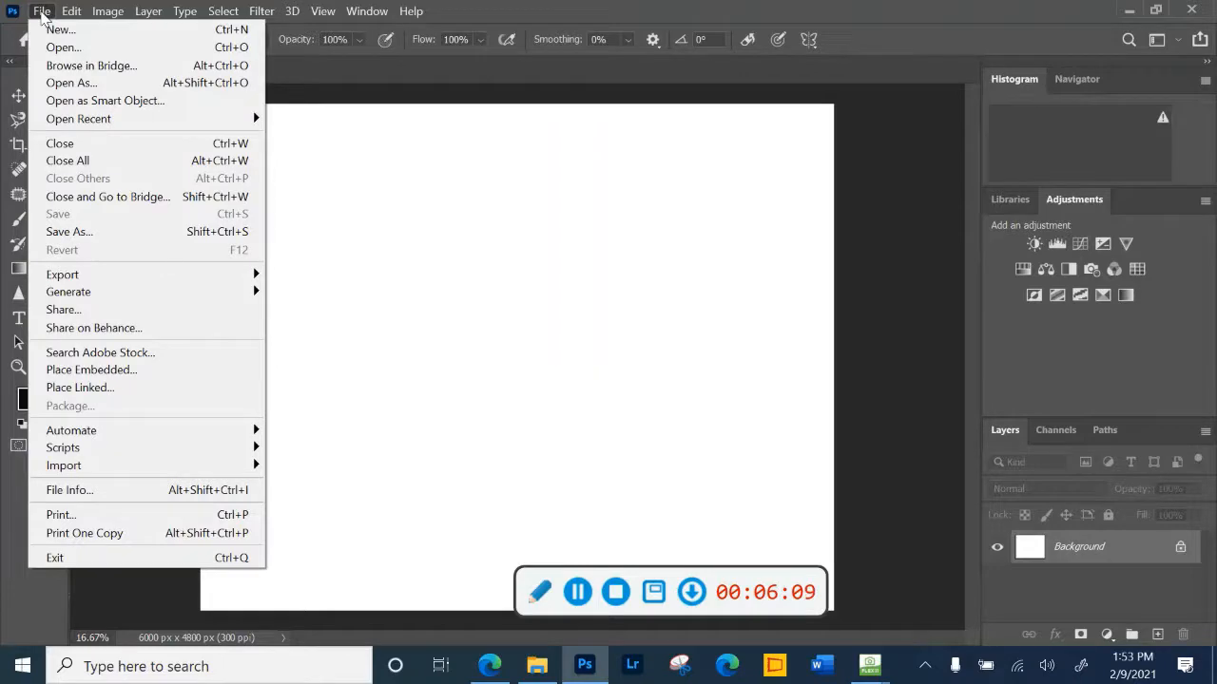
click(53, 48)
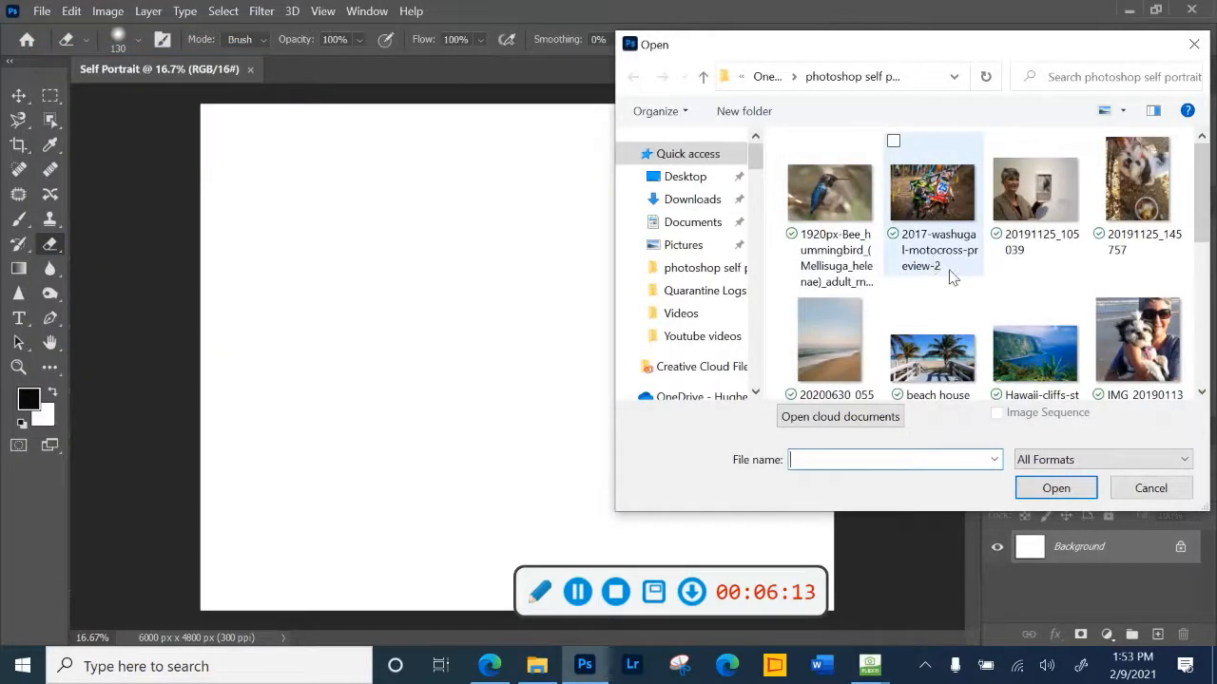
scroll(953, 276, down, 2)
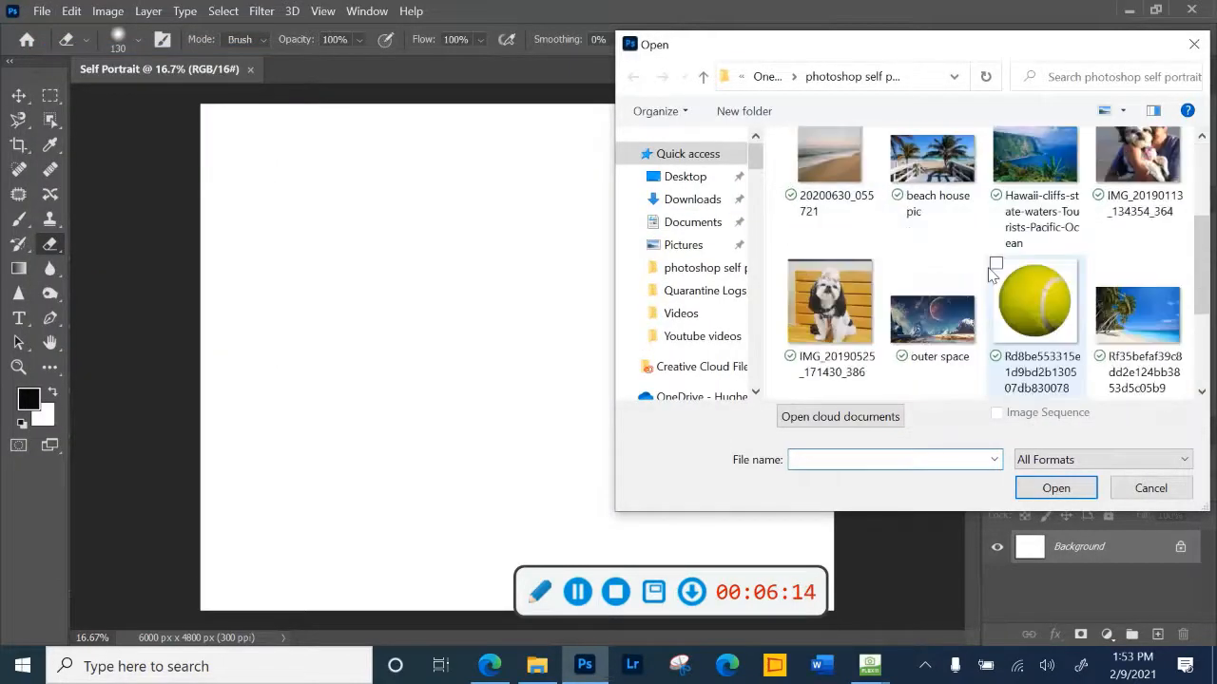
click(926, 334)
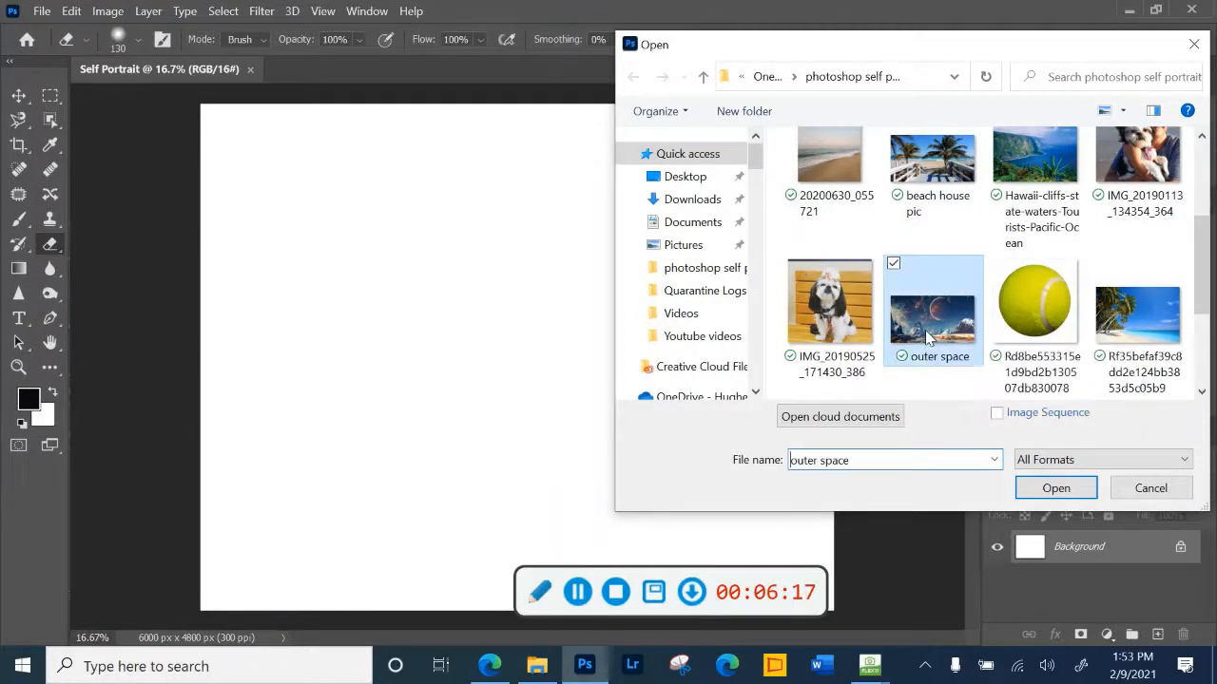
right_click(926, 335)
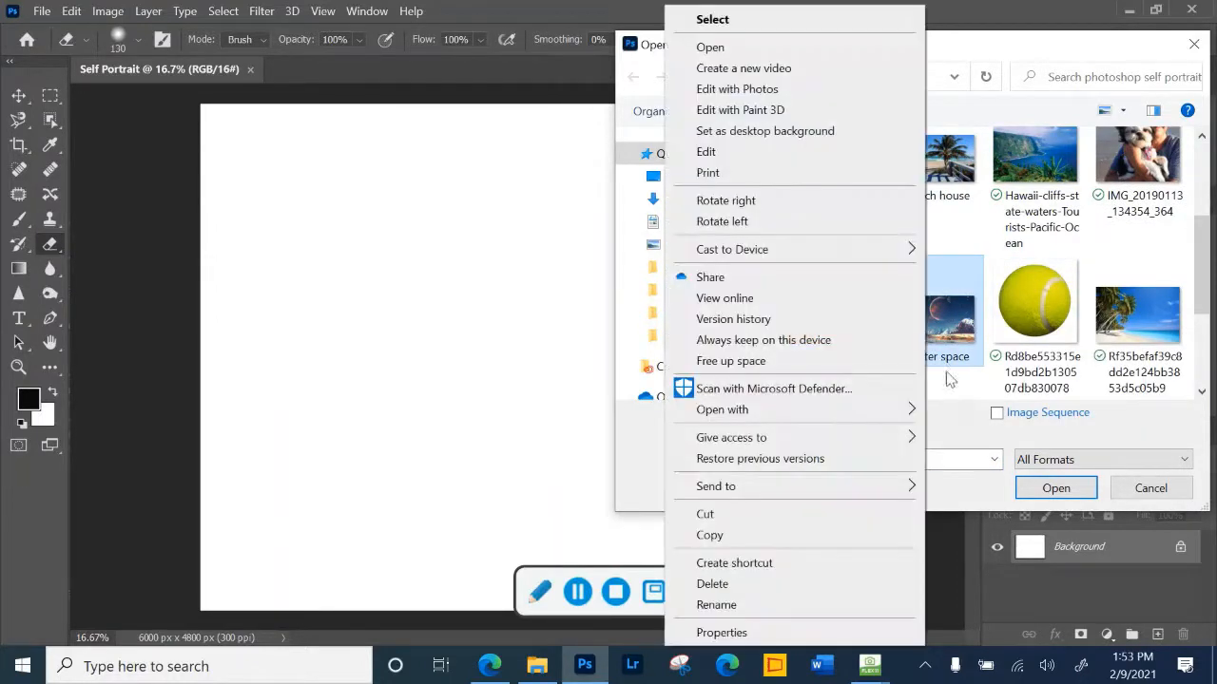
click(946, 374)
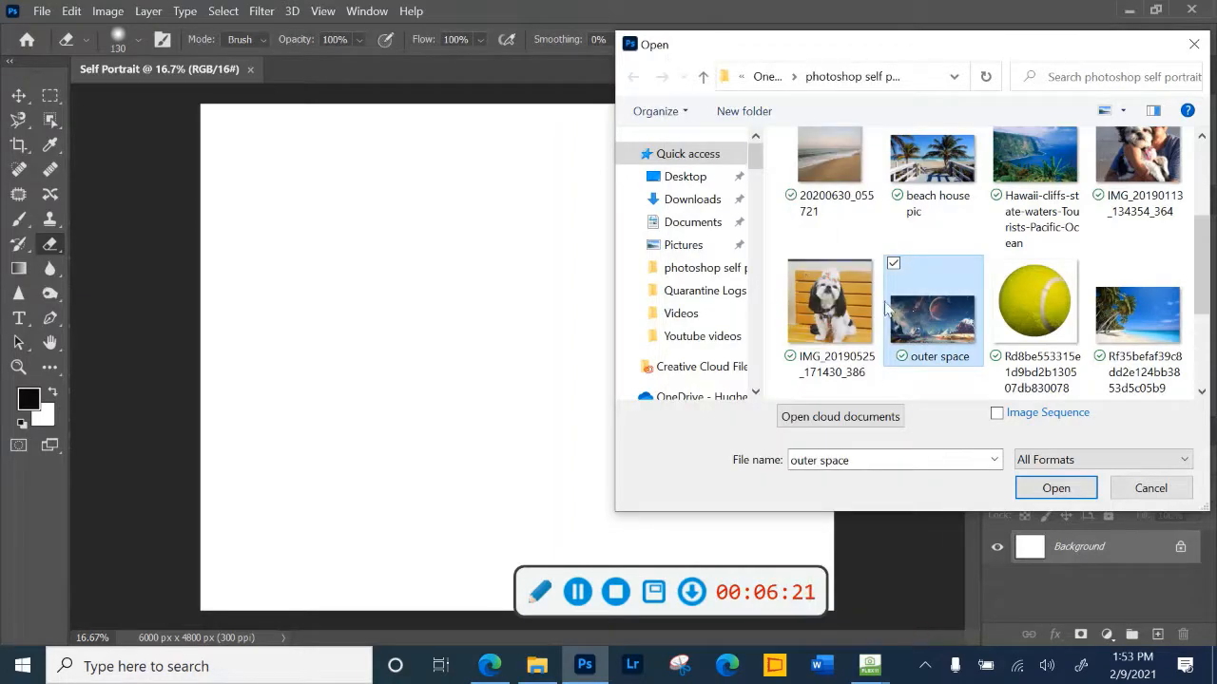
ctrl+click(828, 303)
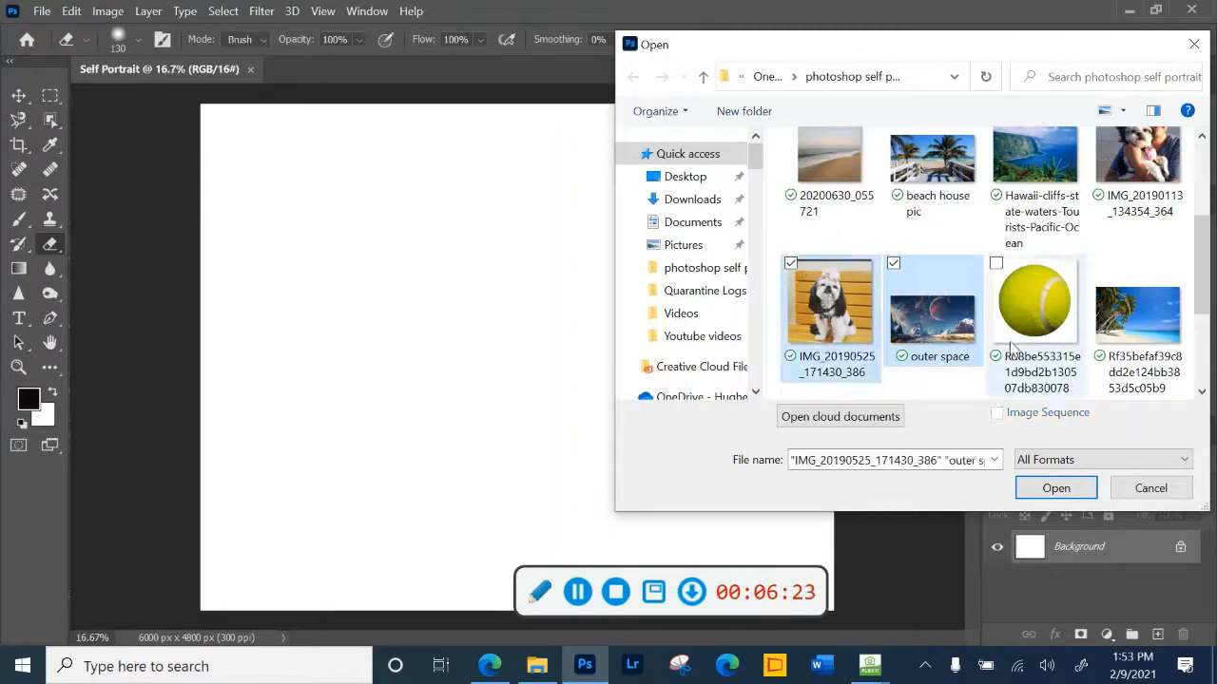
scroll(1025, 327, down, 1)
scroll(1025, 327, up, 3)
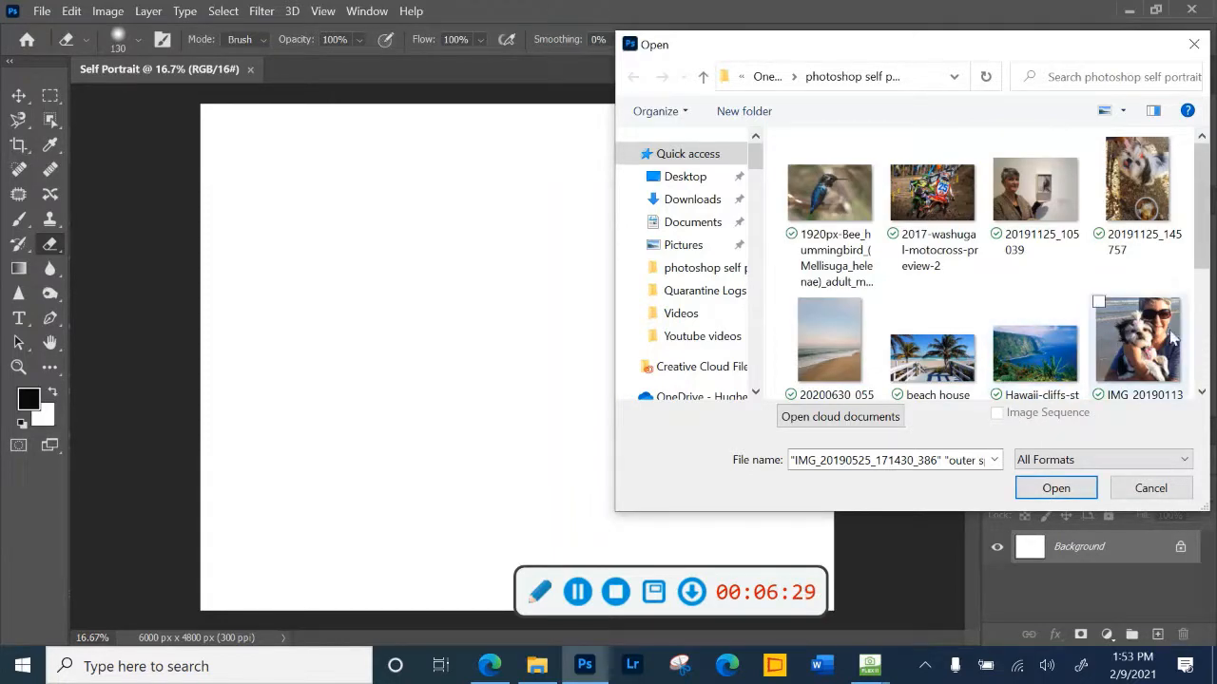
ctrl+click(1015, 192)
click(1057, 489)
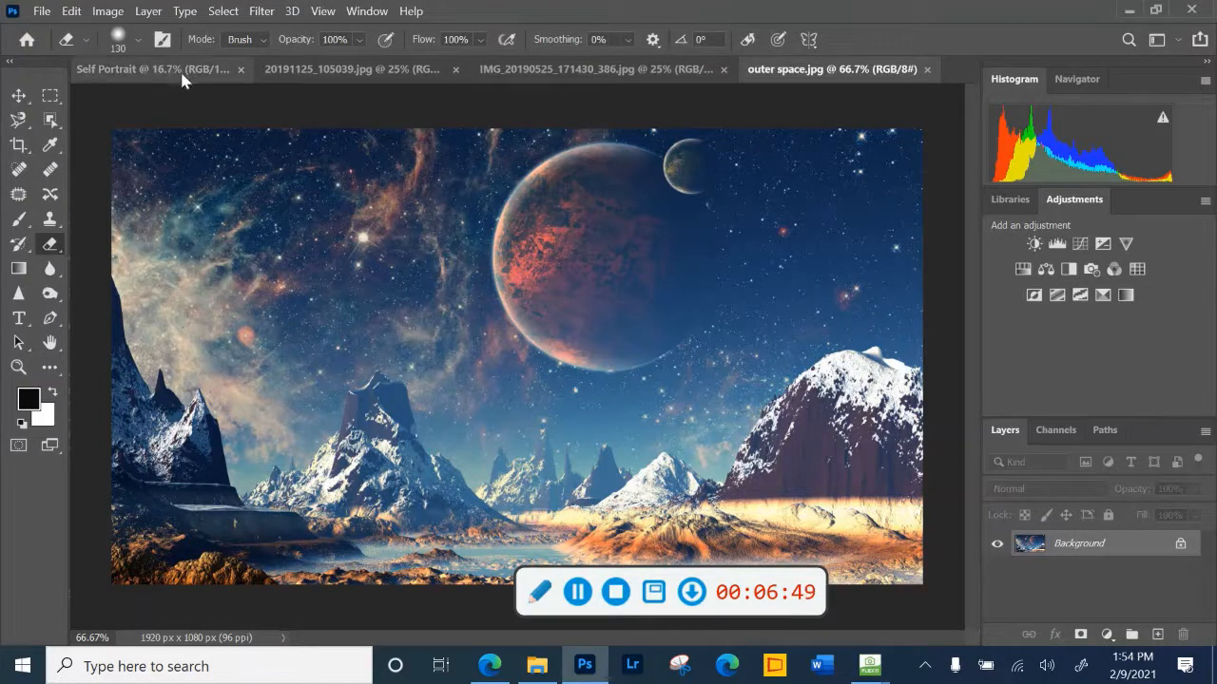
- Crop outer space.jpg to about 1527 x 1062 px, trimming mainly the left side of the picture
click(135, 70)
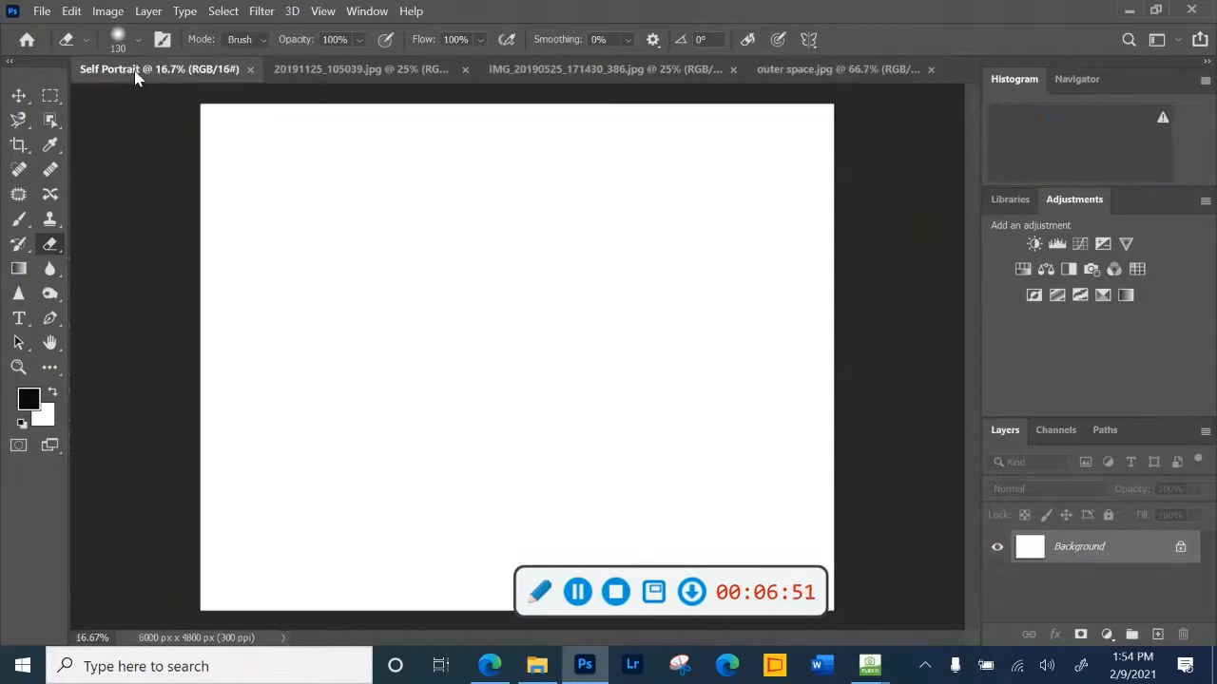
click(804, 73)
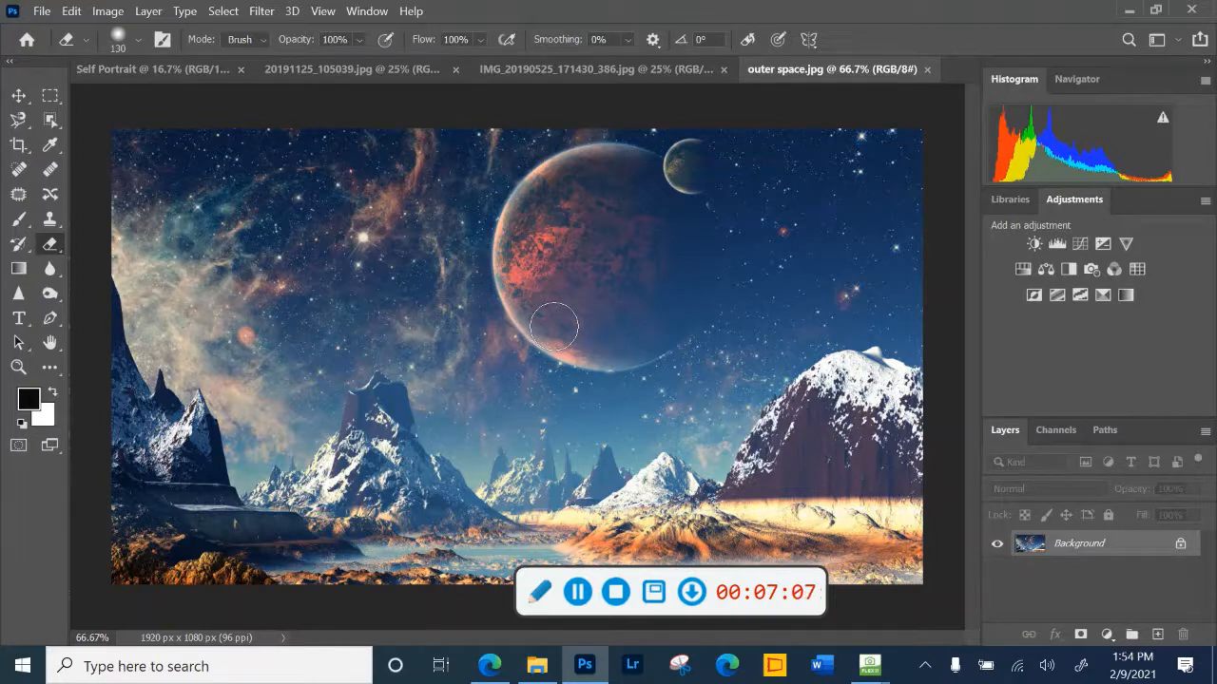
click(18, 148)
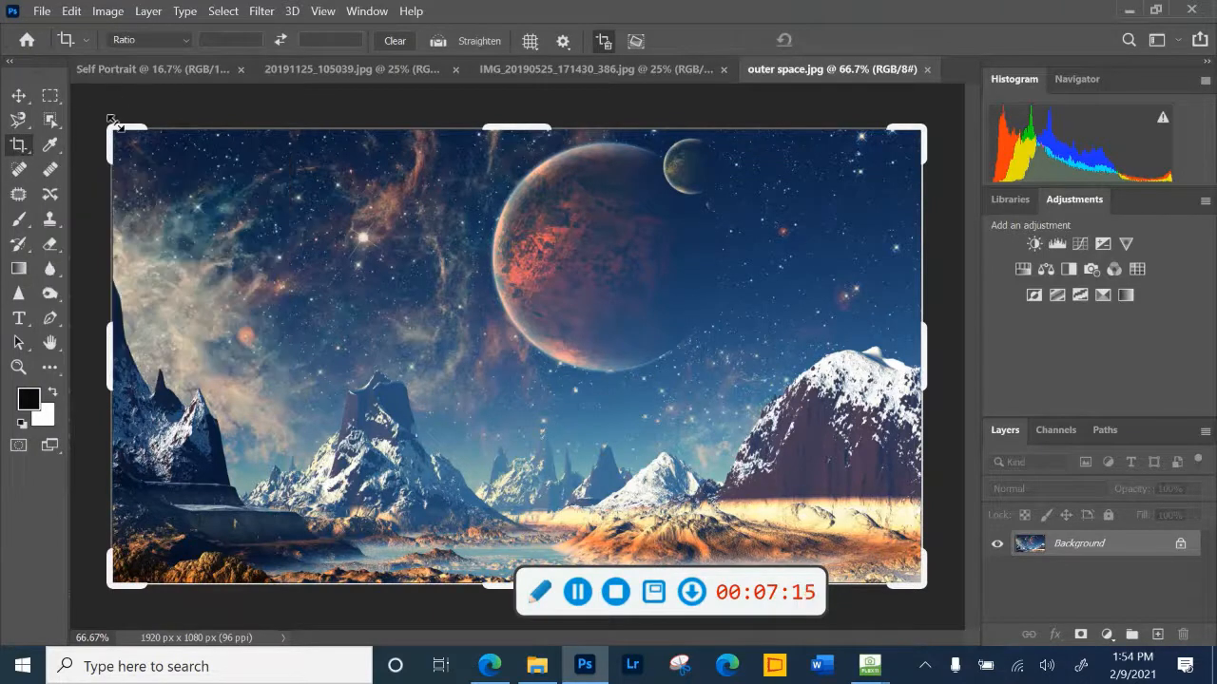
drag(113, 130, 192, 131)
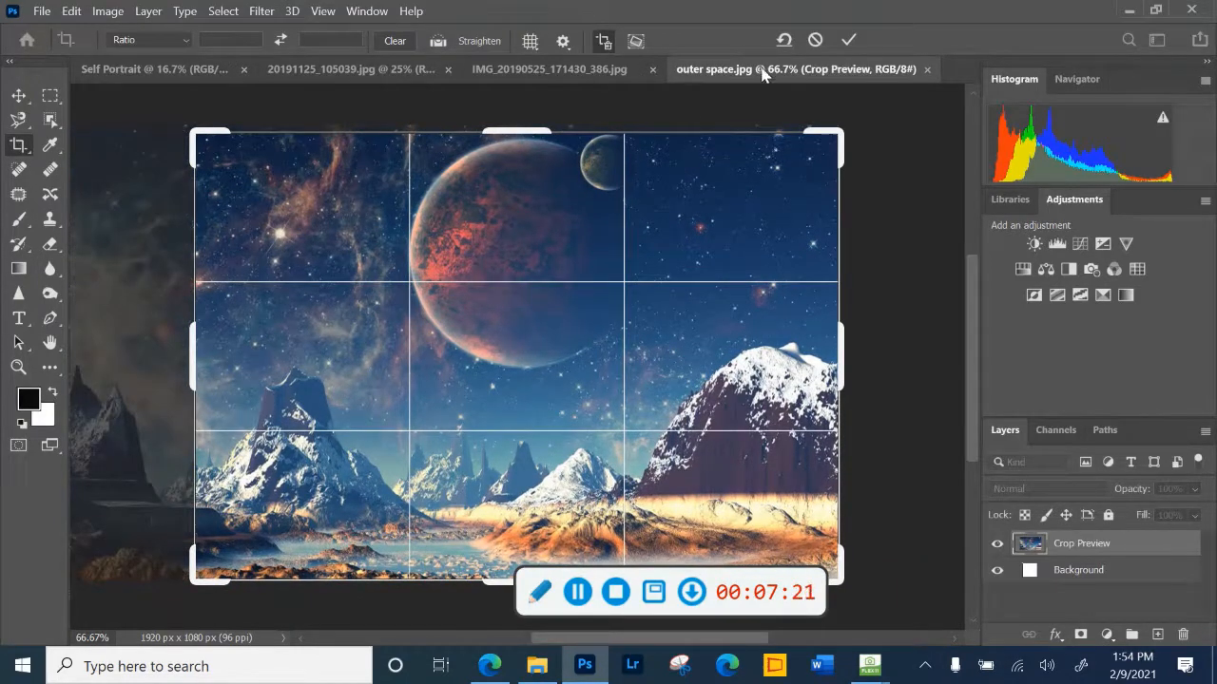
click(848, 39)
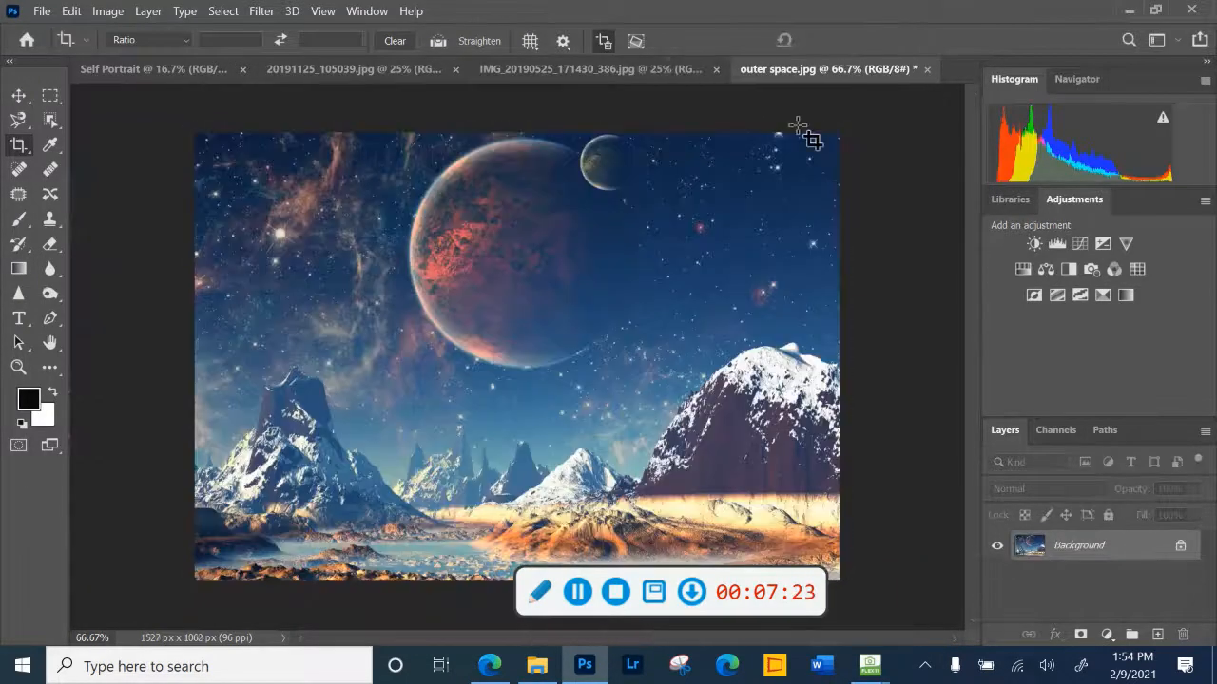
- Copy the cropped outer space image into the Self Portrait document, accepting the depth difference, and close outer space.jpg without saving
click(134, 76)
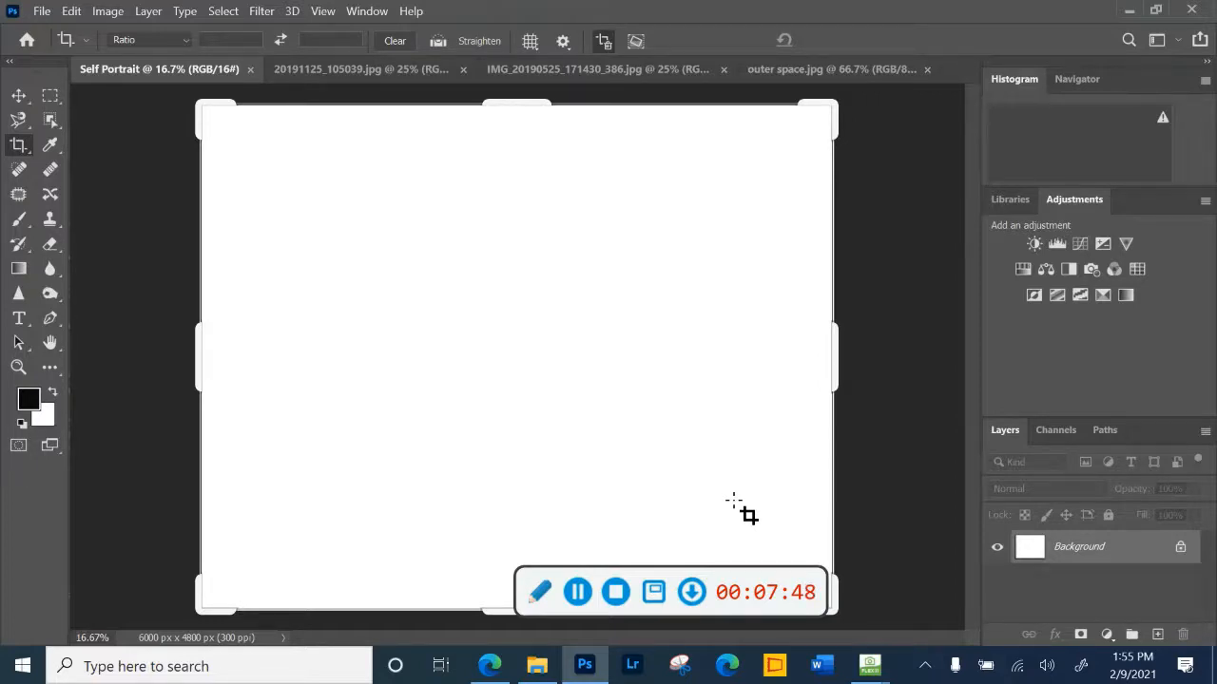
click(19, 98)
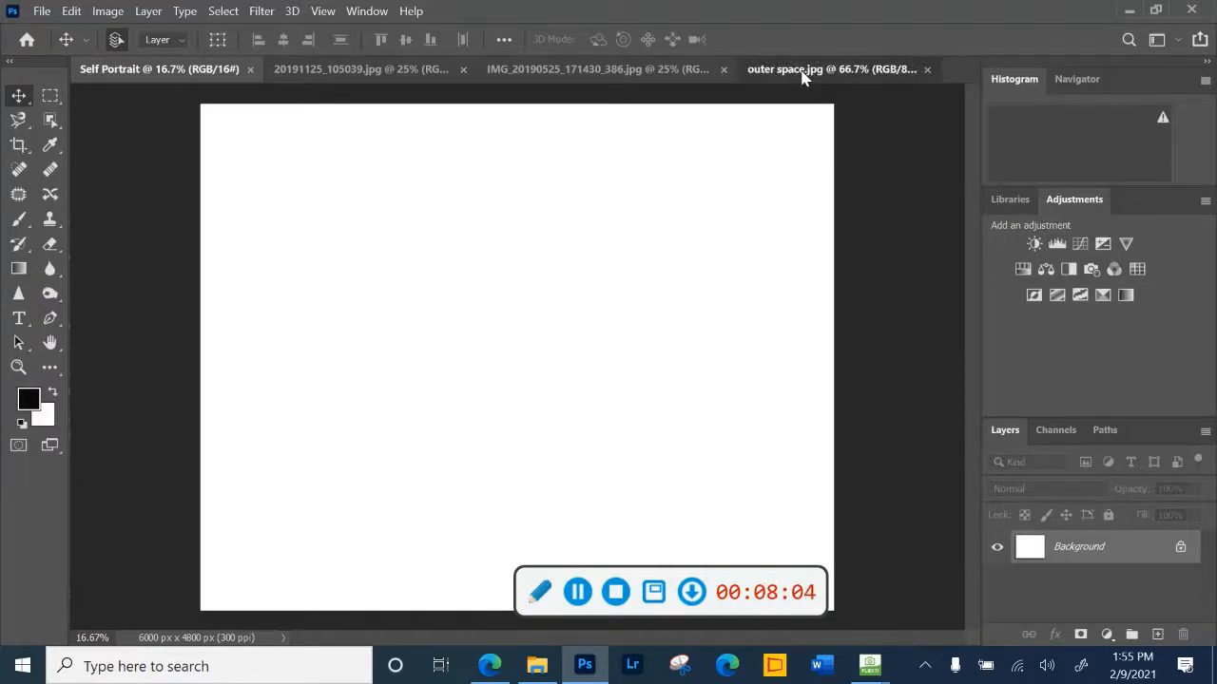
drag(801, 74, 367, 353)
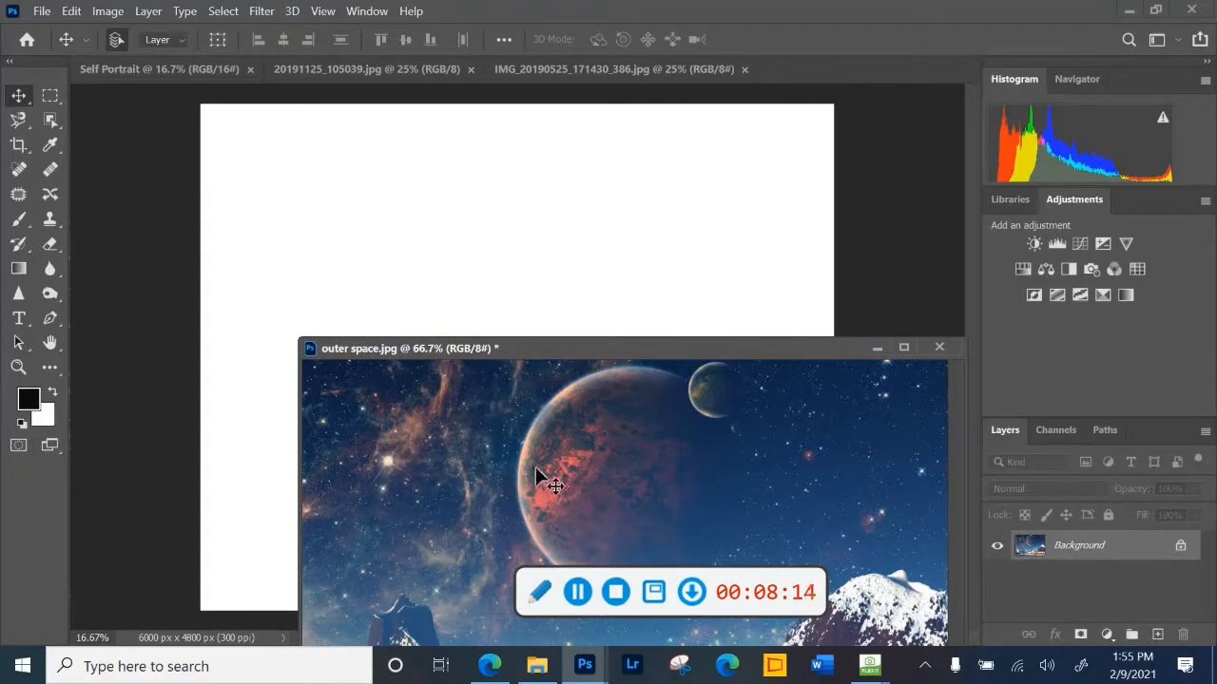
drag(536, 468, 432, 225)
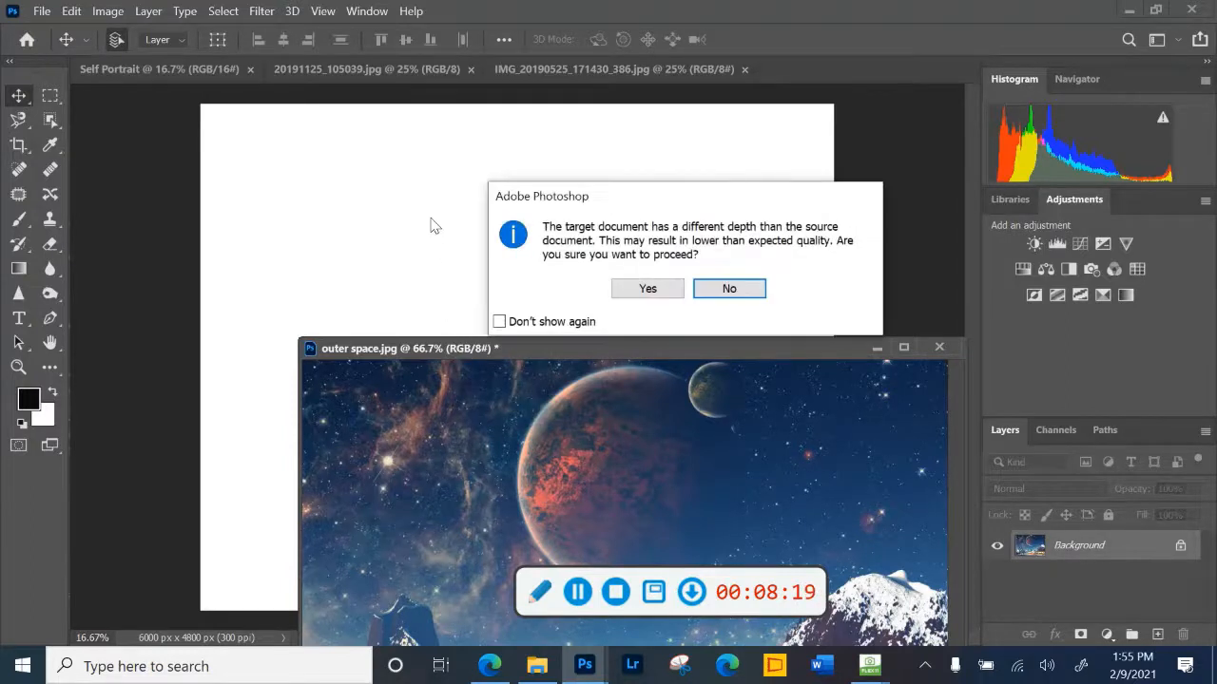
click(649, 289)
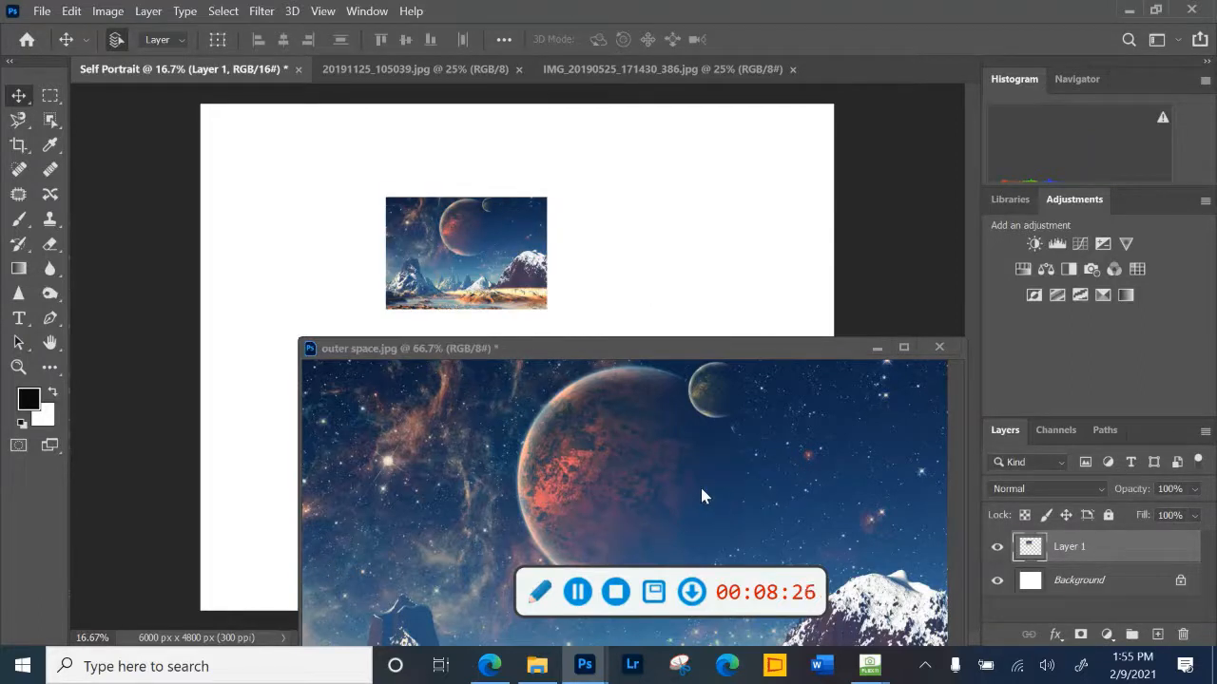
click(939, 348)
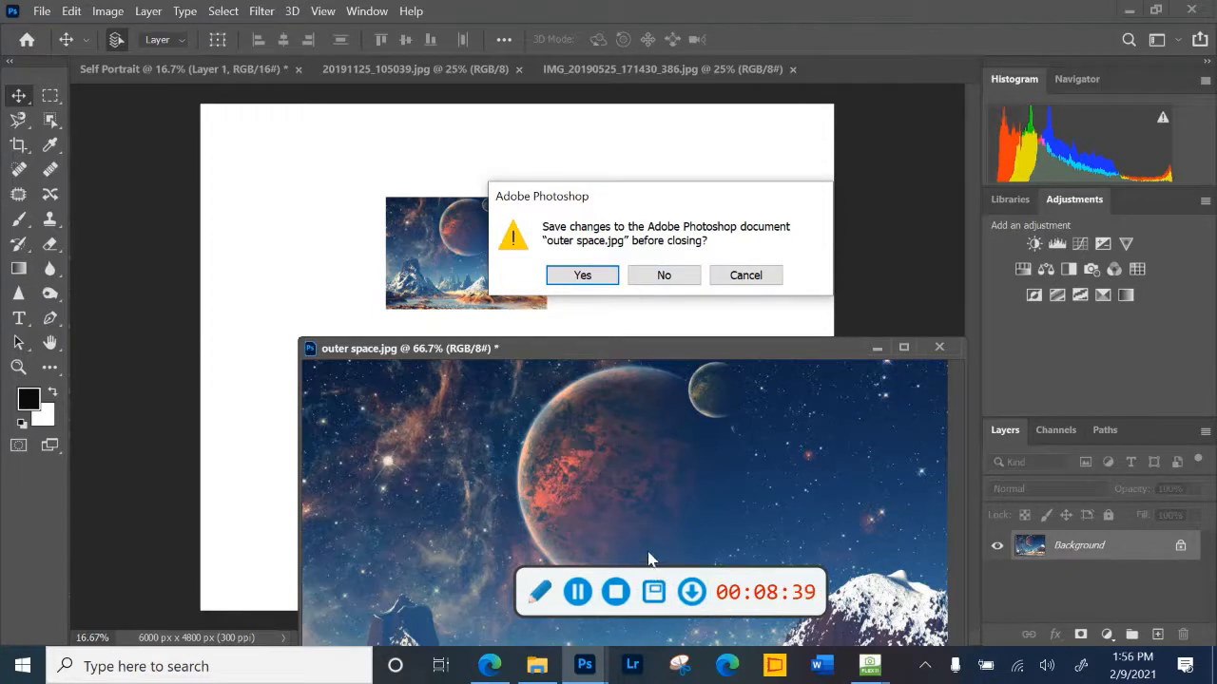
click(669, 280)
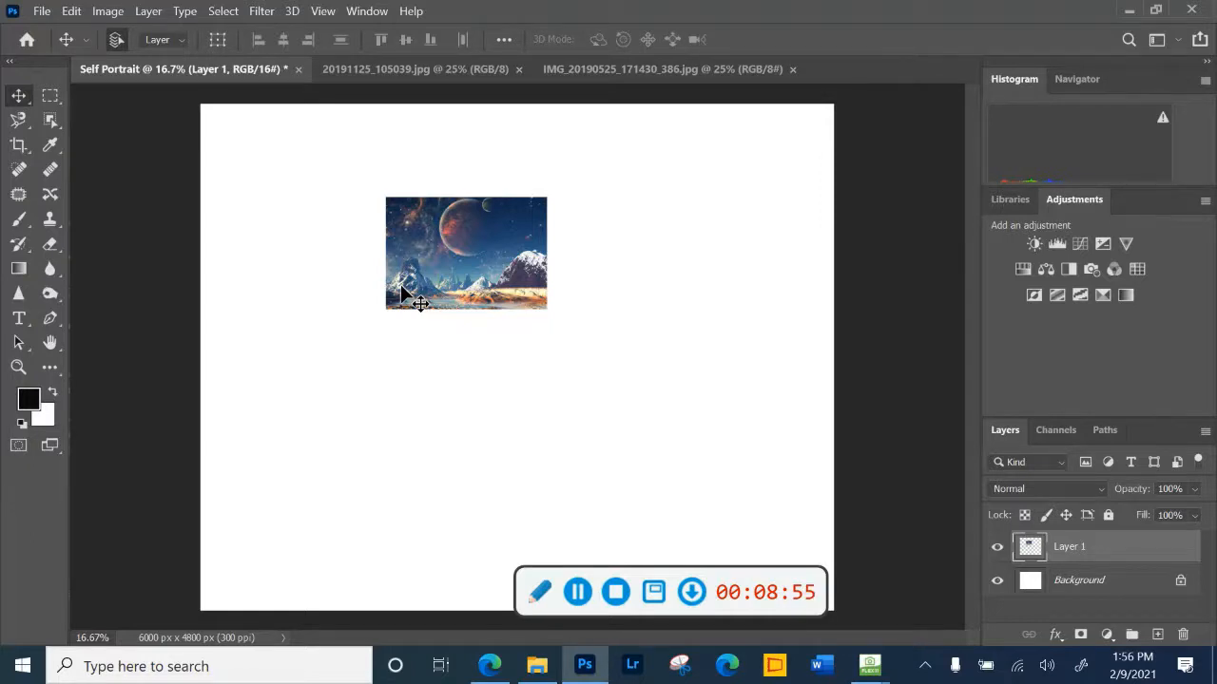
- Scale the outer space layer proportionally to about 482% and position it to cover the entire canvas
click(71, 12)
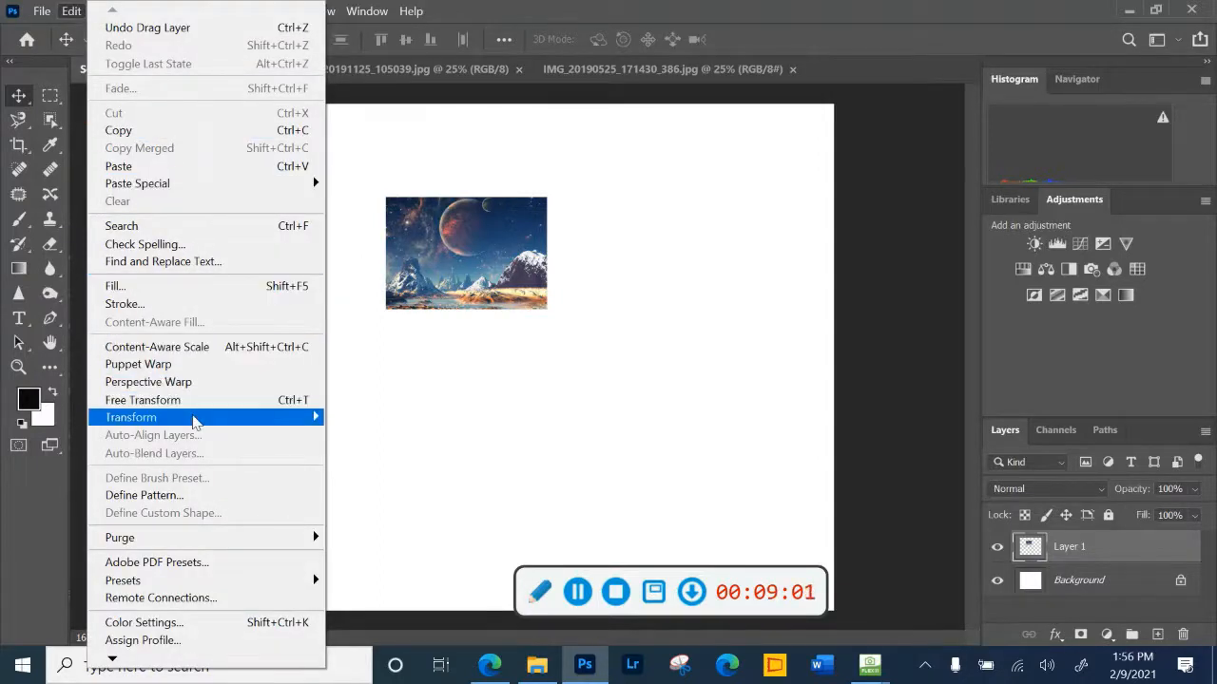
mouse_move(193, 422)
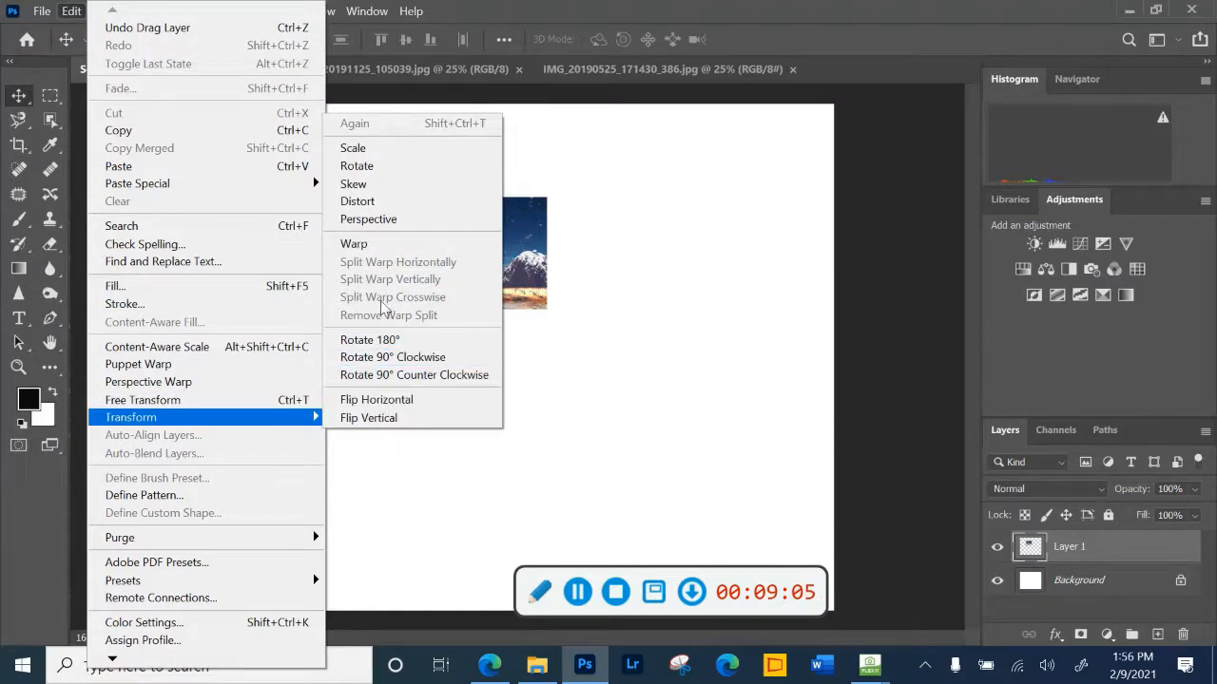
click(379, 154)
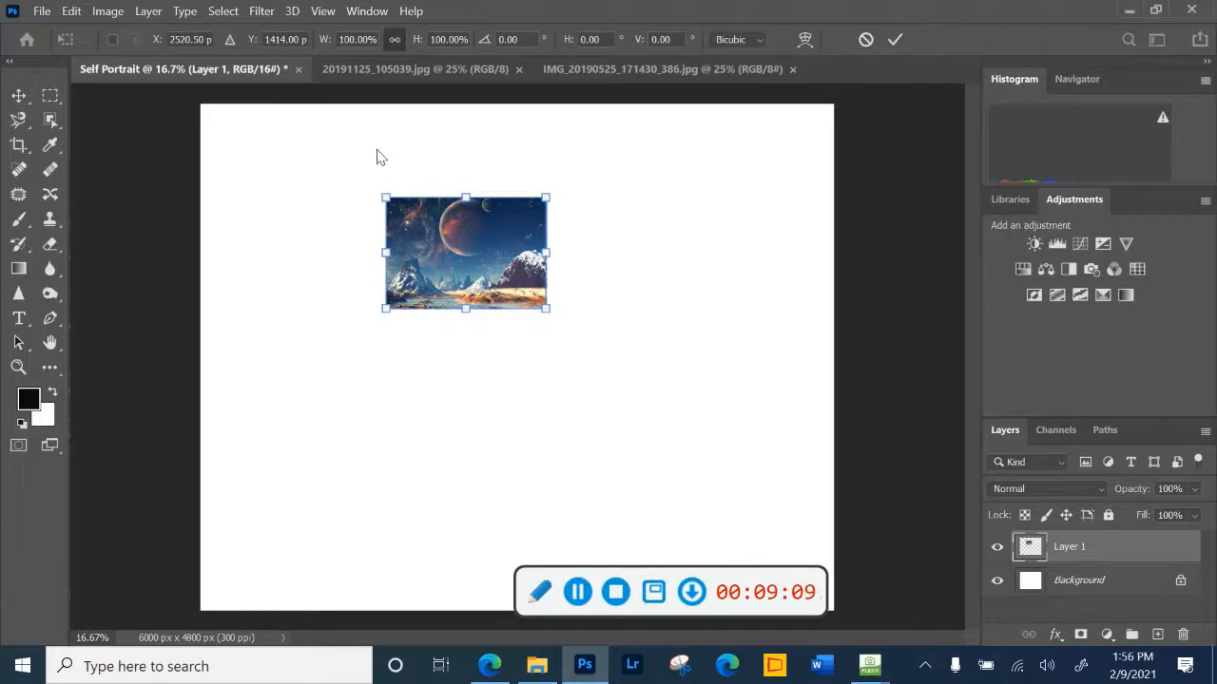
drag(549, 309, 944, 587)
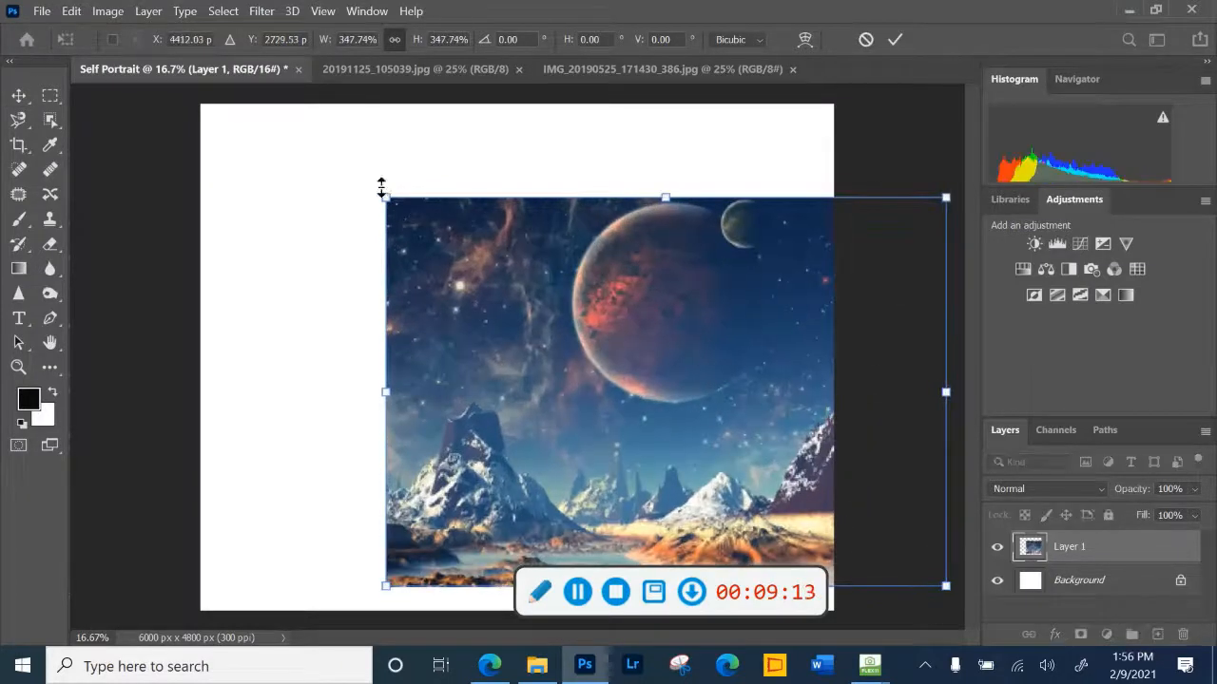
drag(385, 195, 165, 120)
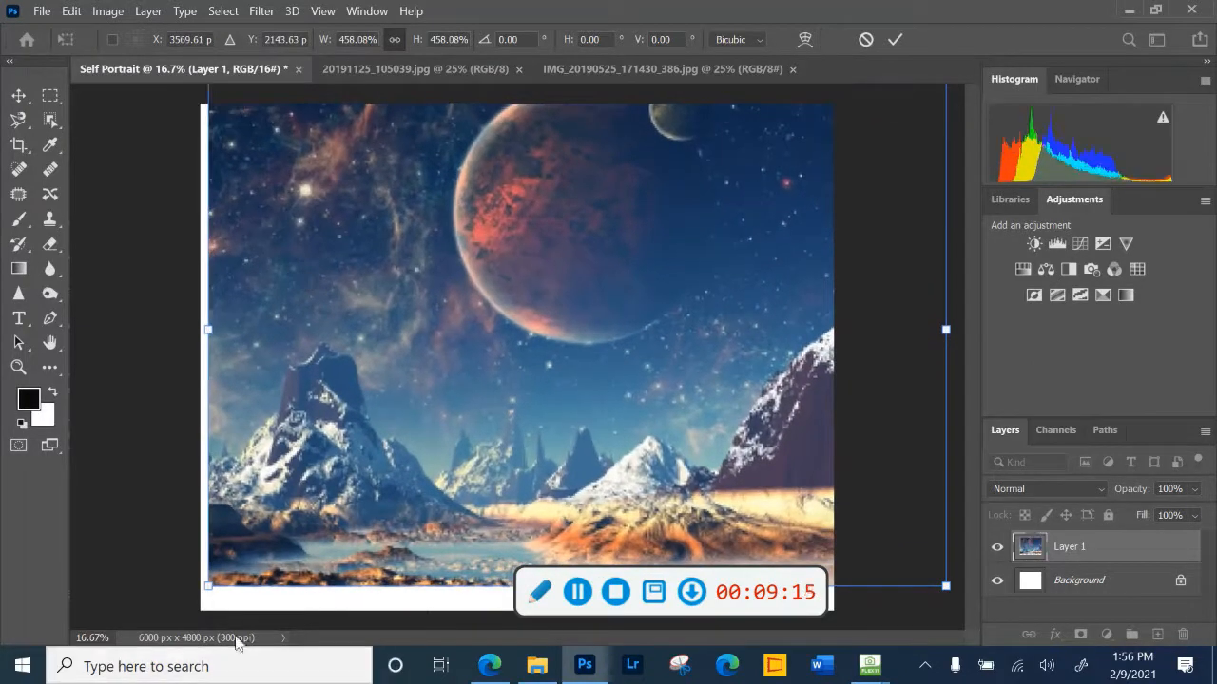
drag(209, 591, 191, 650)
drag(457, 358, 435, 378)
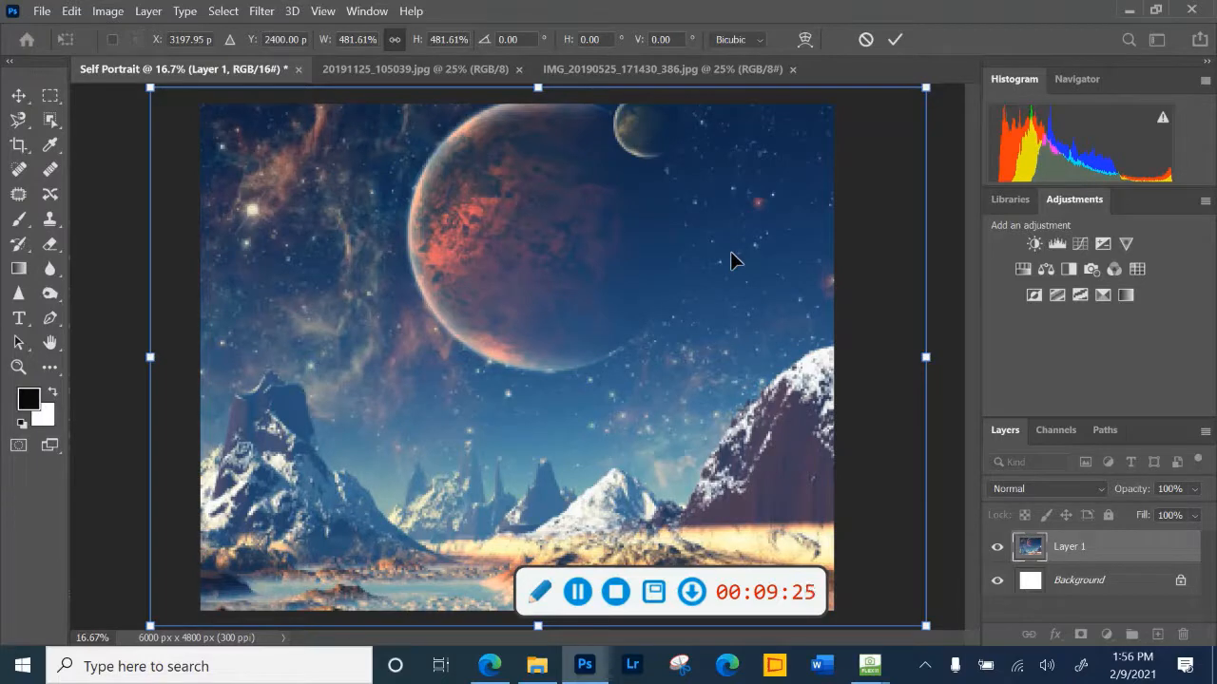
click(895, 38)
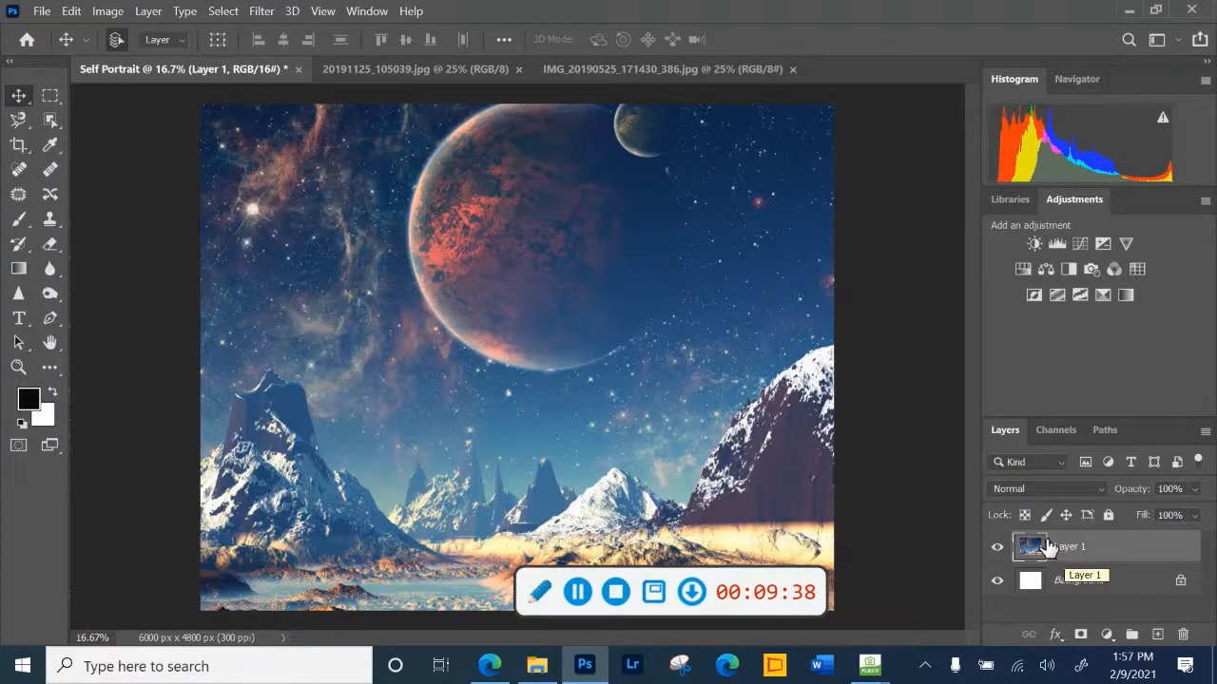
- In 20191125_105039.jpg, set the Eraser tool to 322 px and erase the framed painting and the wall around it
click(588, 72)
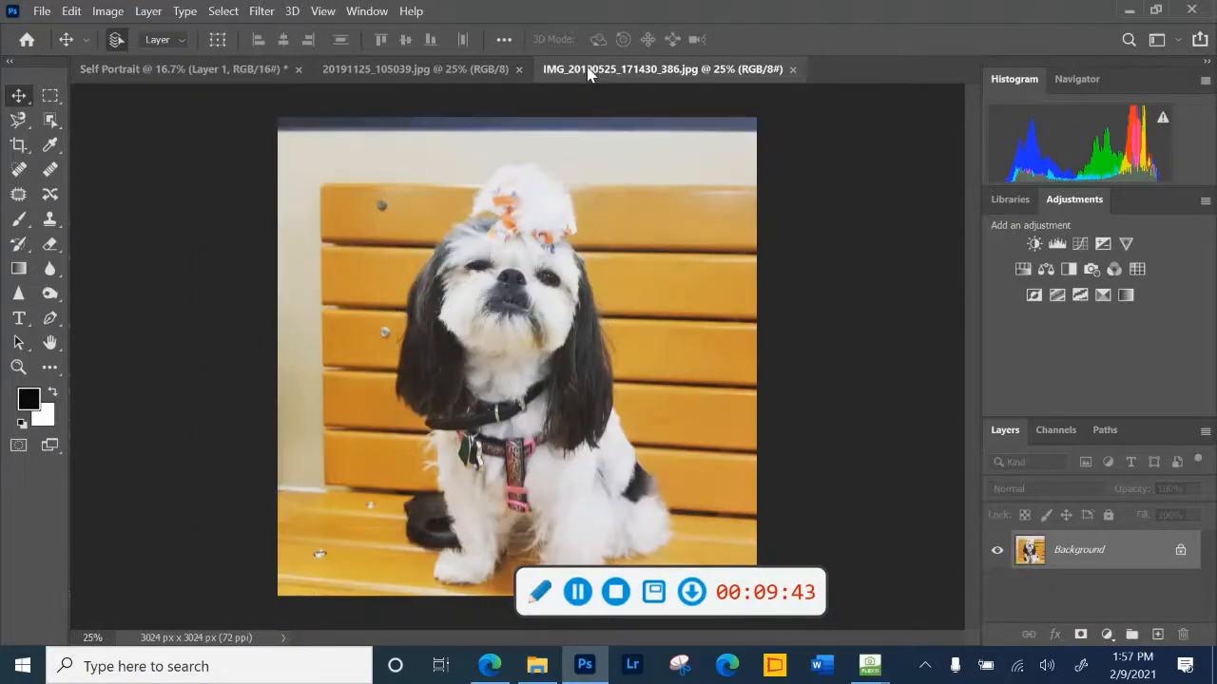
click(411, 71)
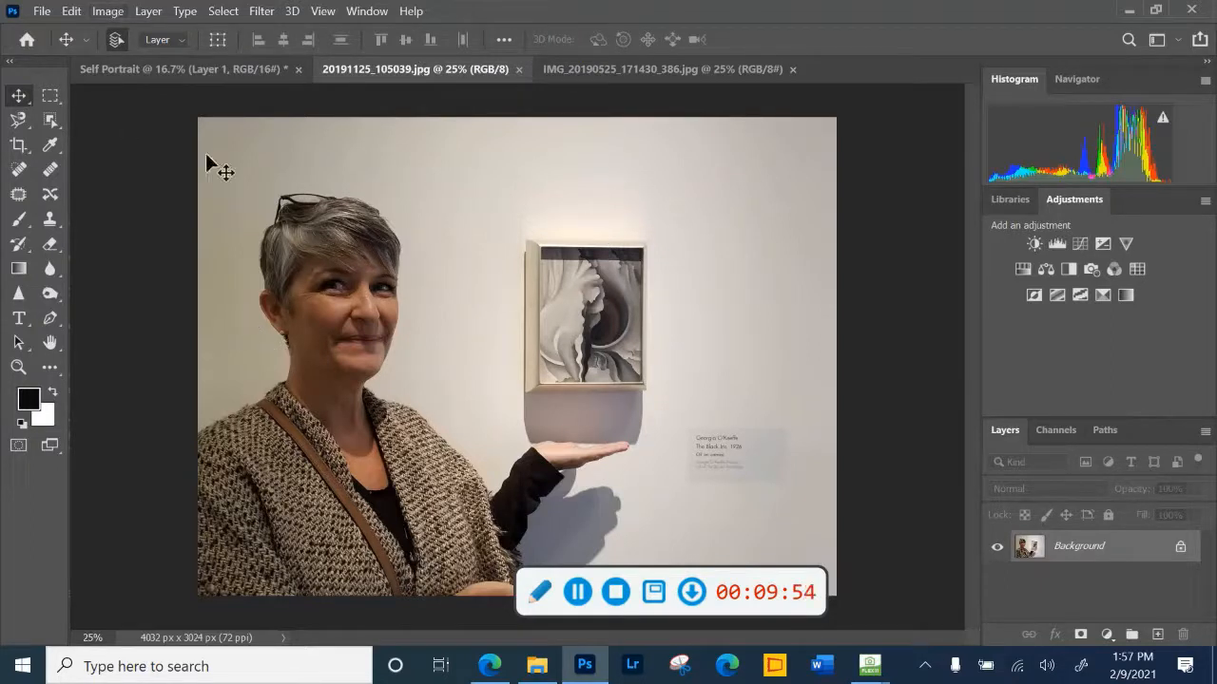
mouse_move(490, 666)
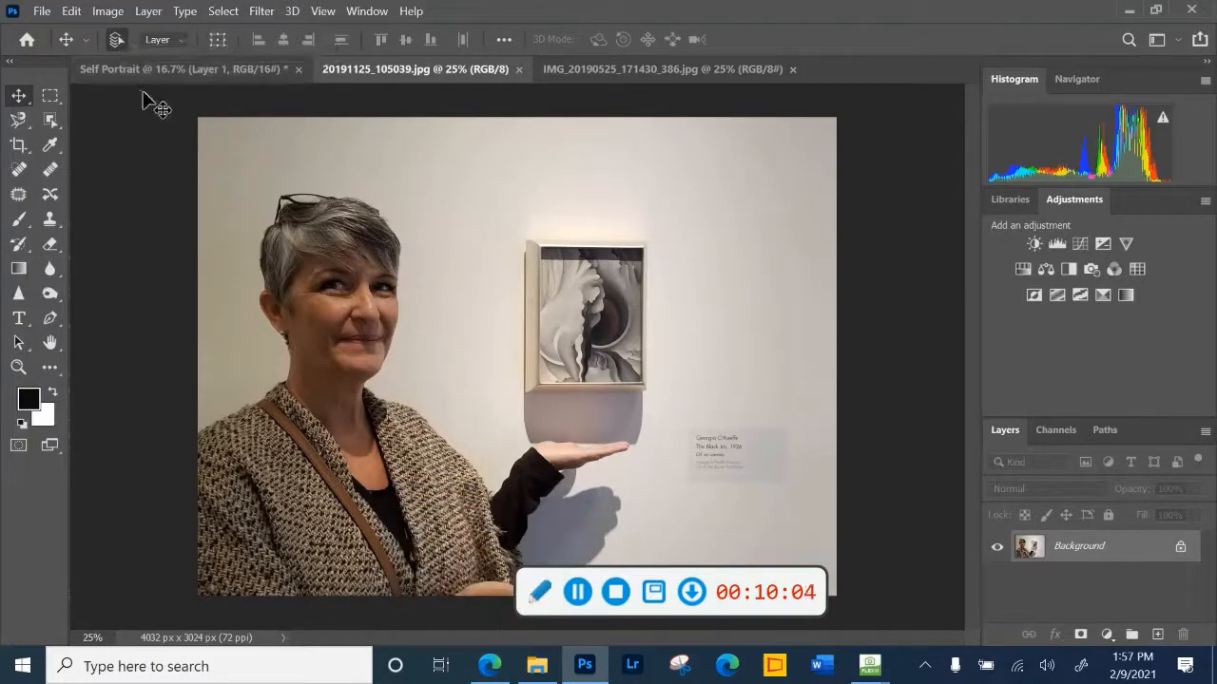
click(53, 249)
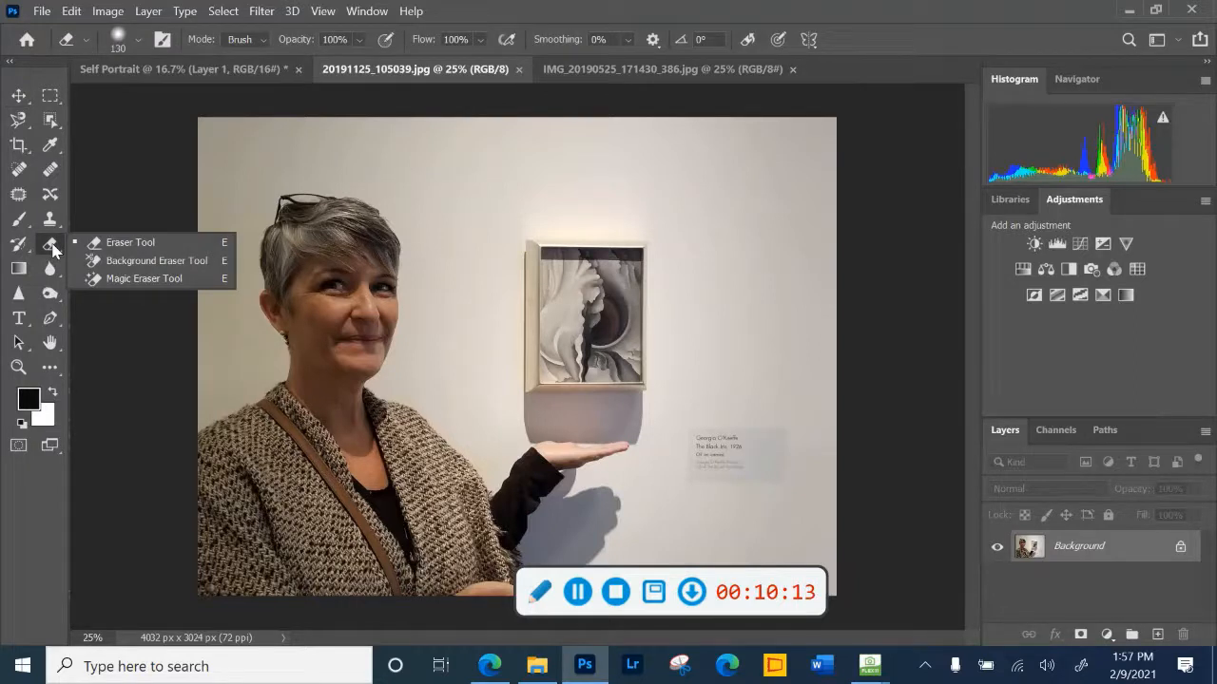
click(117, 246)
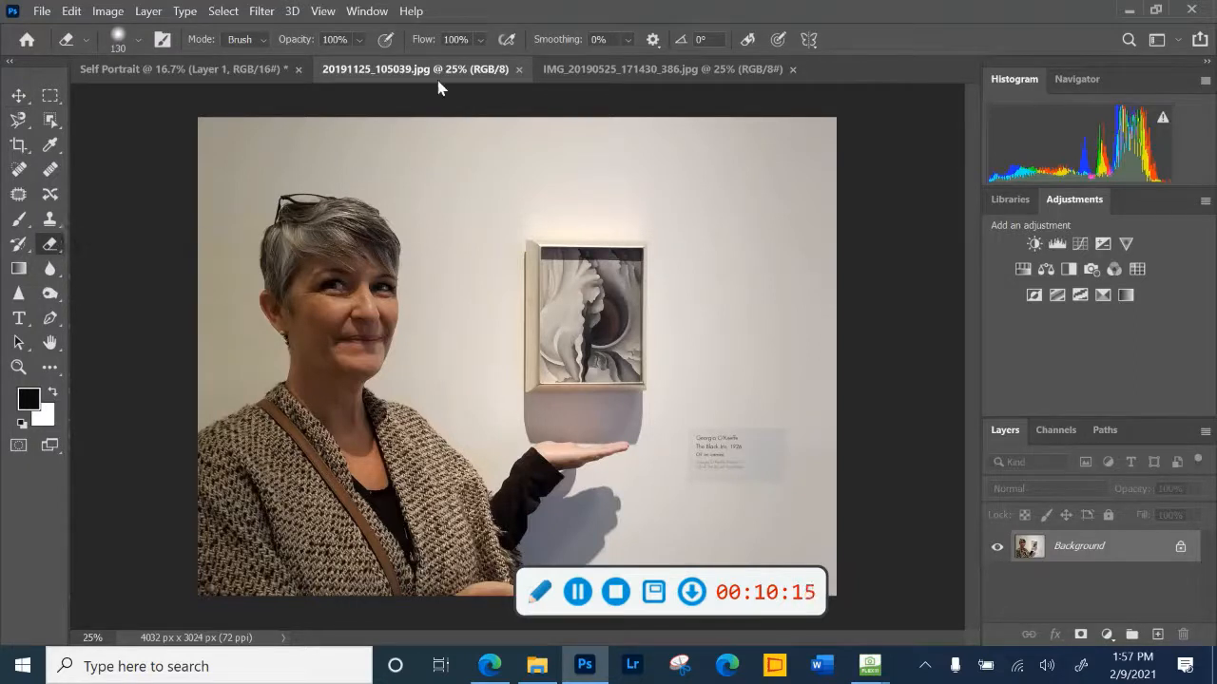
click(137, 42)
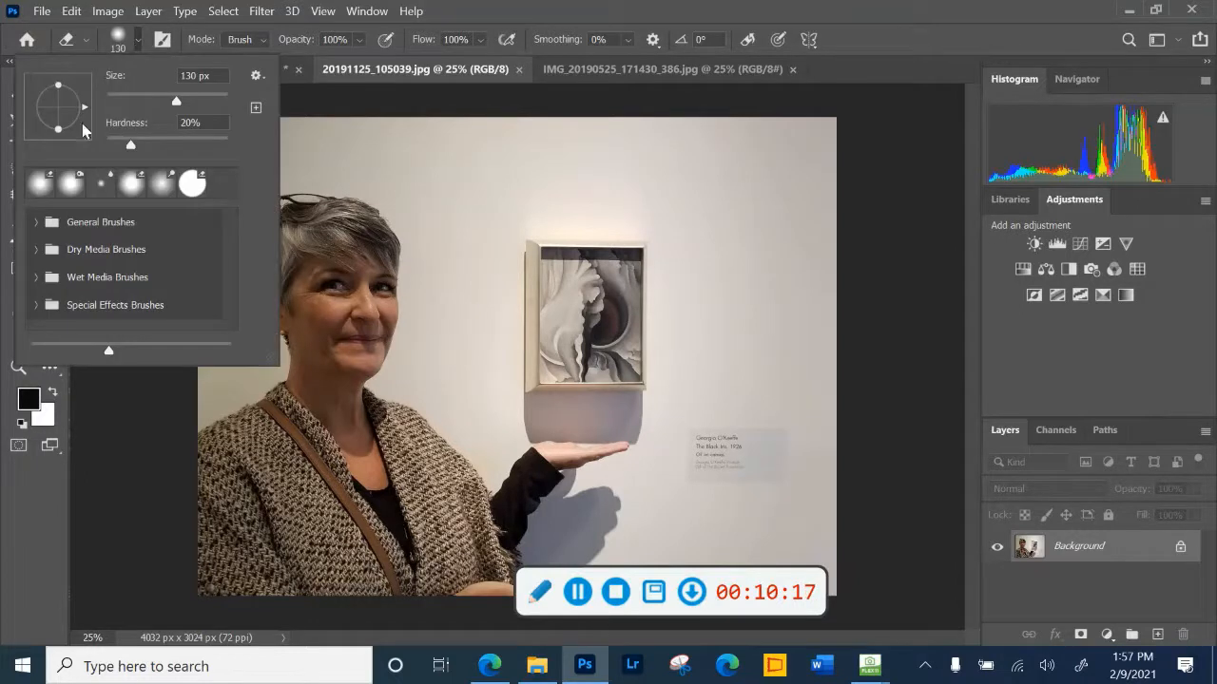
click(138, 39)
click(139, 39)
drag(188, 102, 203, 102)
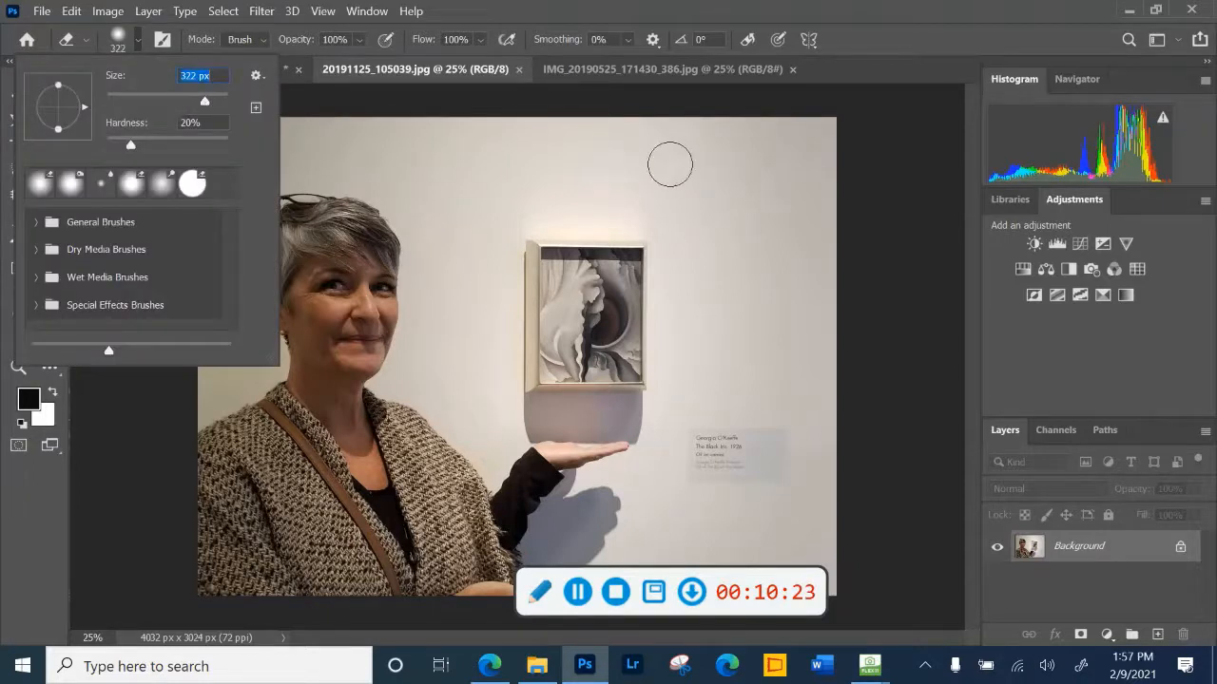
mouse_move(671, 162)
mouse_down()
mouse_move(766, 215)
mouse_move(796, 136)
mouse_move(755, 123)
mouse_move(807, 155)
mouse_move(790, 127)
mouse_move(629, 200)
mouse_move(621, 260)
mouse_move(556, 295)
mouse_move(540, 260)
mouse_move(530, 380)
mouse_move(703, 350)
mouse_move(681, 333)
mouse_move(831, 307)
mouse_move(825, 277)
mouse_move(602, 242)
mouse_move(780, 174)
mouse_move(795, 141)
mouse_move(719, 194)
mouse_up()
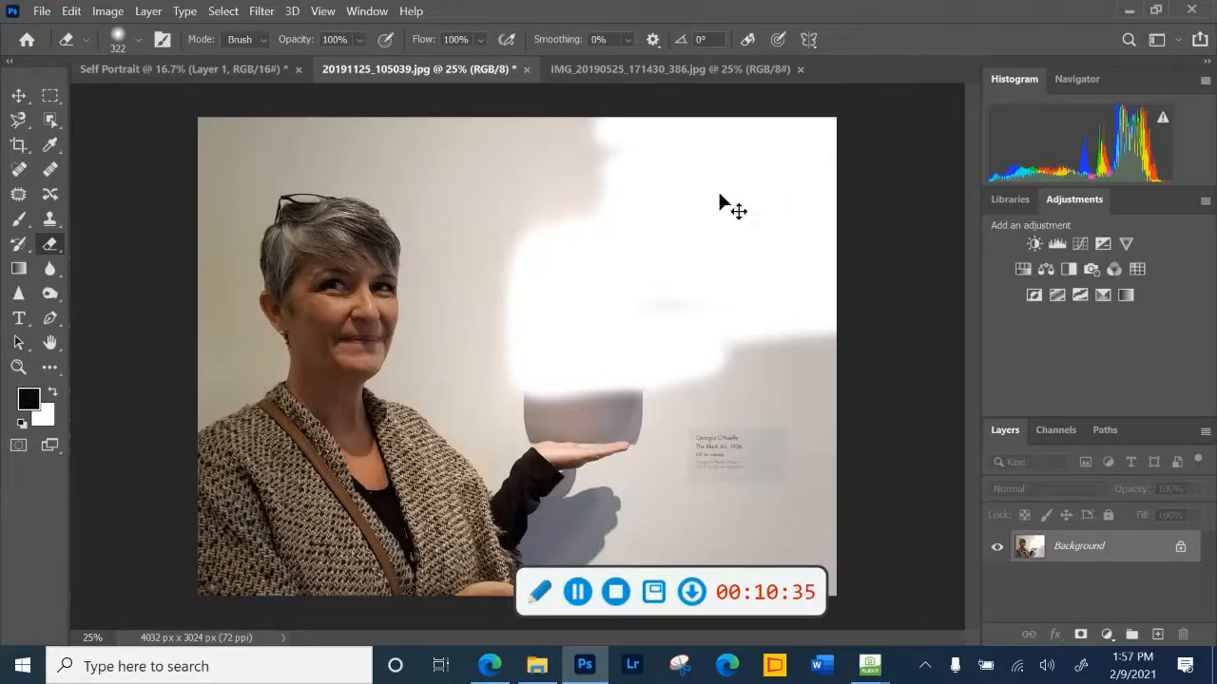
- Raise the eraser hardness to 49% and erase the wall beside the woman's shoulder and part of the painting's shadow
key(ctrl+minus)
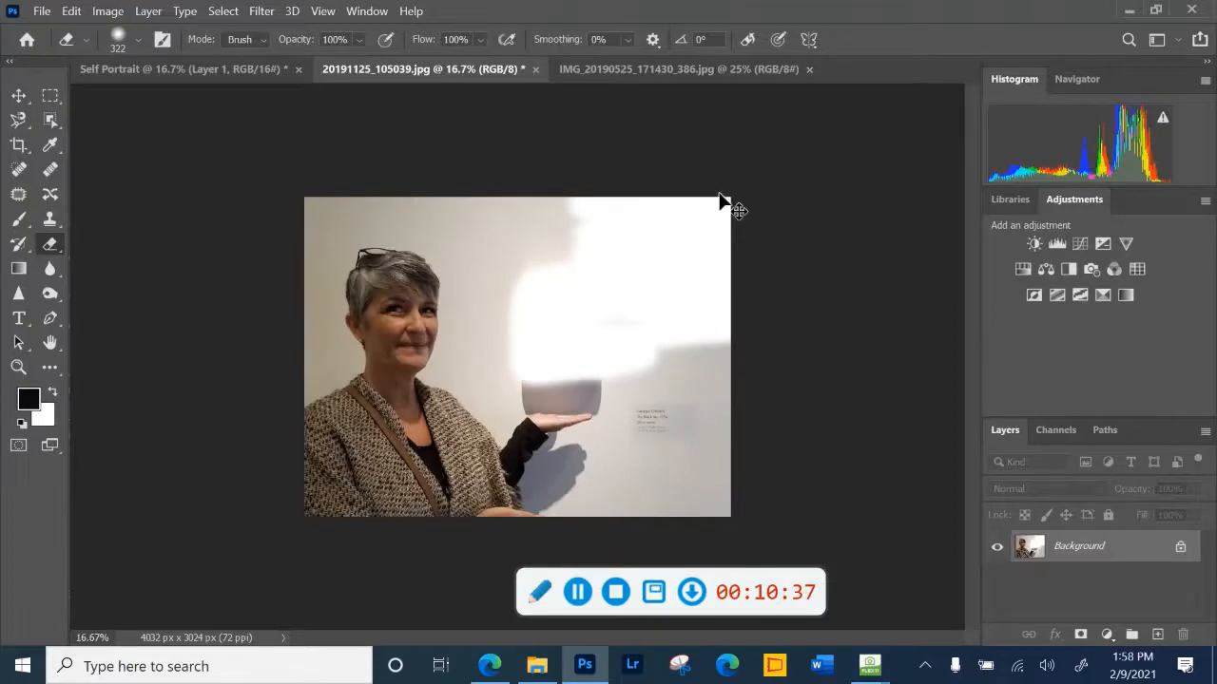
key(ctrl+plus)
key(ctrl+plus)
key(ctrl+plus)
key(ctrl+plus)
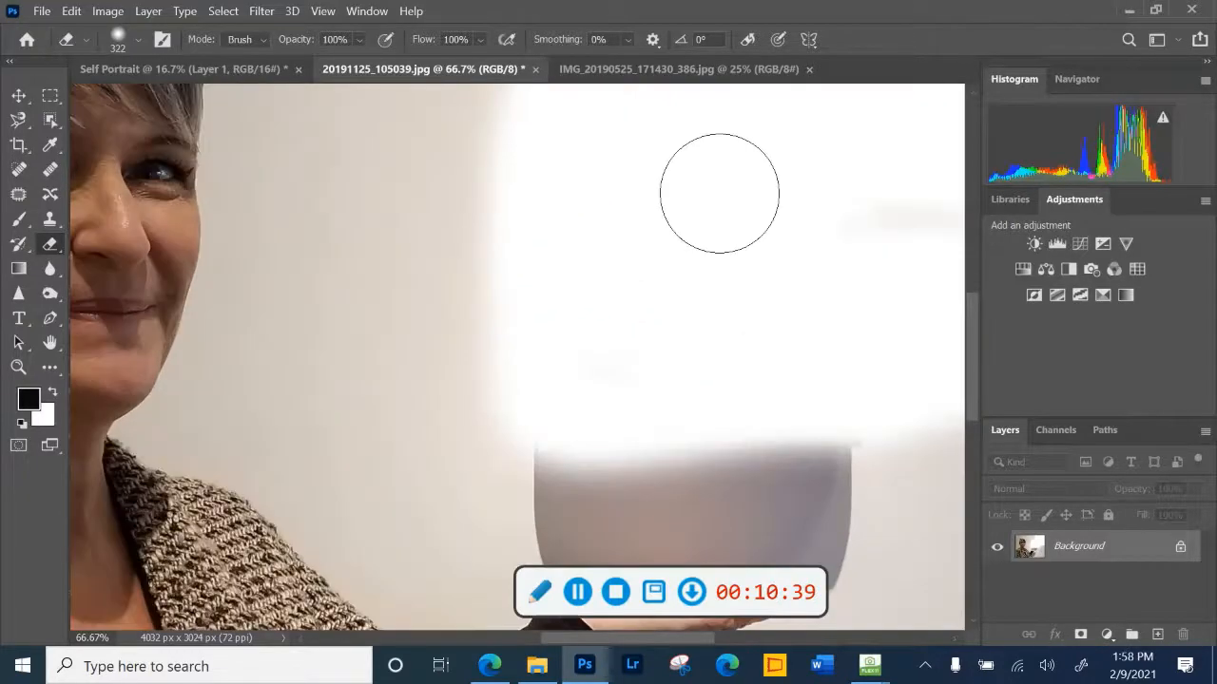
mouse_move(348, 557)
mouse_down()
mouse_move(342, 510)
mouse_move(392, 536)
mouse_move(427, 504)
mouse_up()
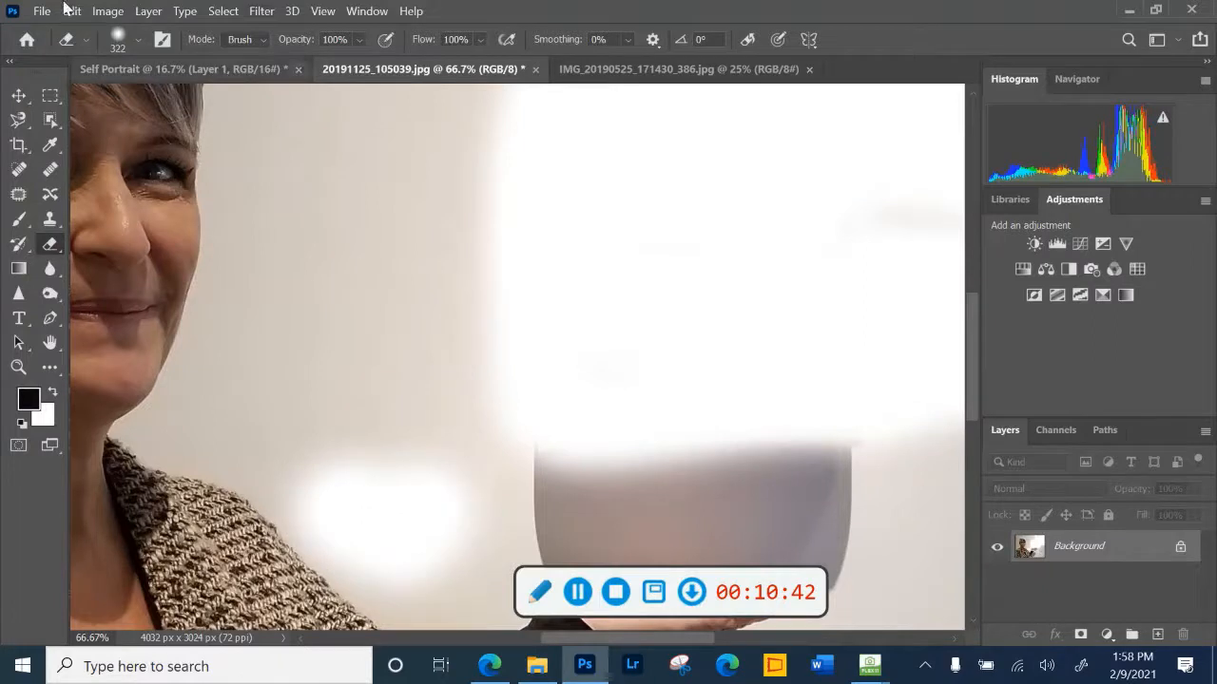
click(134, 40)
drag(134, 152, 168, 152)
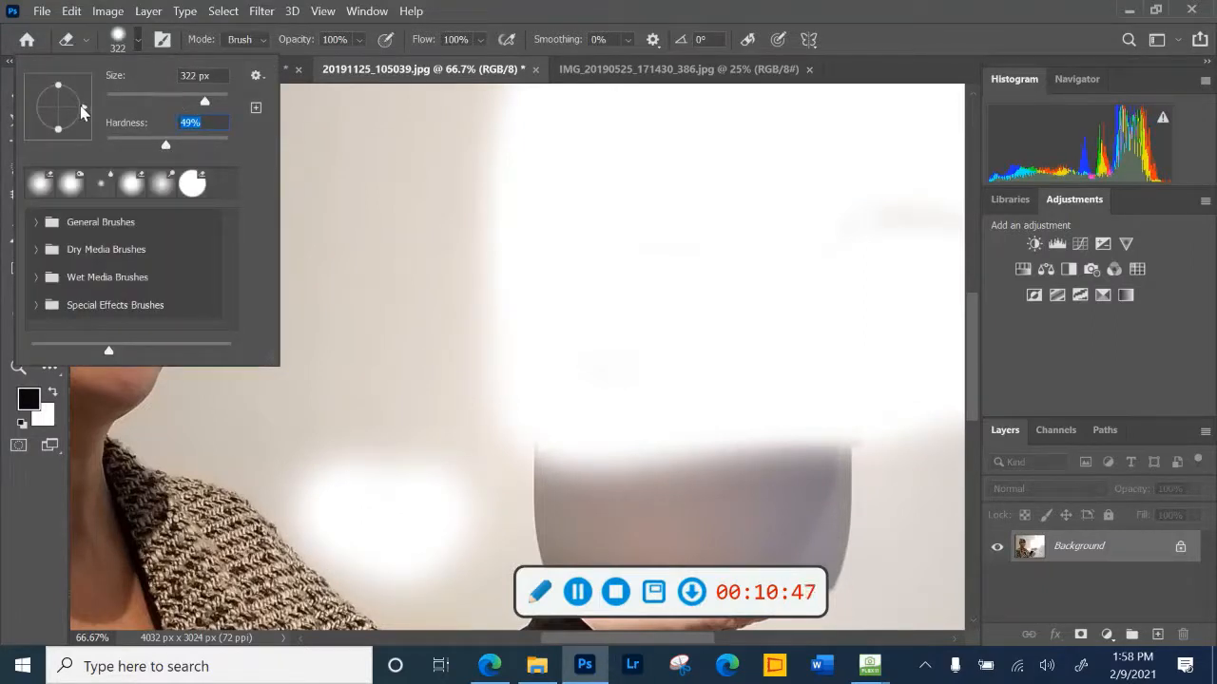
mouse_move(293, 440)
mouse_down()
mouse_move(447, 514)
mouse_move(500, 477)
mouse_move(678, 459)
mouse_move(635, 401)
mouse_move(560, 352)
mouse_up()
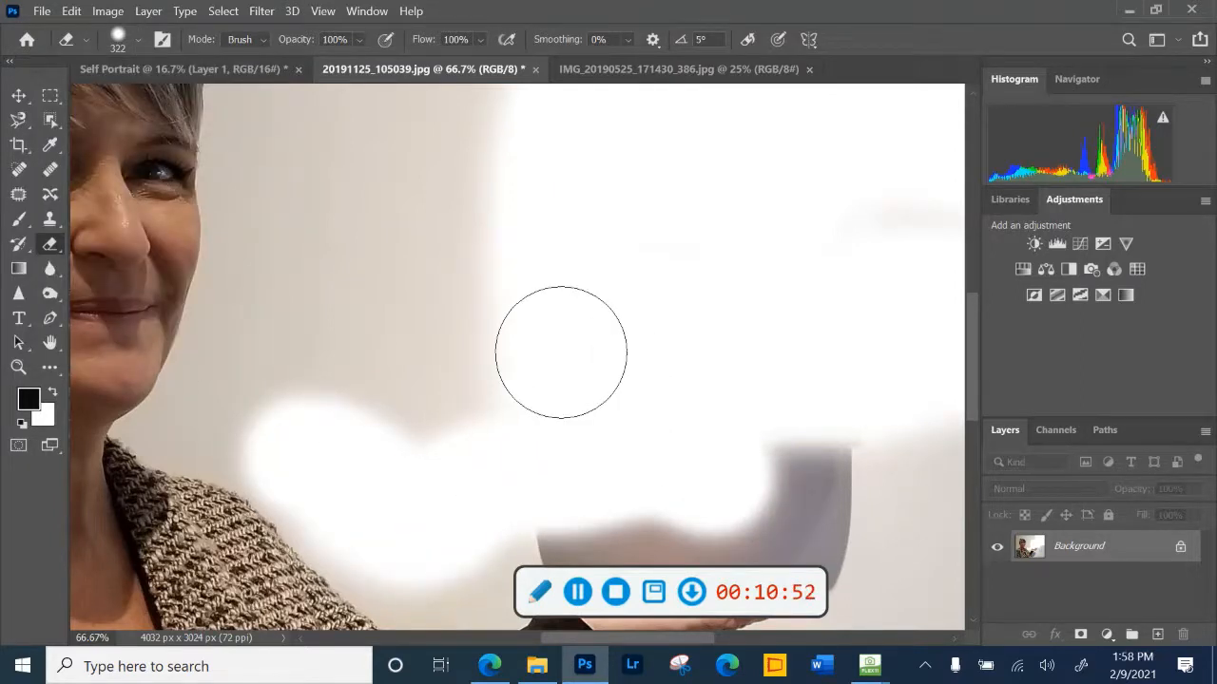
- Remove the beige wall around the woman with the Magic Eraser tool at tolerance 50
click(49, 247)
click(124, 278)
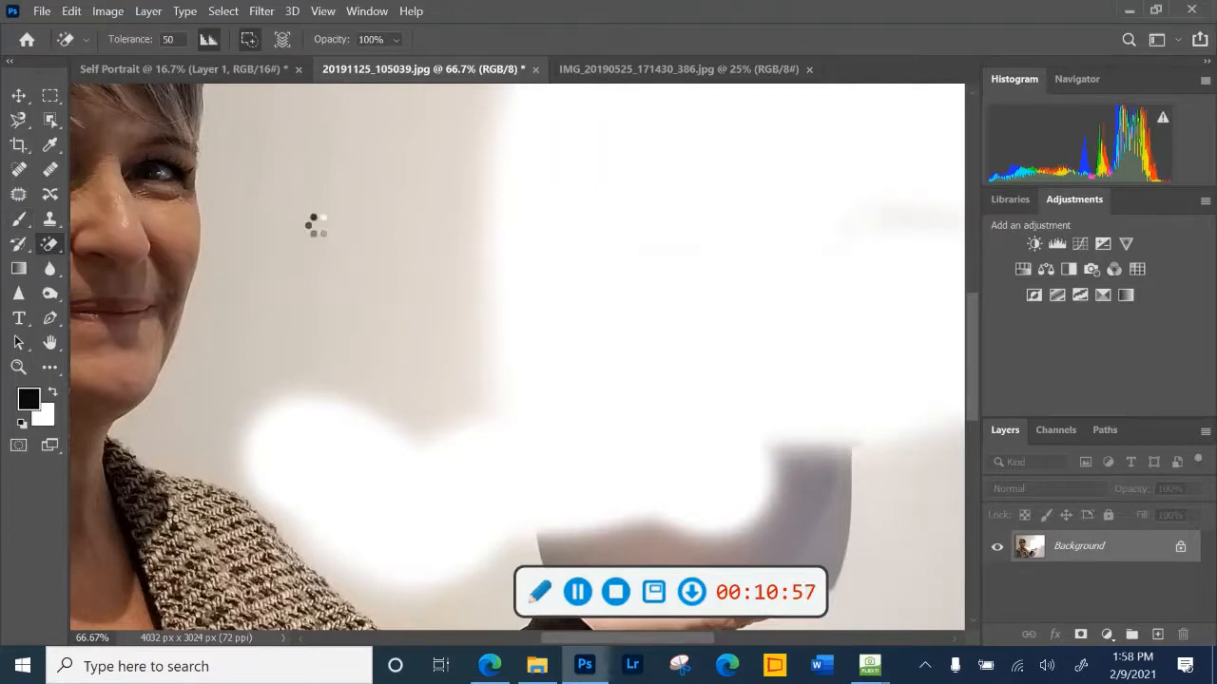
click(322, 218)
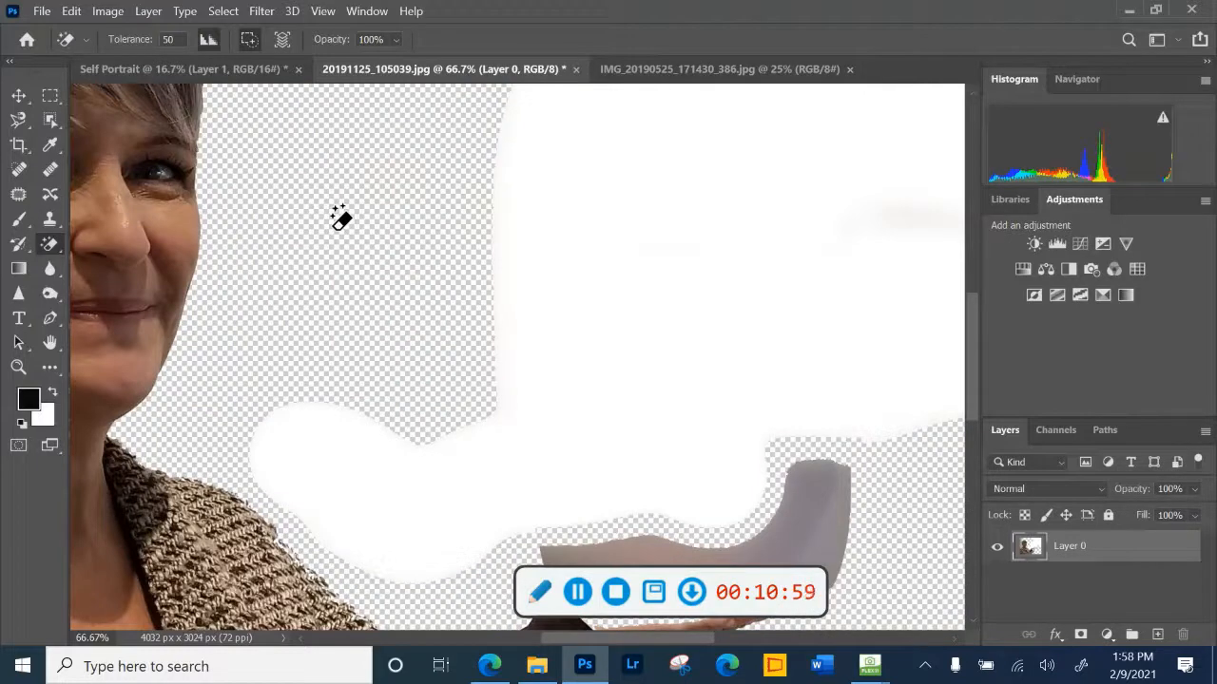
- Remove the grey shadow beneath the woman's outstretched hand with the Magic Eraser
scroll(340, 219, up, 5)
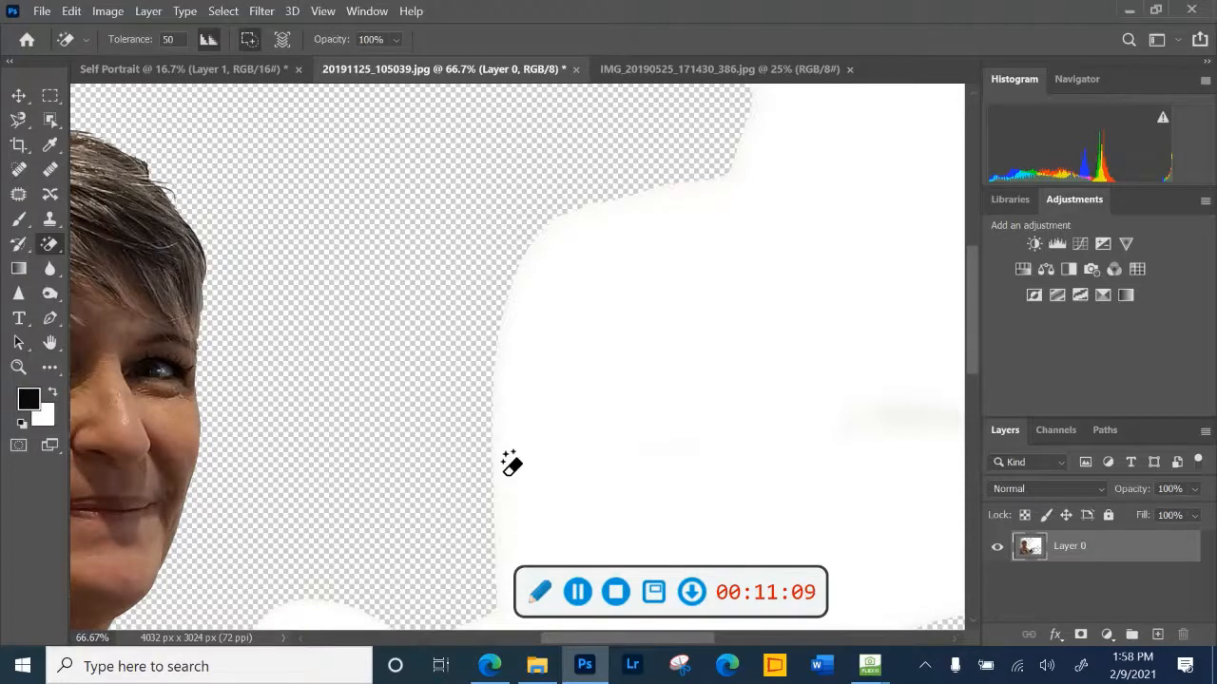
scroll(489, 456, down, 6)
scroll(493, 422, down, 6)
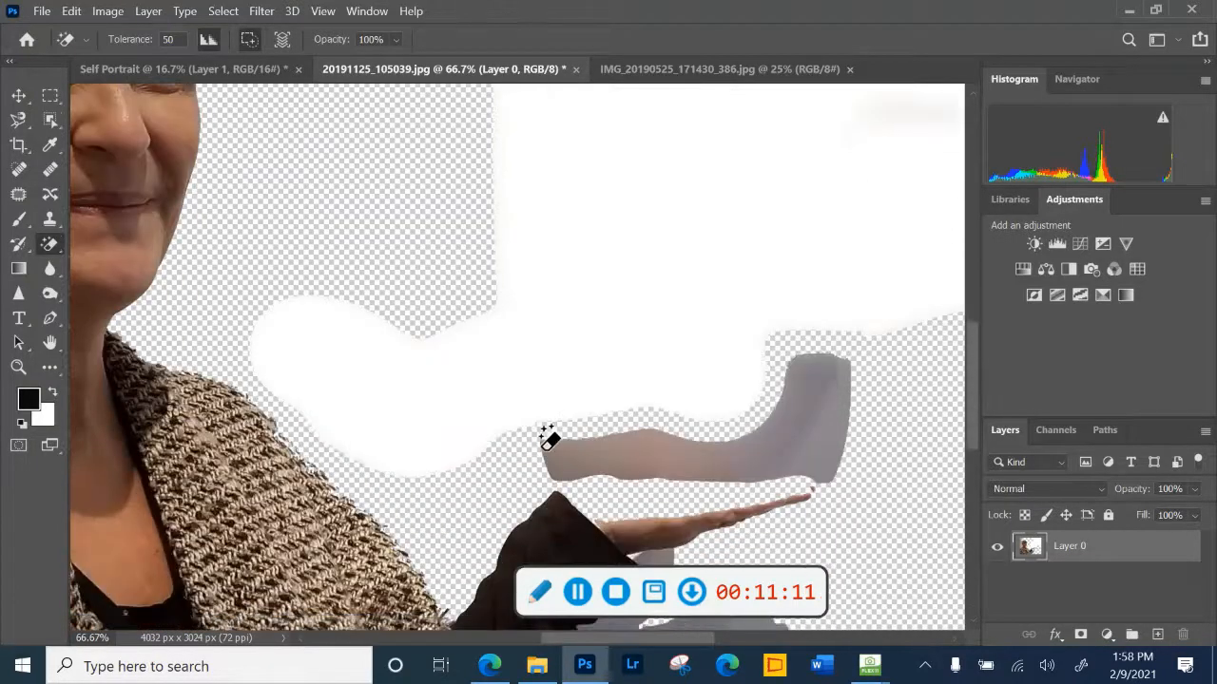
scroll(740, 447, down, 1)
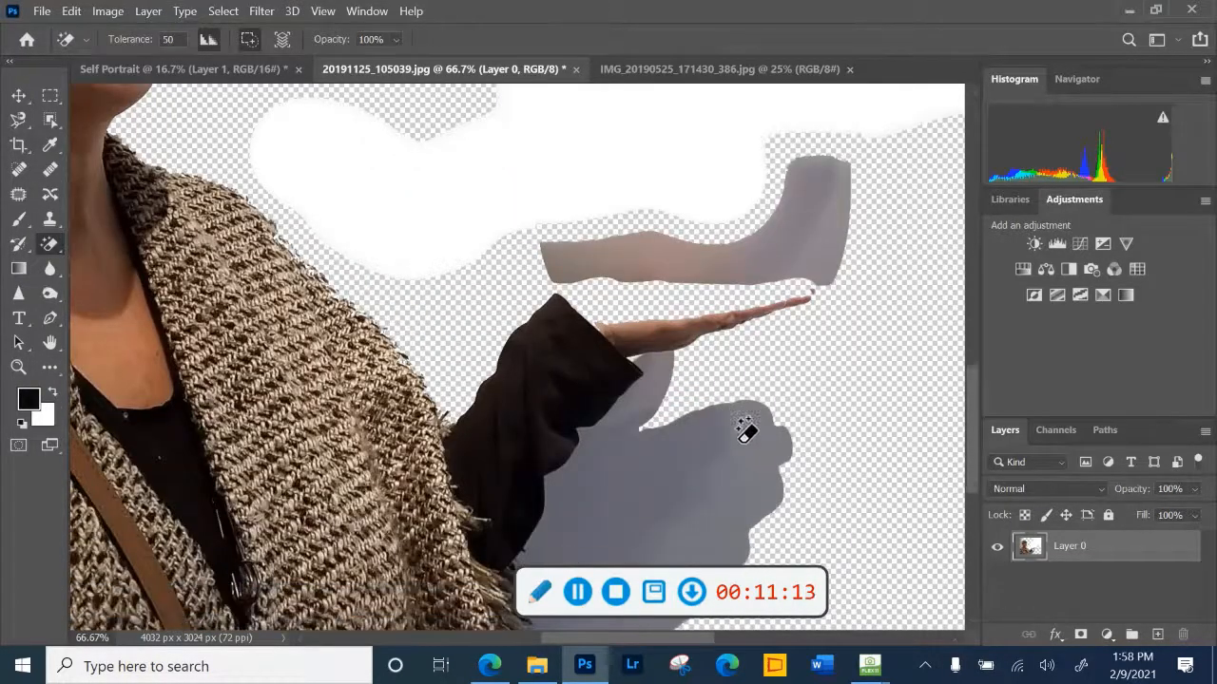
click(708, 465)
scroll(716, 466, down, 6)
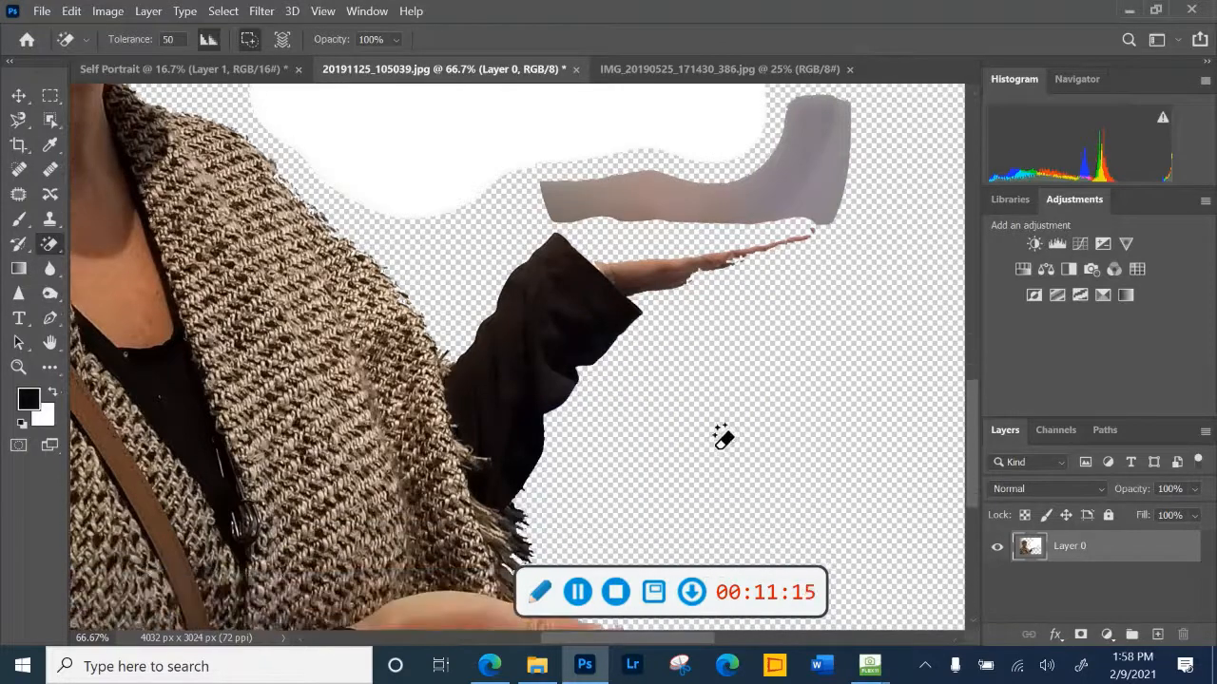
- Clear the large white area and the leftover painting shadow above the hand with the Magic Eraser
scroll(706, 435, up, 5)
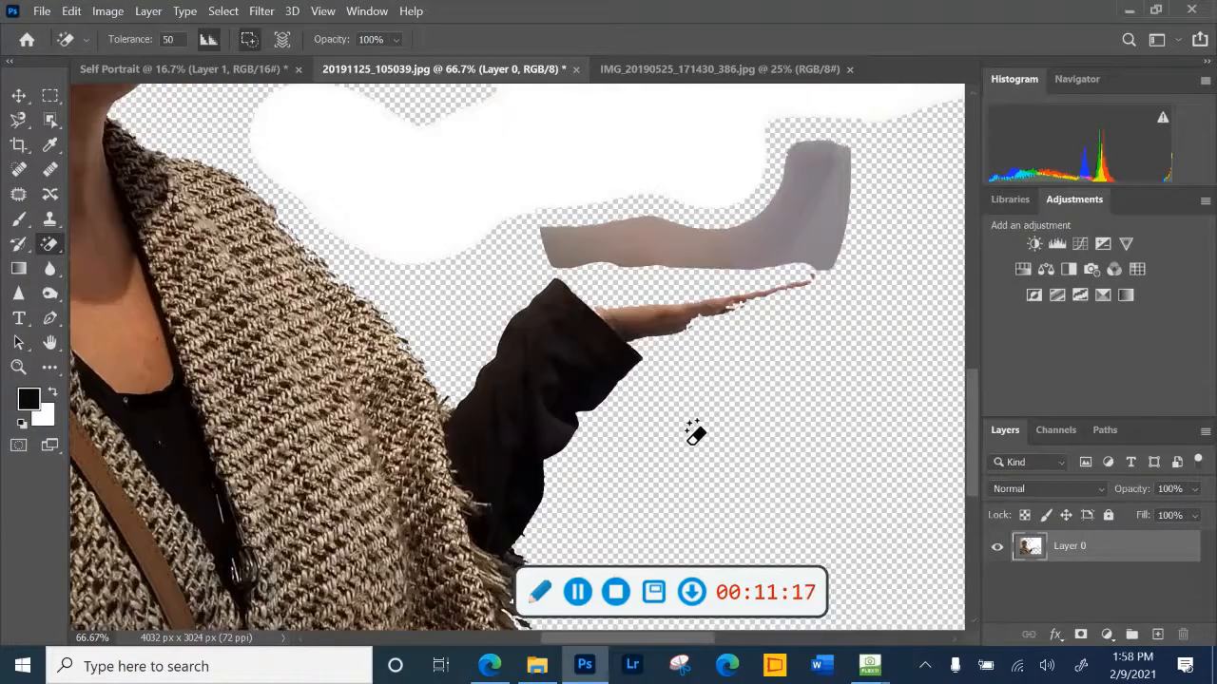
scroll(695, 432, up, 9)
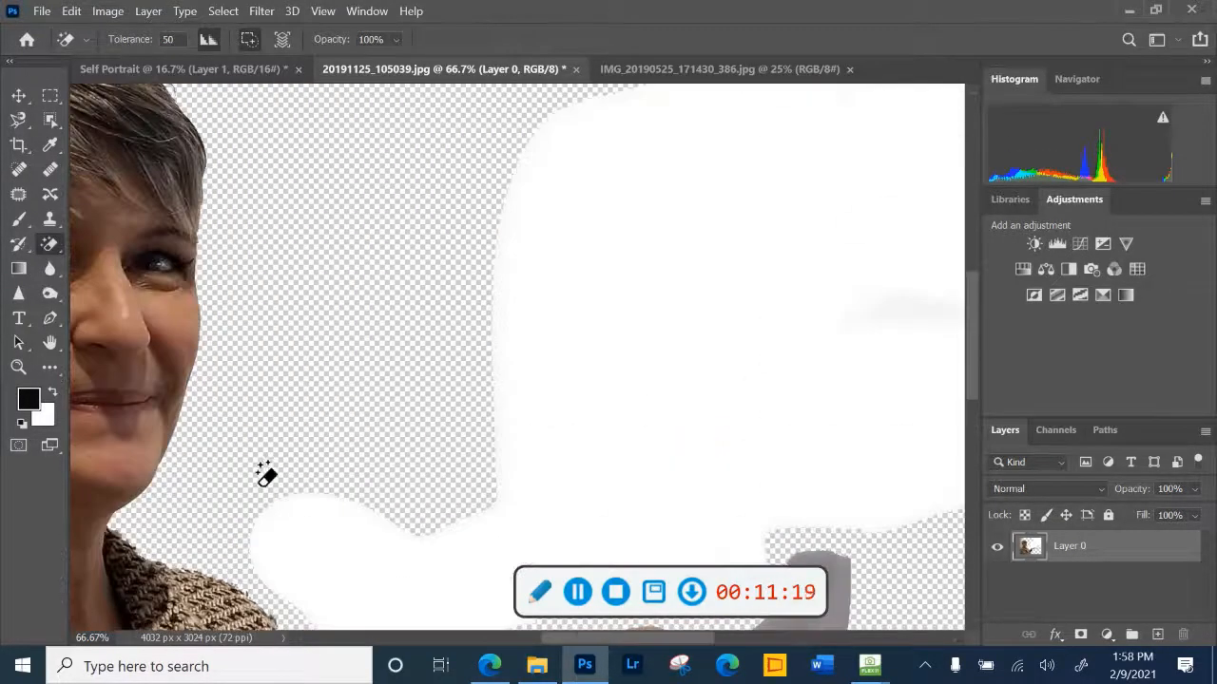
drag(599, 641, 492, 477)
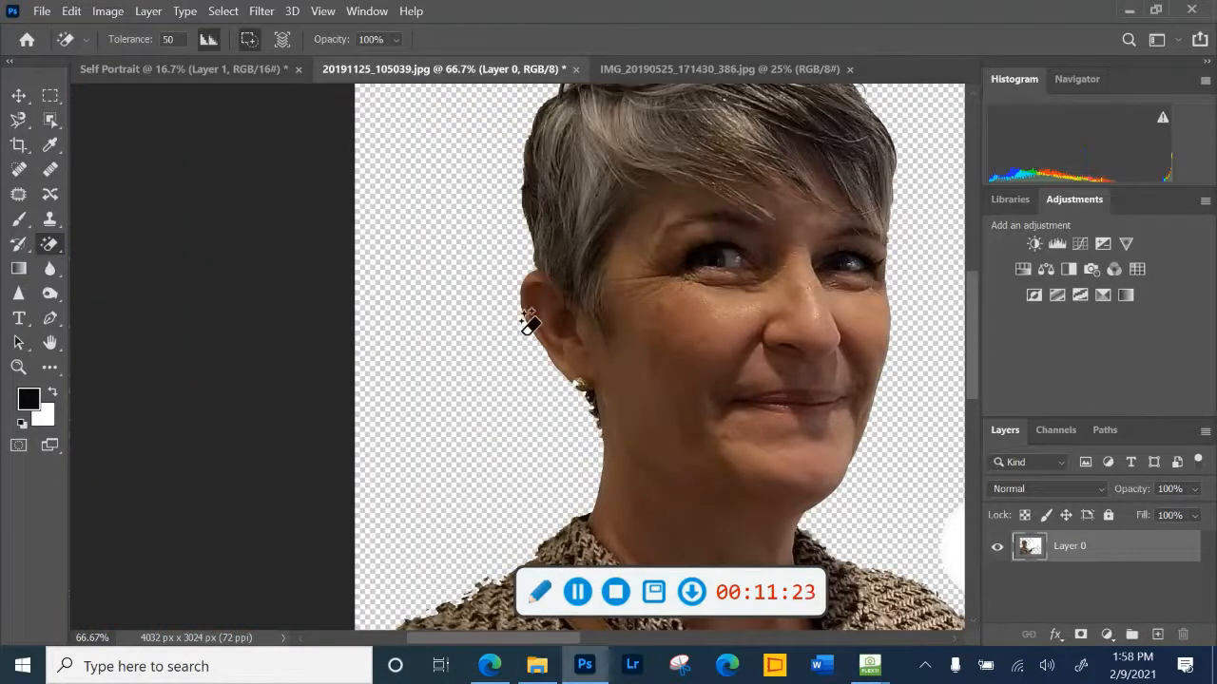
scroll(453, 257, up, 3)
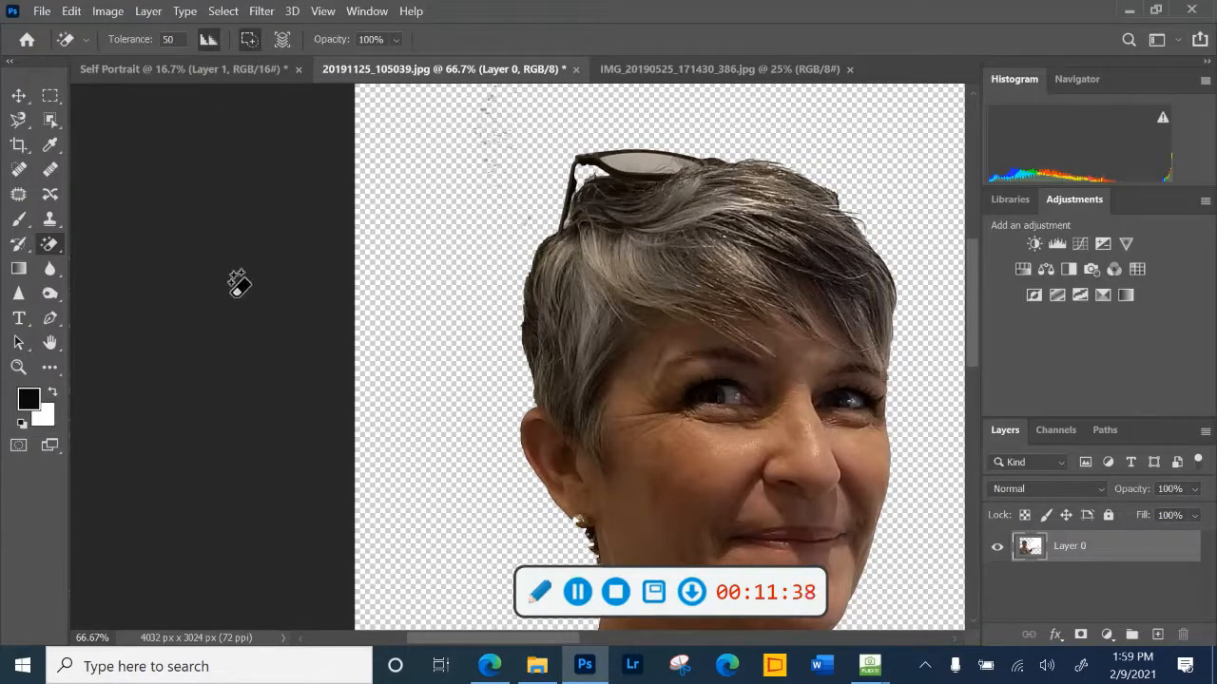
key(ctrl+minus)
key(ctrl+minus)
key(ctrl+minus)
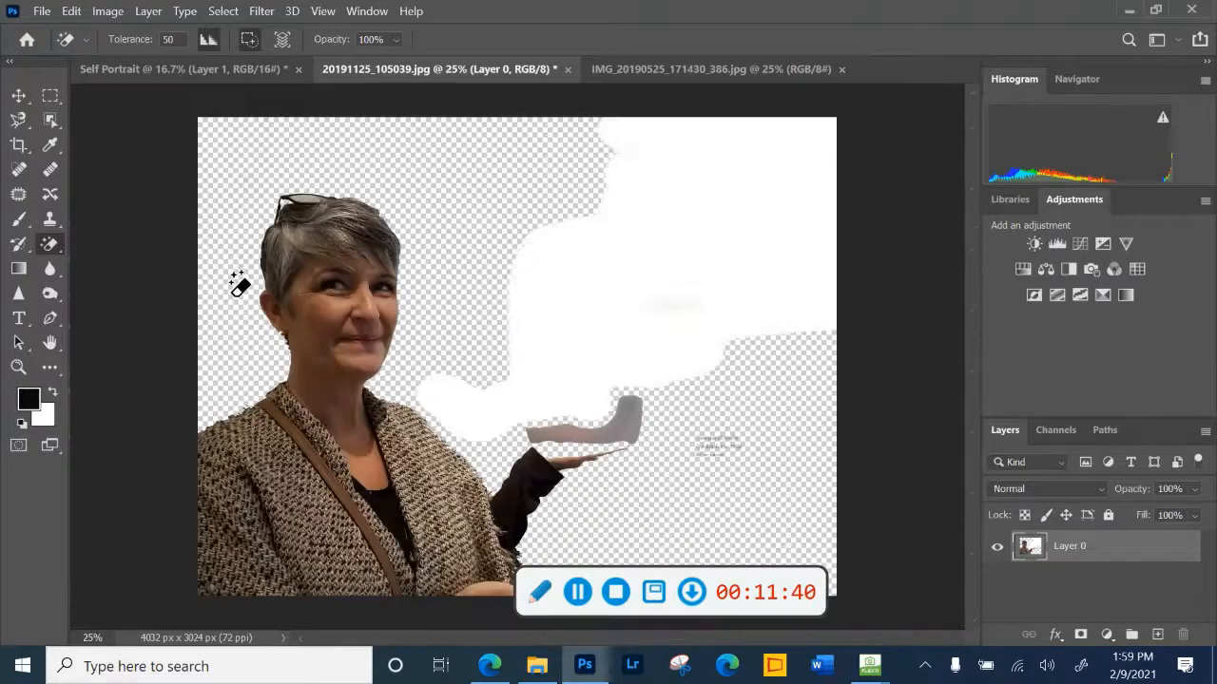
click(597, 293)
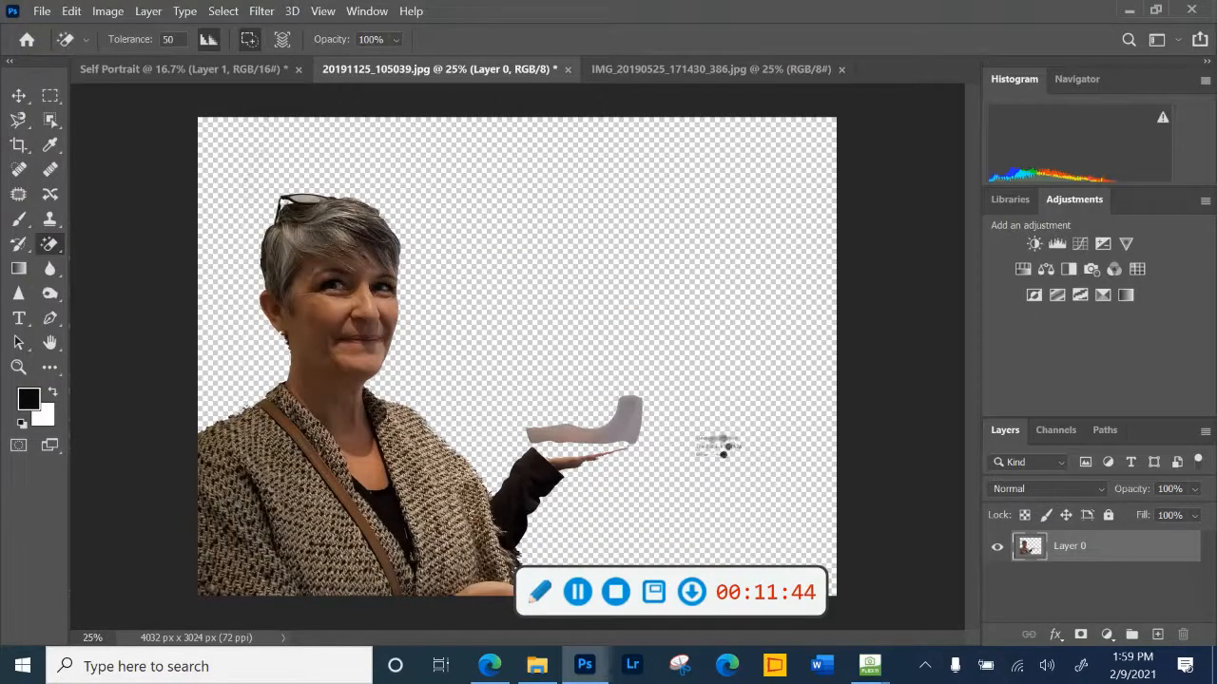
click(632, 404)
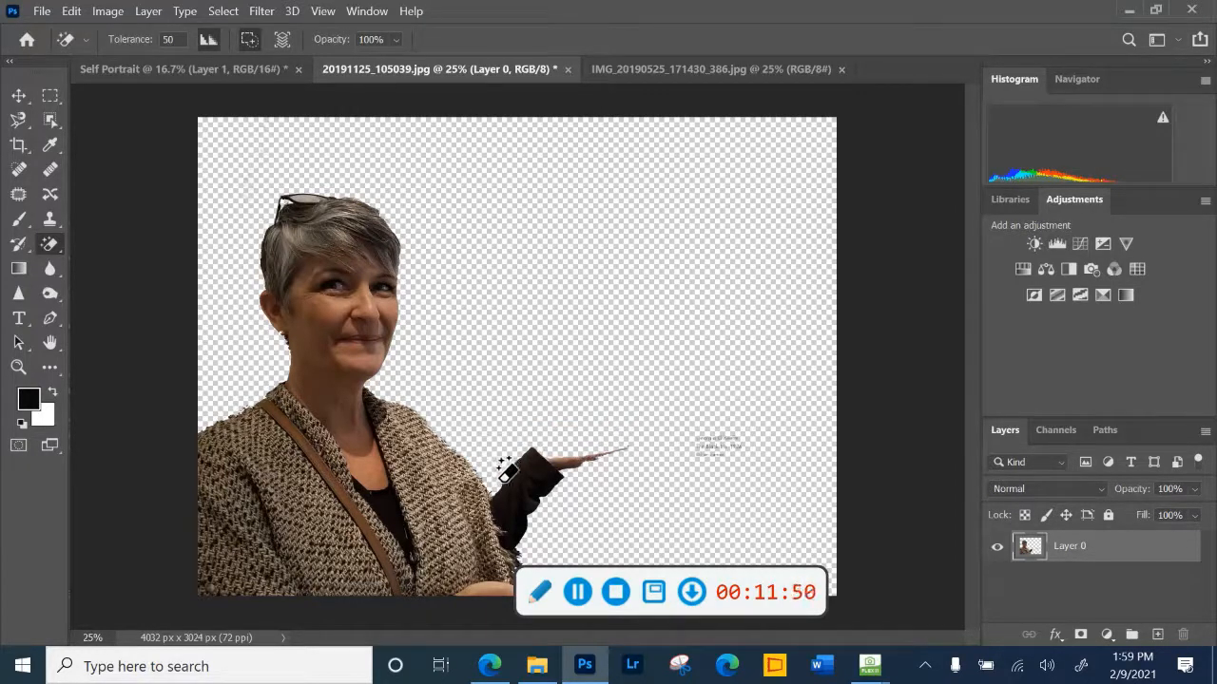
- Remove the black sleeve with the Magic Eraser, and erase the remaining hand and wall label with the regular Eraser
click(537, 480)
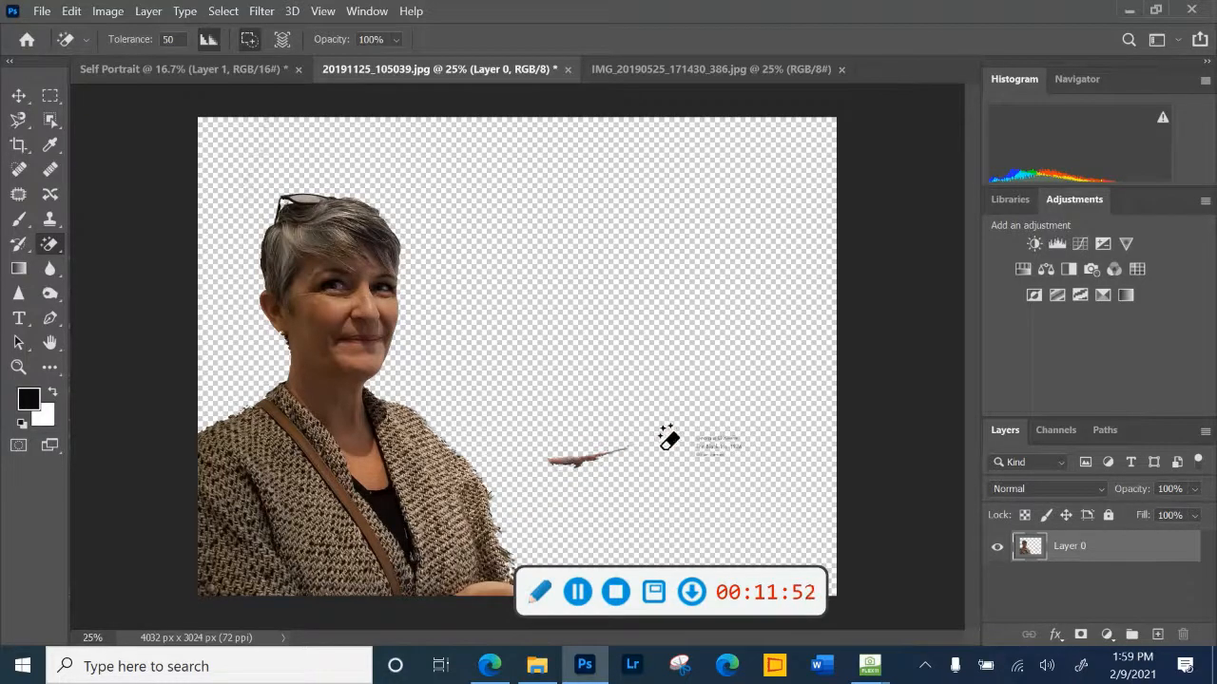
right_click(50, 243)
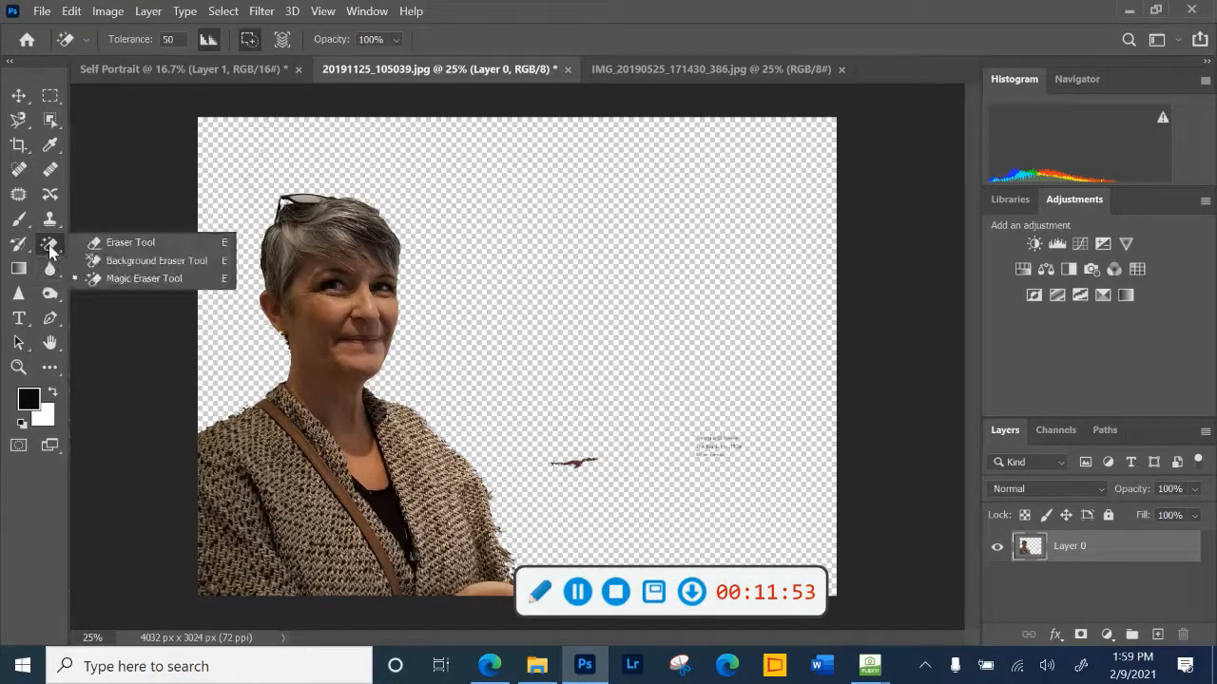
click(102, 249)
mouse_move(571, 443)
mouse_down()
mouse_move(682, 438)
mouse_move(728, 448)
mouse_up()
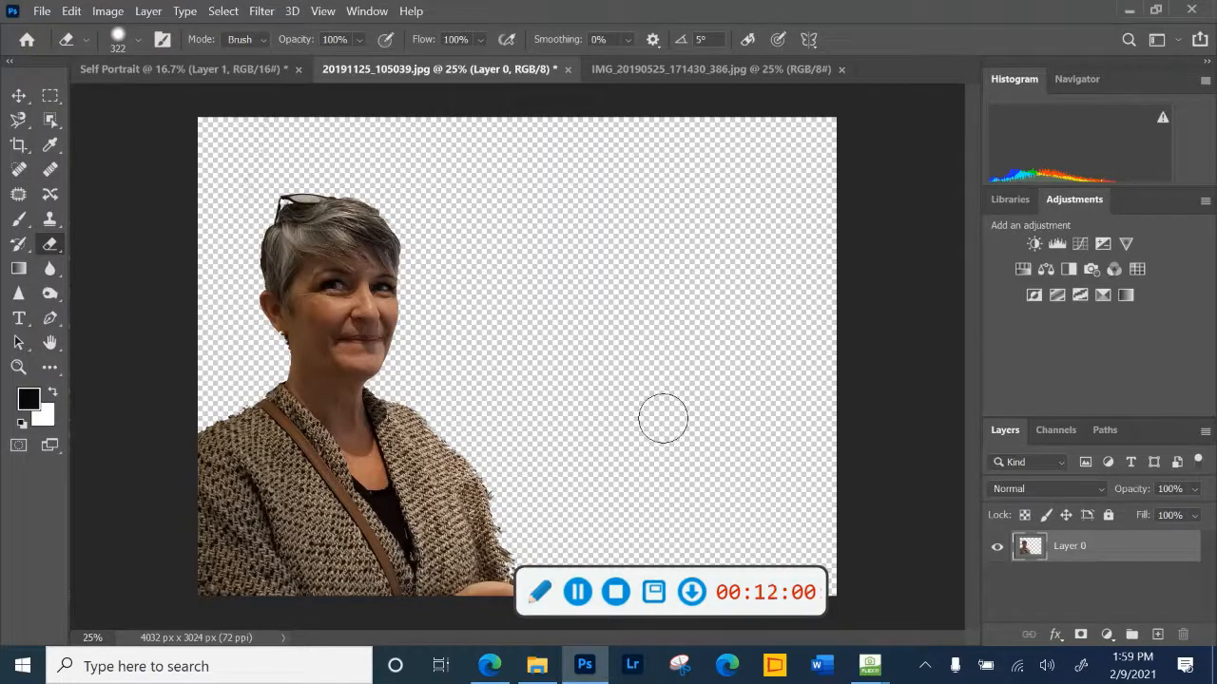
- Crop the cutout image to about 2096 x 3024 px, trimming the empty area beside the woman's extended arm side
click(17, 146)
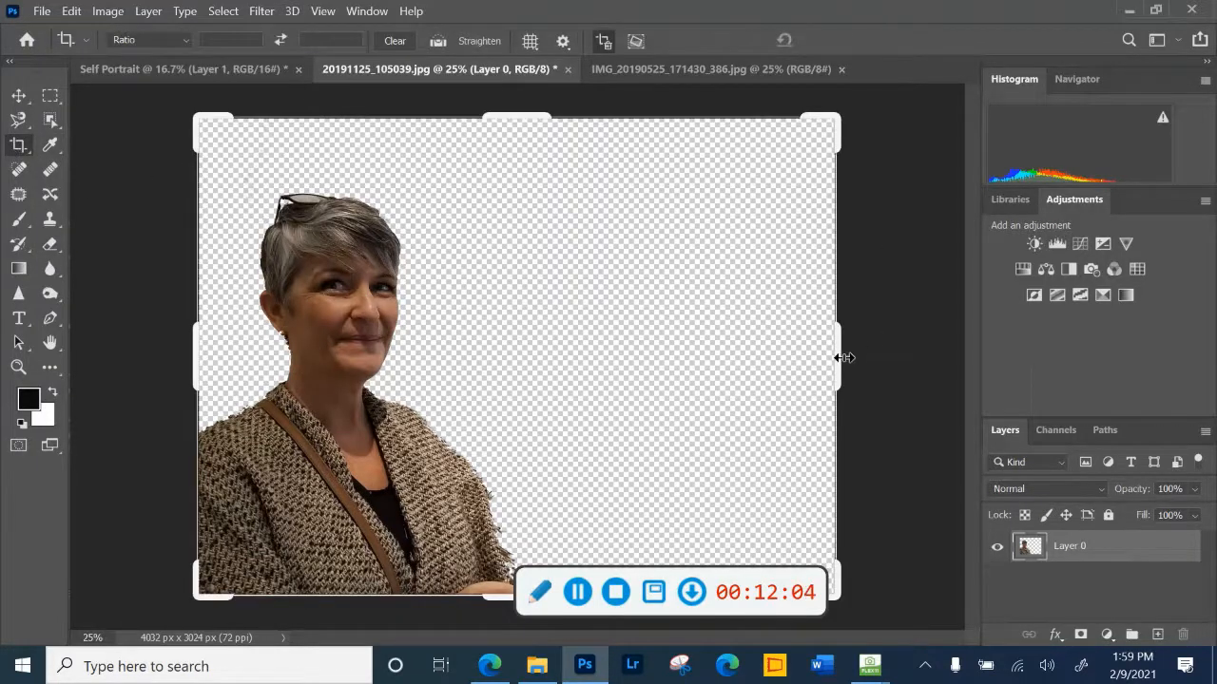
drag(844, 357, 690, 381)
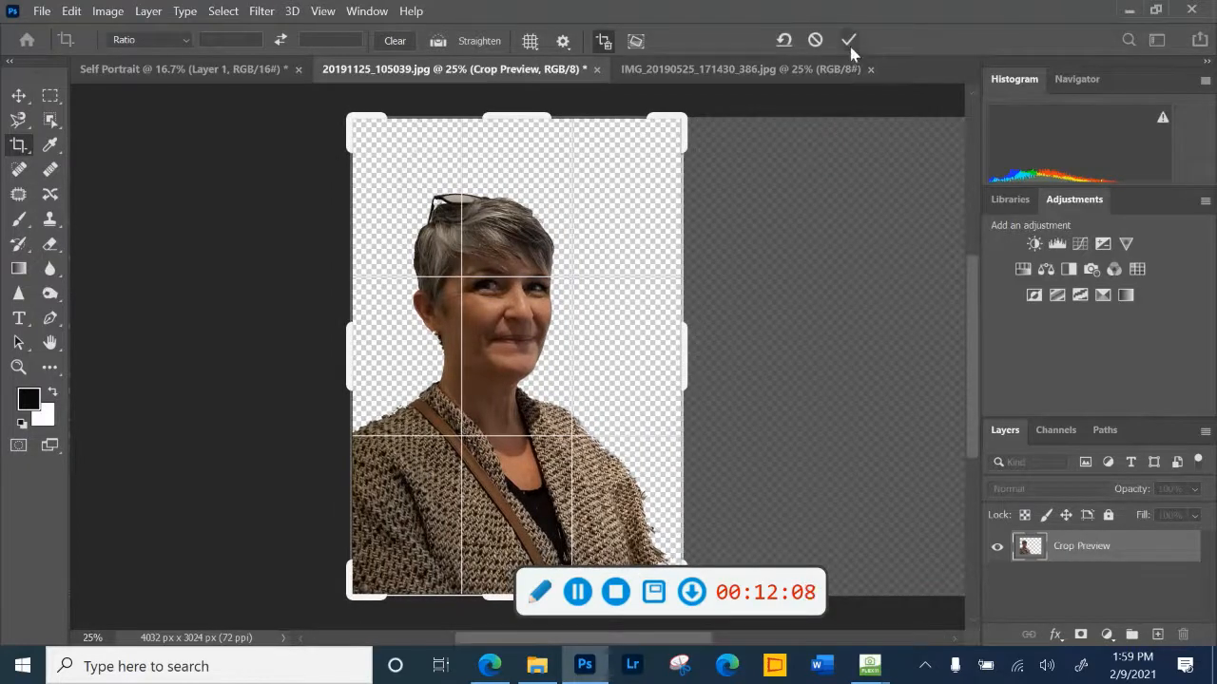
click(849, 41)
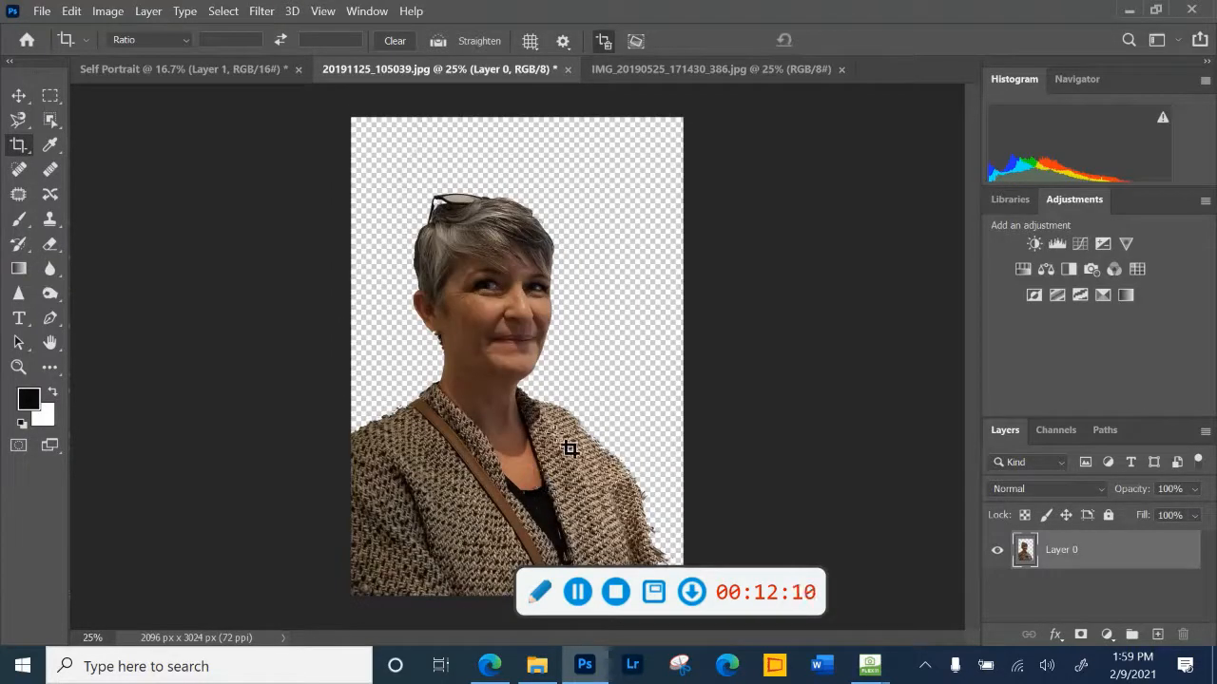
- Activate the Move tool and undock the woman's cutout image into a floating window over the Self Portrait document
click(145, 71)
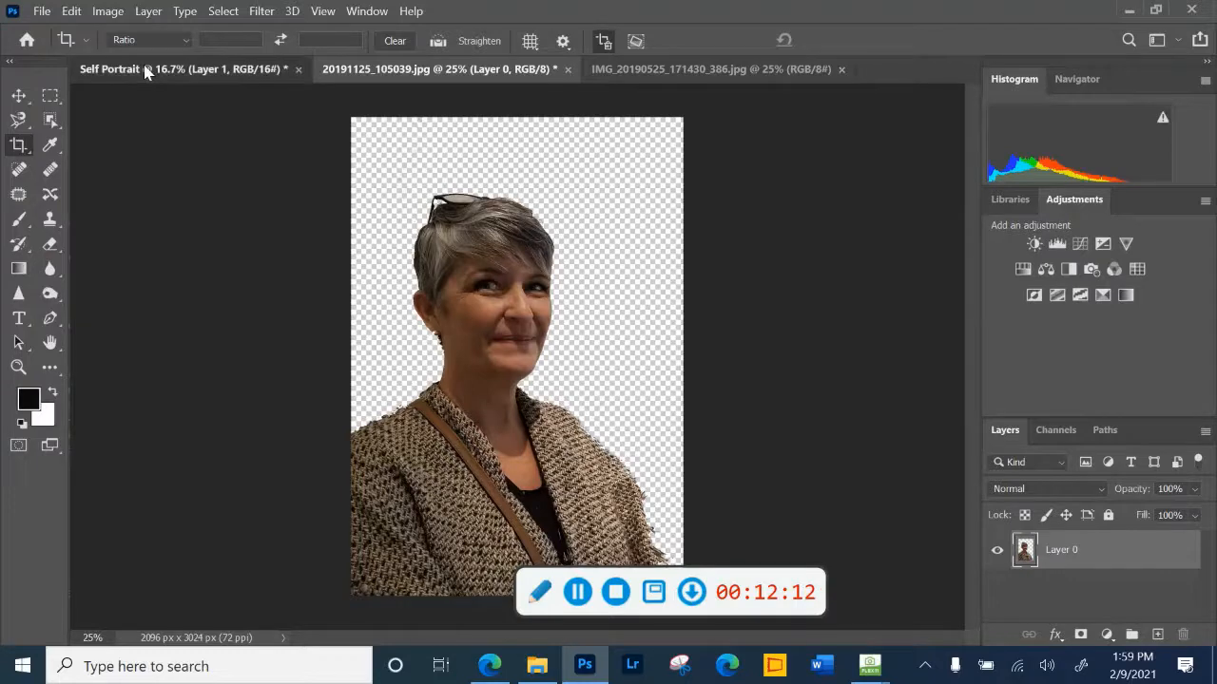
click(18, 97)
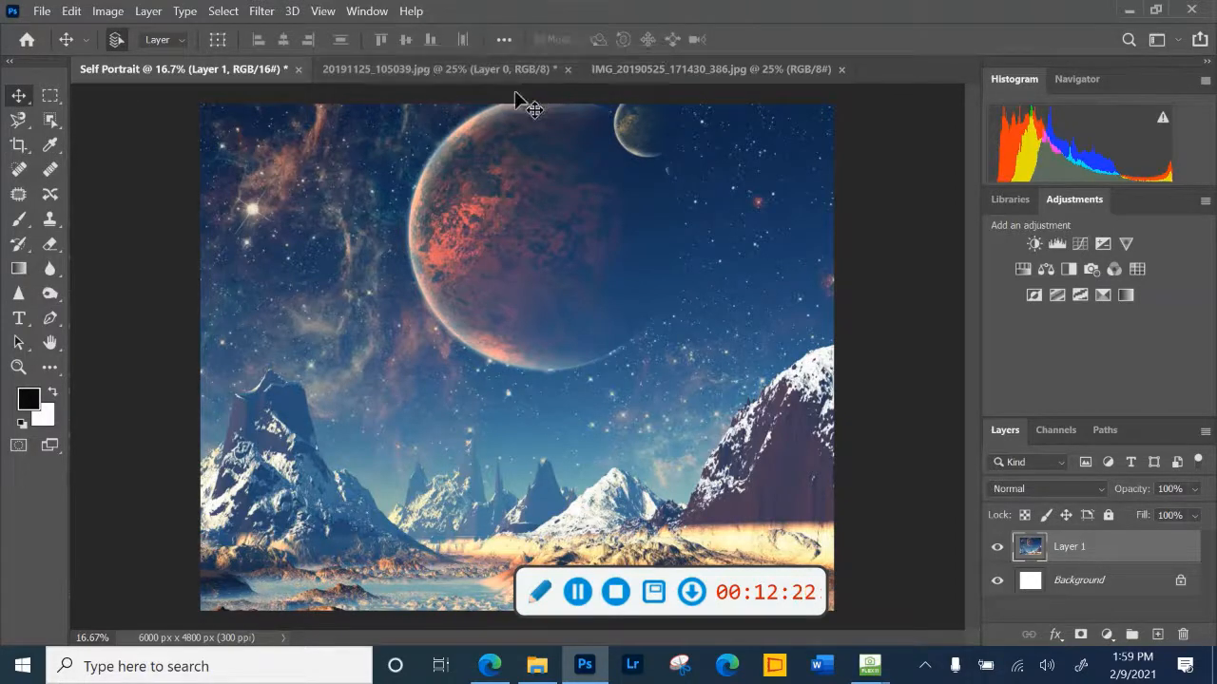
click(673, 76)
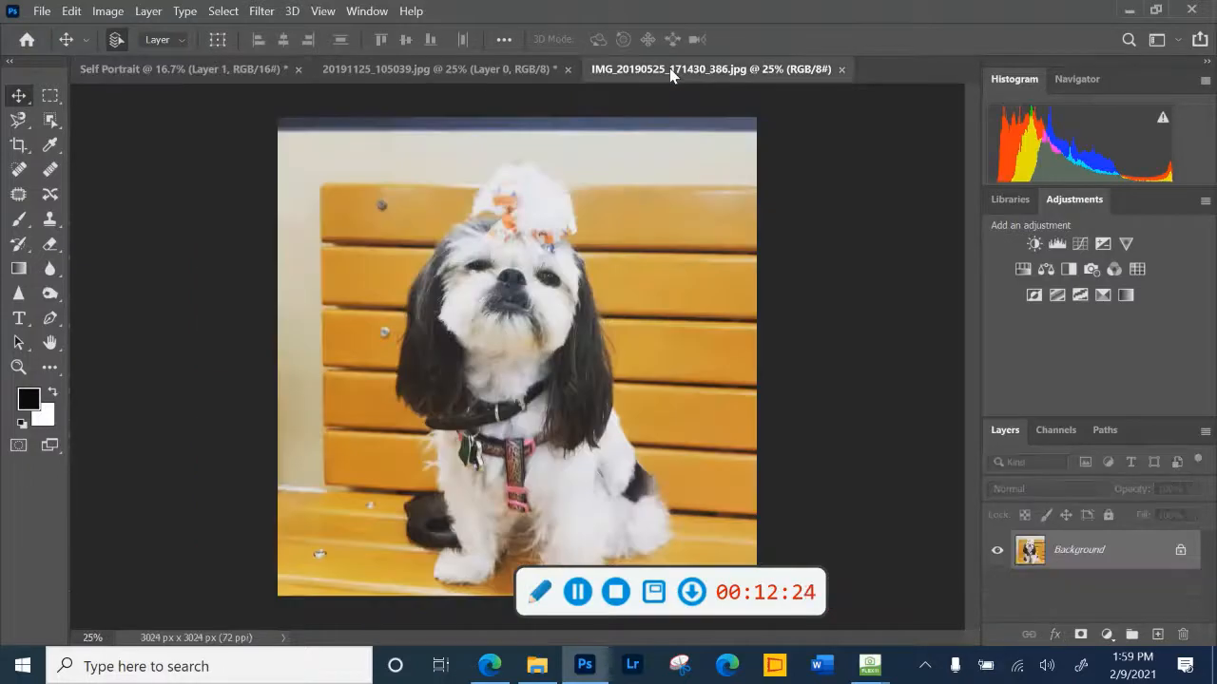
click(401, 78)
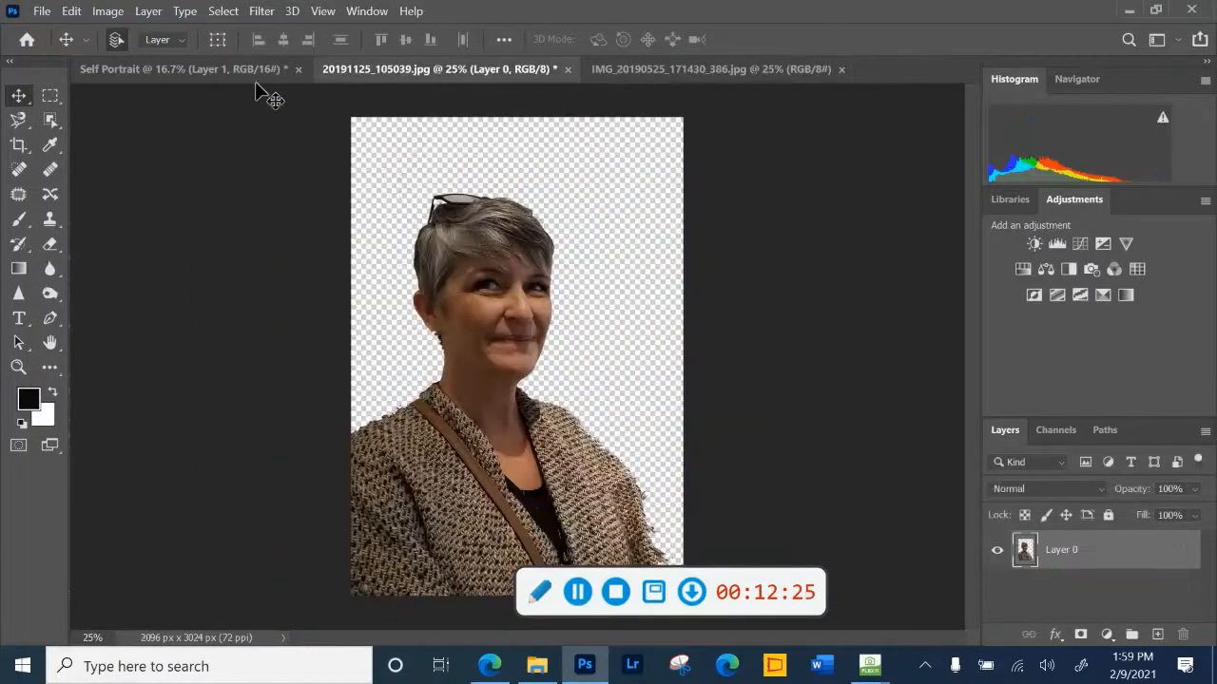
click(207, 84)
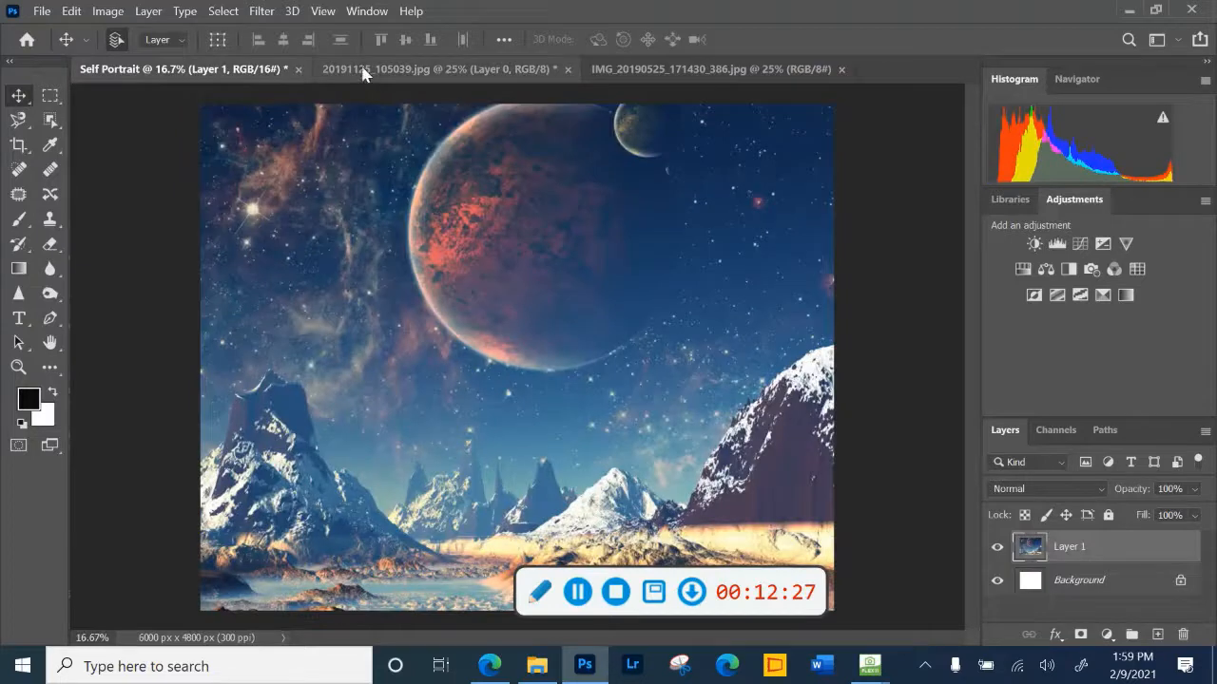
drag(362, 75, 462, 467)
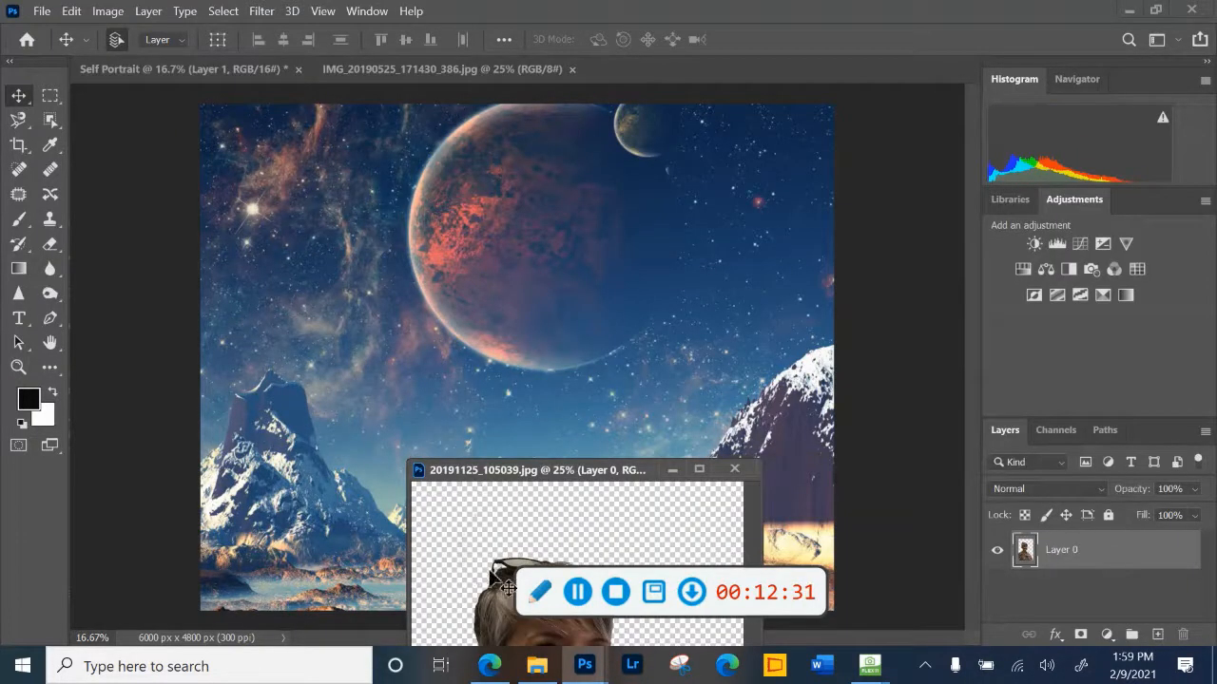
- Copy the woman's cutout into the Self Portrait document, accept the differing bit depth, and minimize the floating cutout window
drag(490, 570, 399, 347)
drag(472, 556, 352, 350)
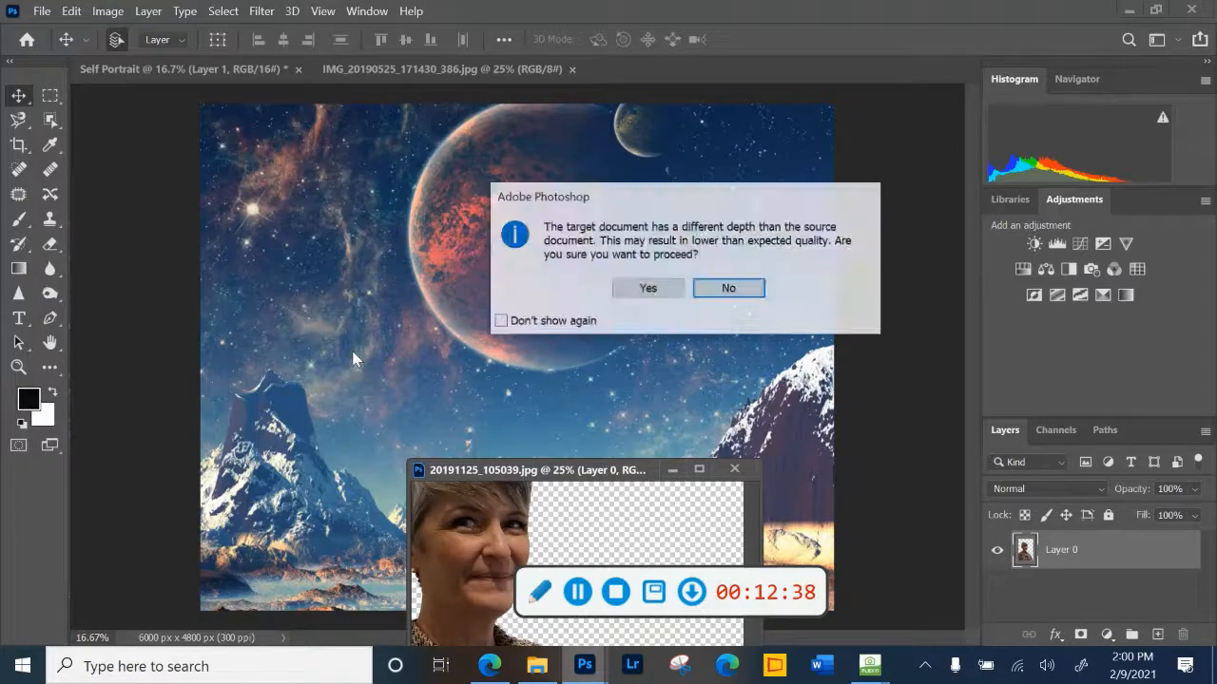
click(647, 288)
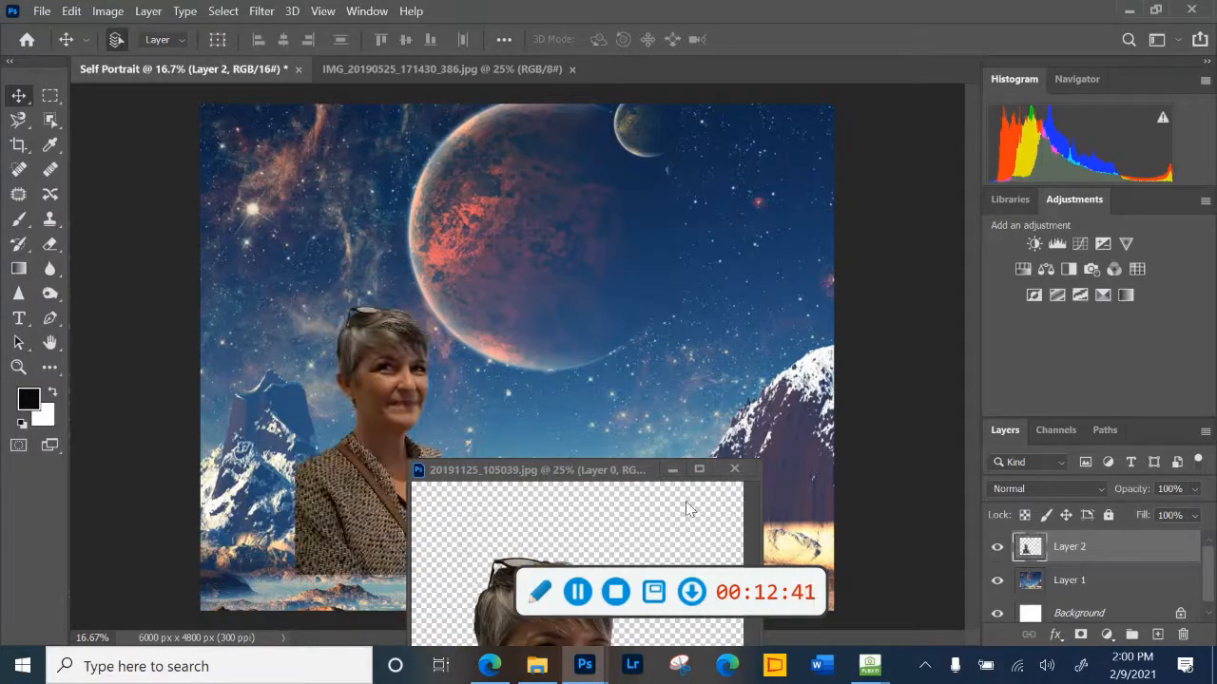
click(674, 471)
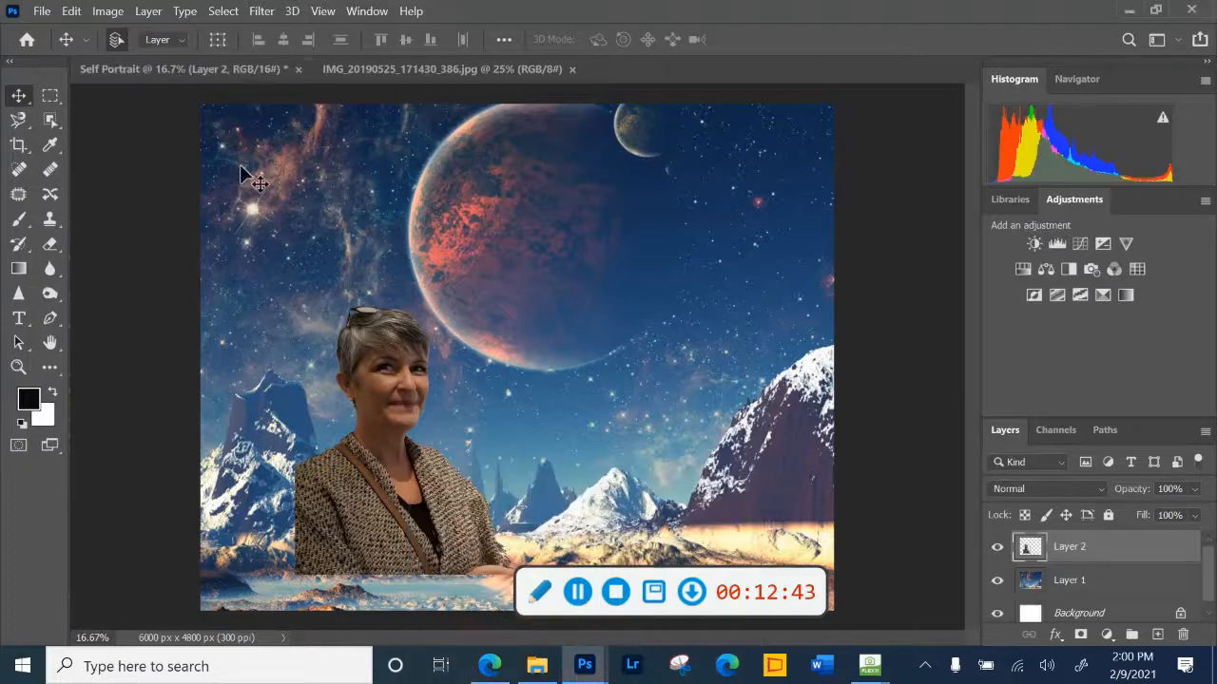
- Scale the woman's layer to about 167.3% and position her along the left side of the canvas, reaching its bottom edge
click(74, 11)
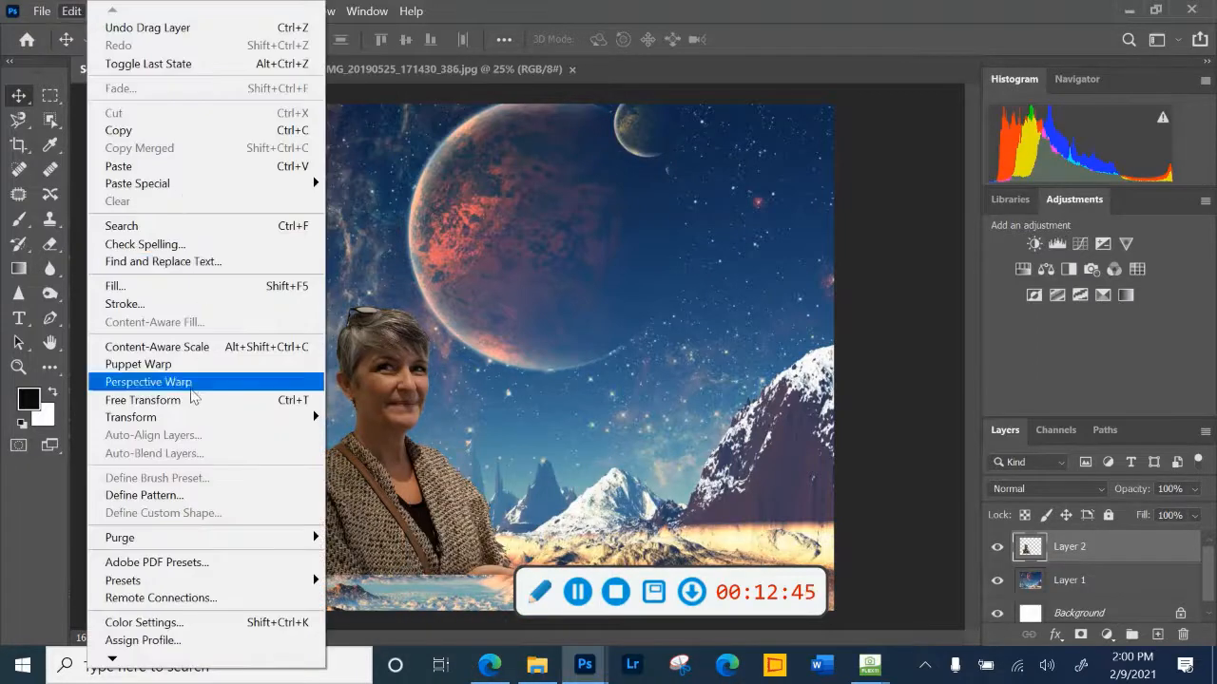
mouse_move(187, 417)
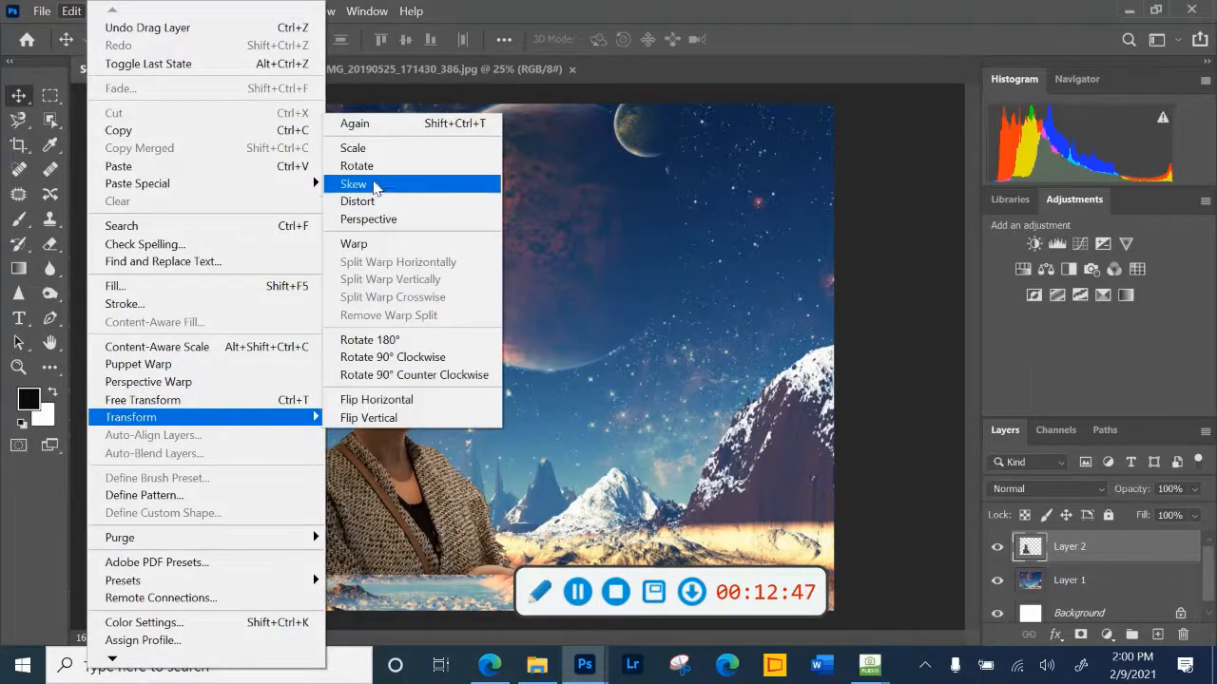
click(356, 147)
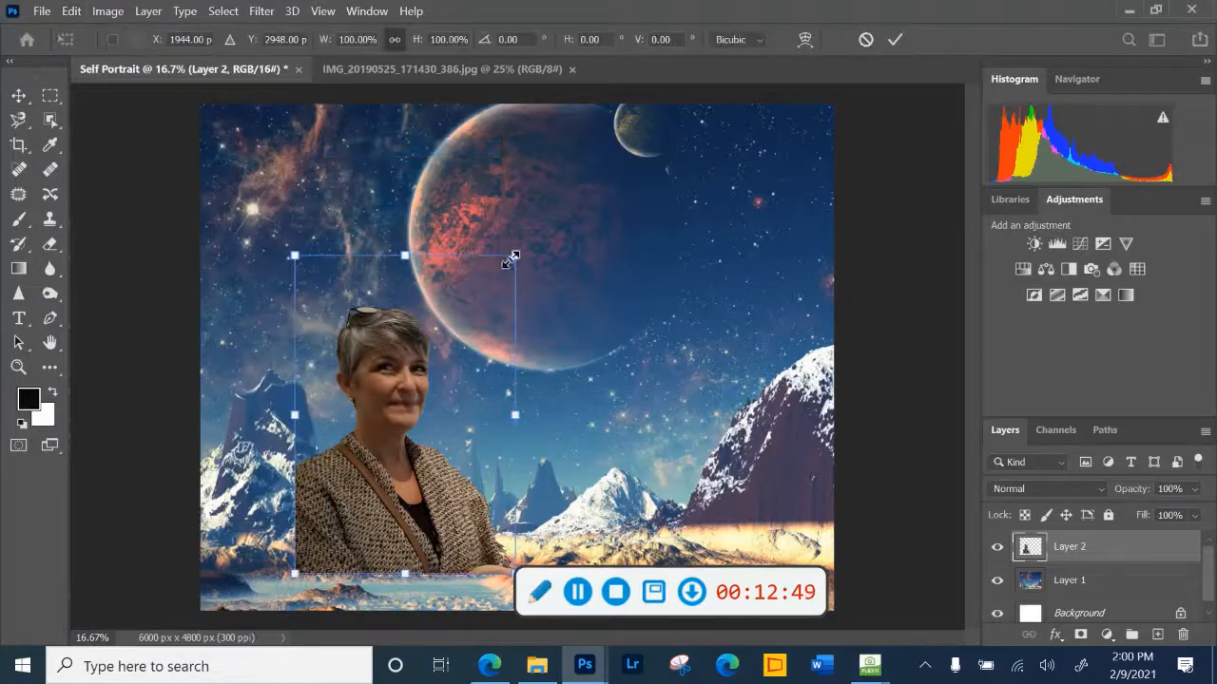
drag(511, 259, 594, 142)
drag(440, 318, 313, 366)
drag(481, 197, 550, 93)
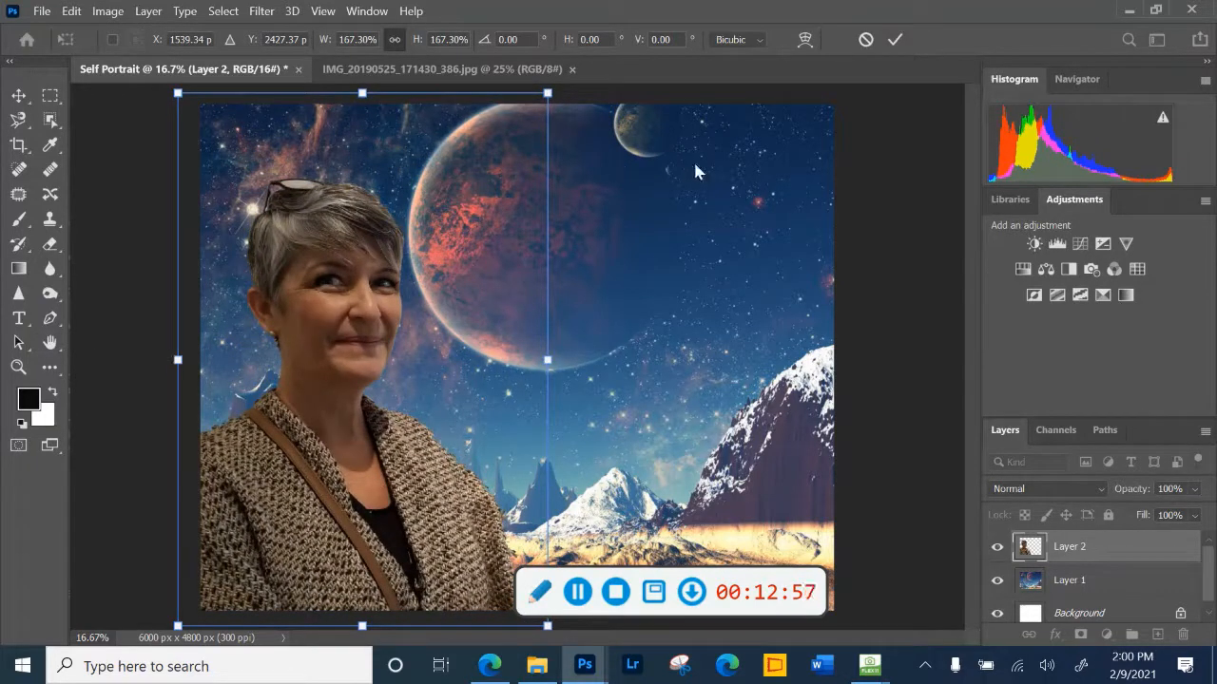
click(894, 42)
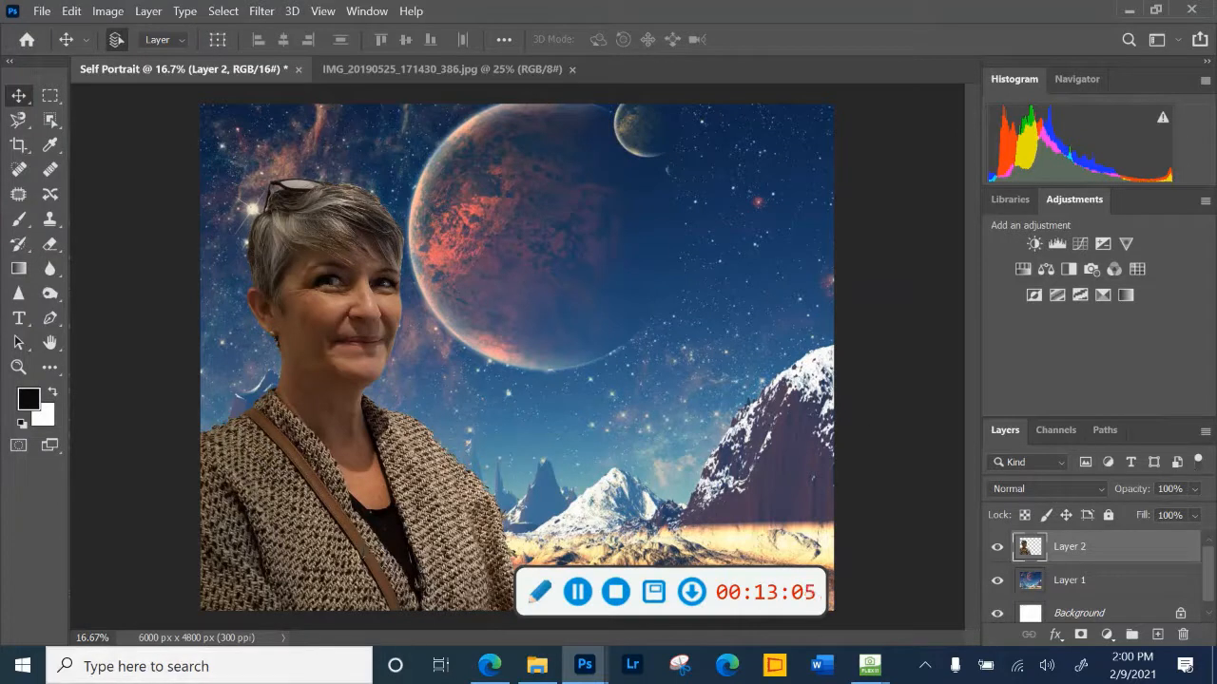
- Try the woman's layer at 50% opacity, and return it to 100%
click(1194, 490)
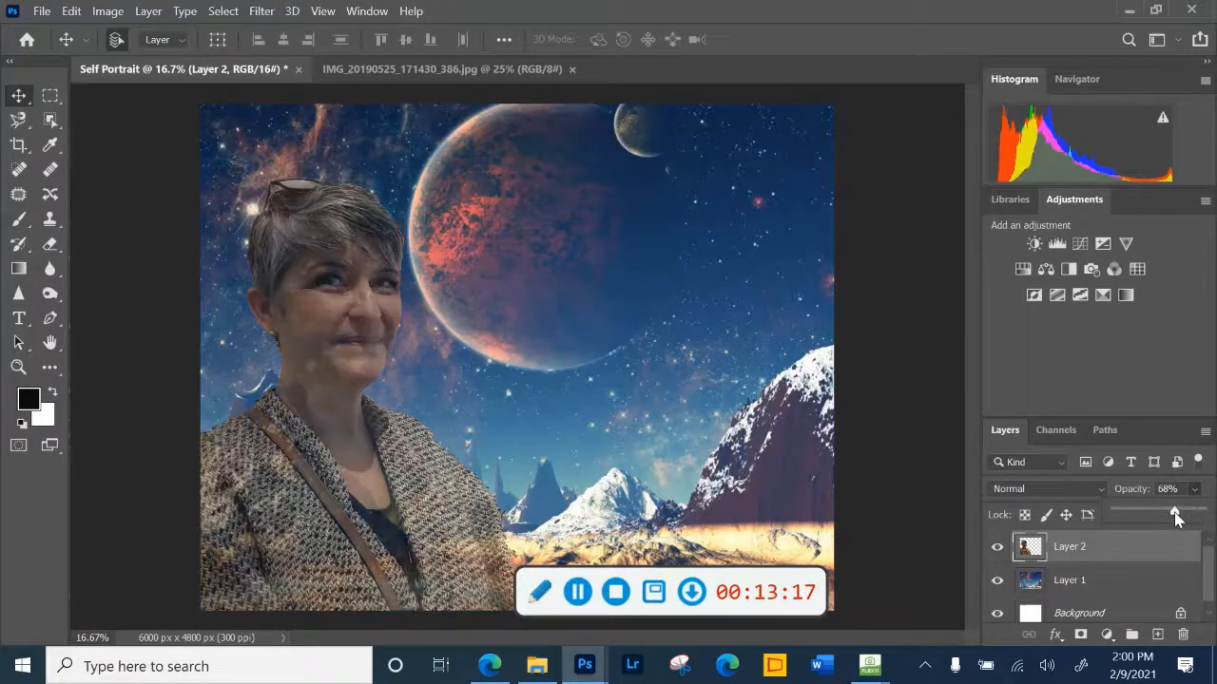
drag(1160, 512, 1158, 511)
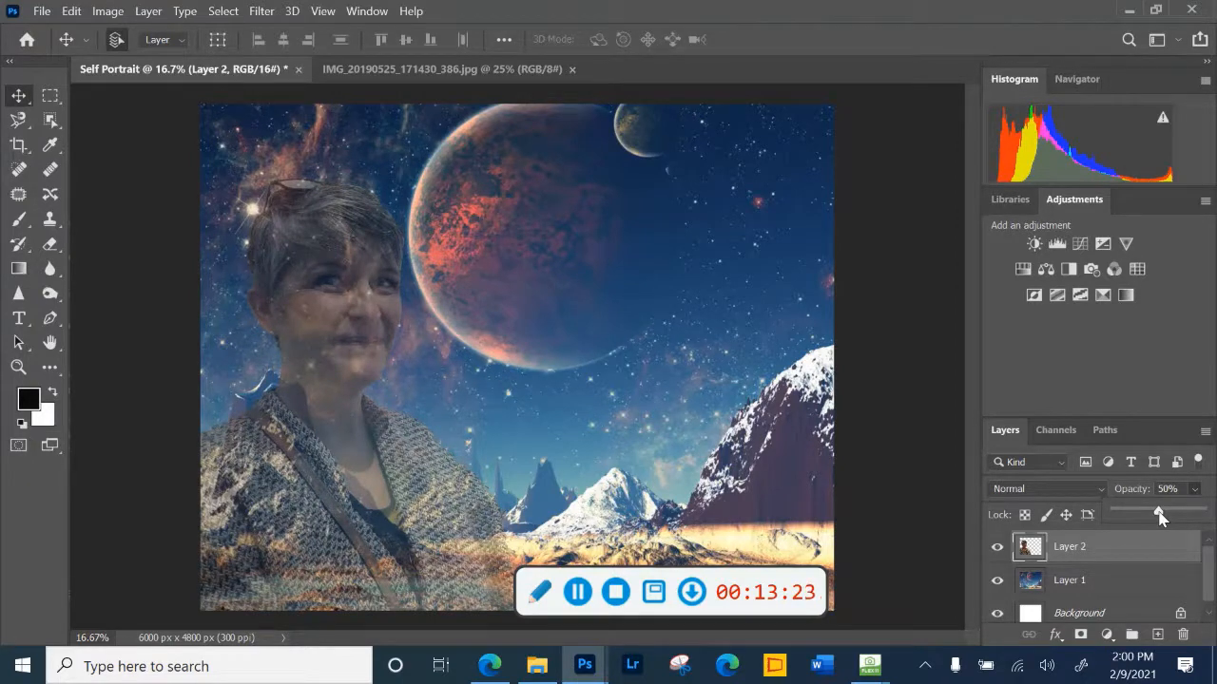
drag(1157, 515, 1213, 513)
drag(1140, 514, 1213, 514)
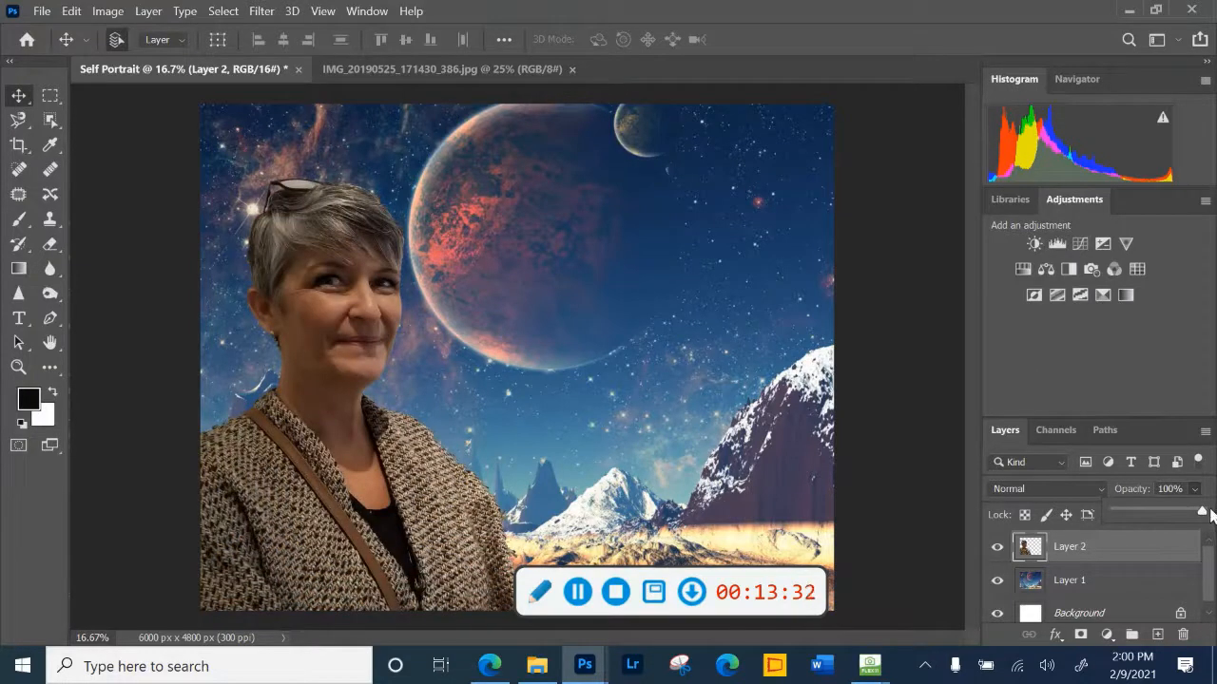
- Select the dog in IMG_20190525_171430_386.jpg by tracing its outline with the Magnetic Lasso, and accept the selection in Select and Mask
click(367, 76)
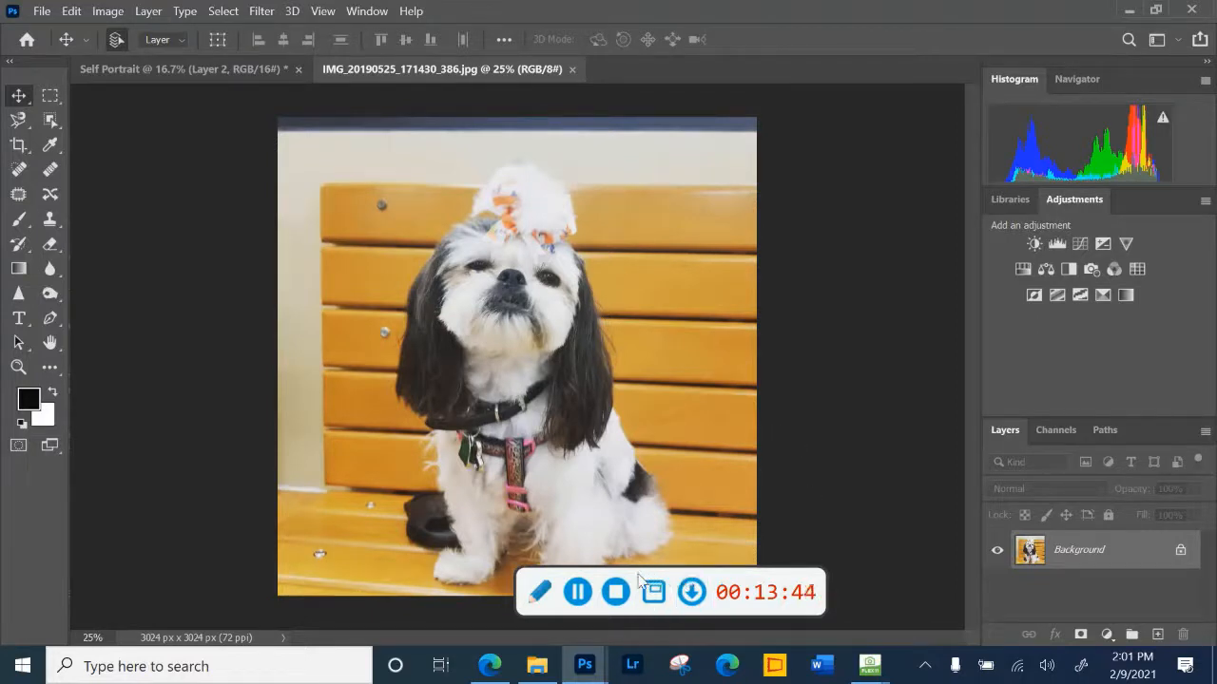
drag(639, 579, 803, 591)
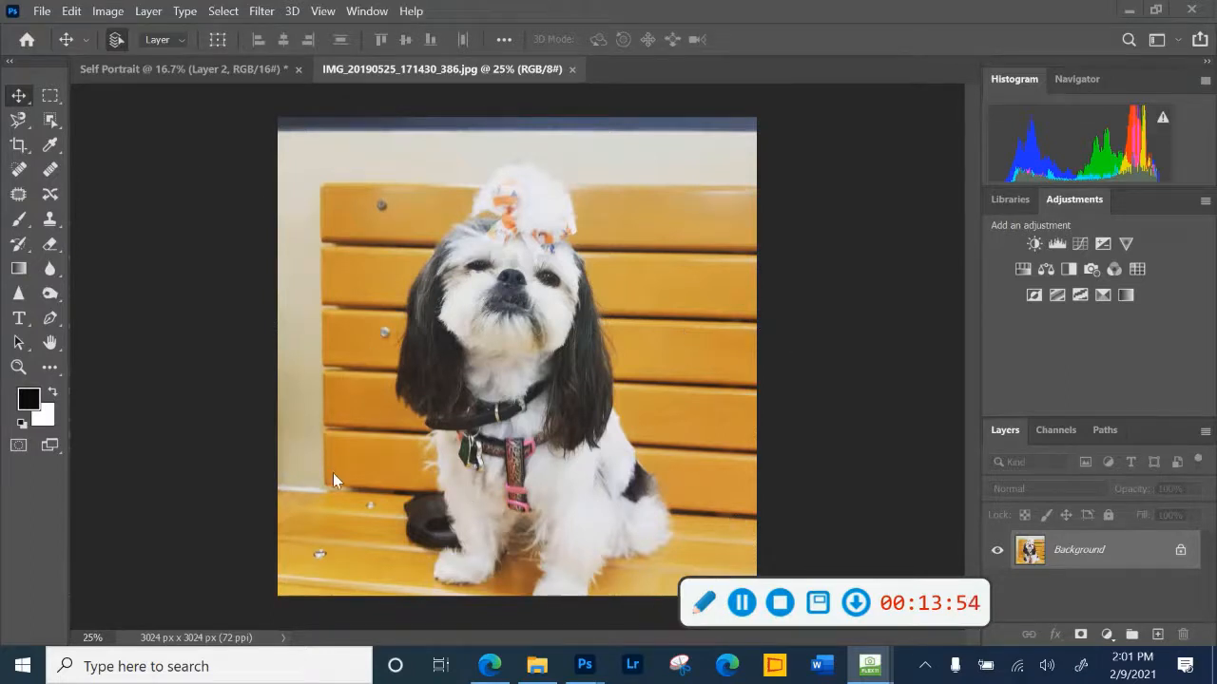
click(23, 126)
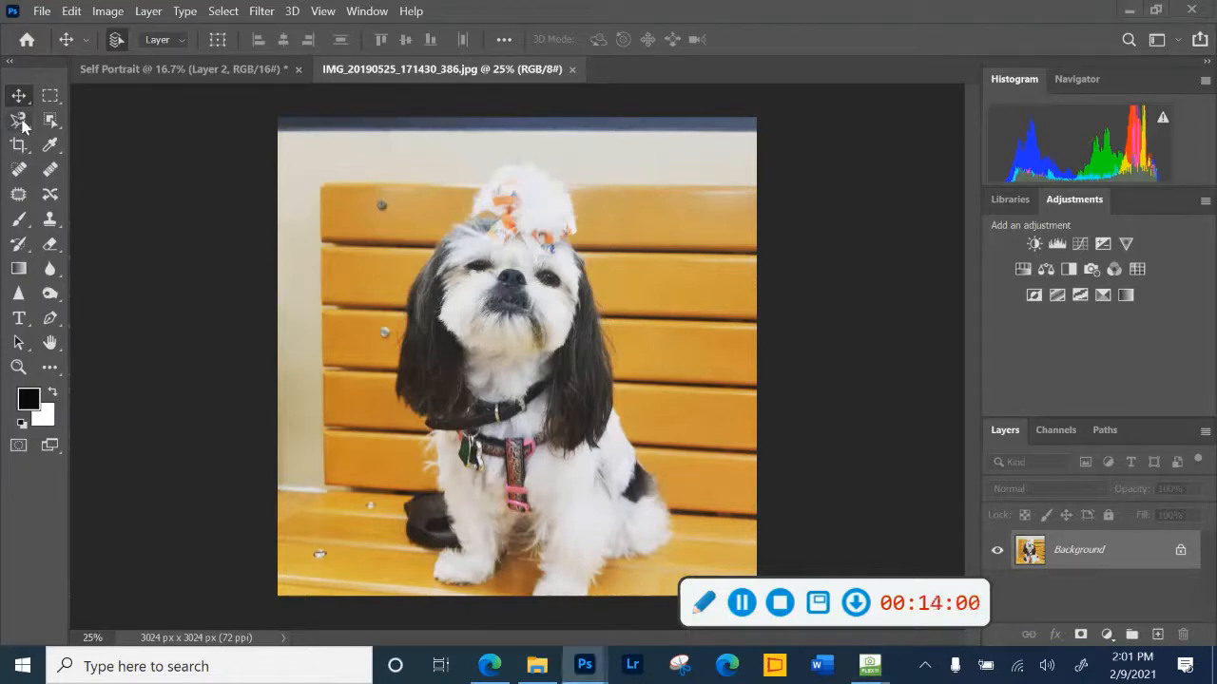
click(23, 126)
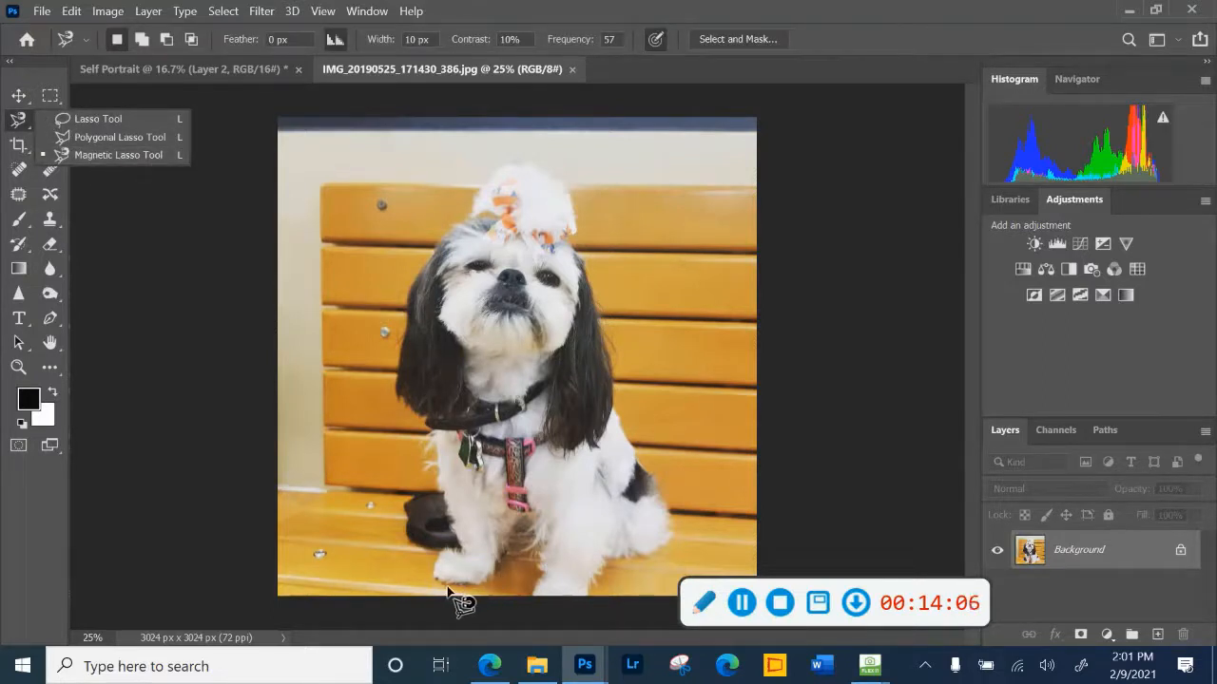
click(453, 590)
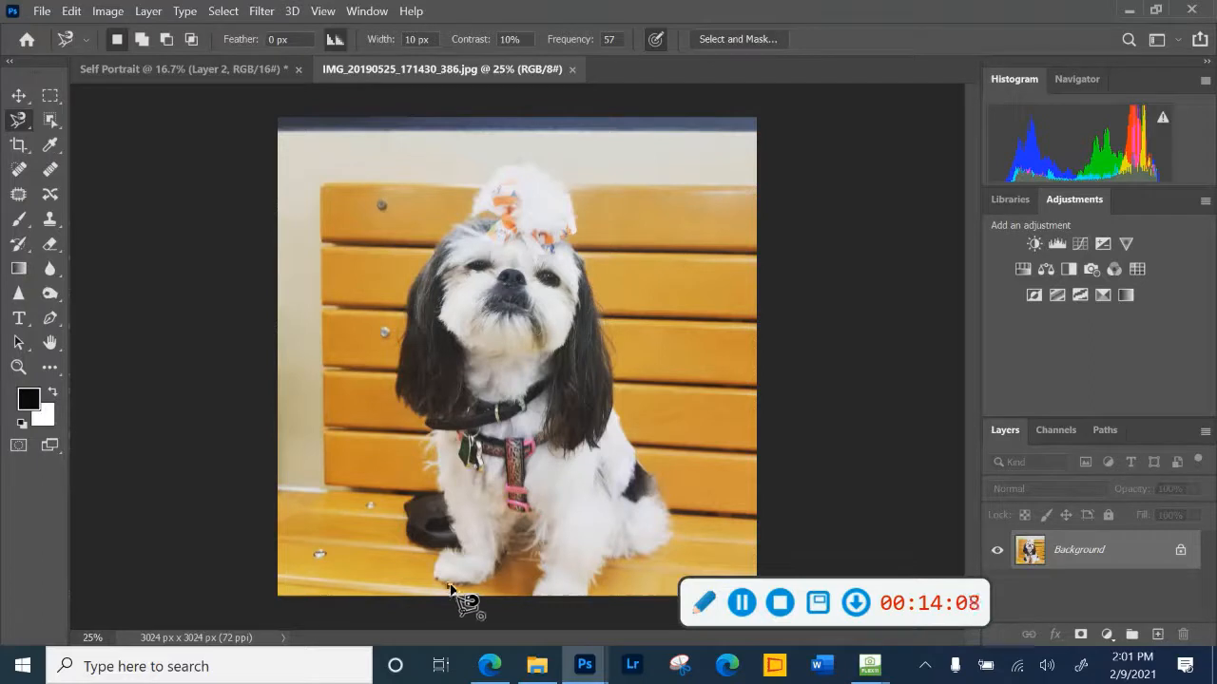
click(434, 559)
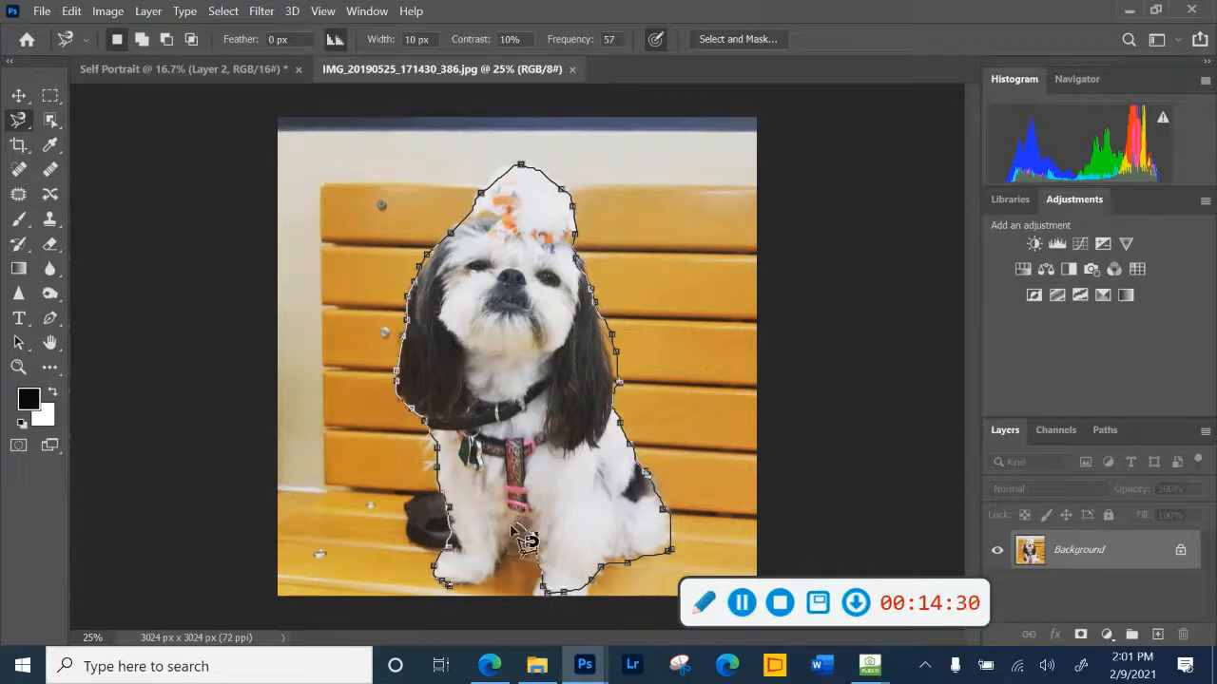
click(451, 588)
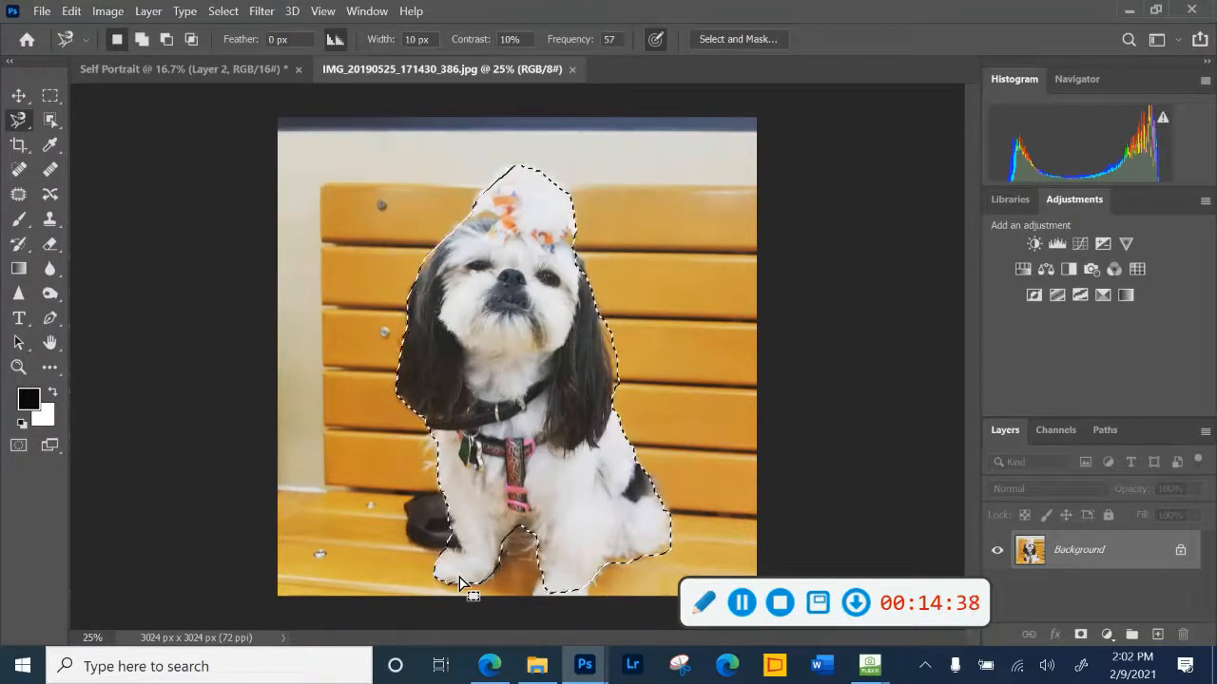
click(724, 42)
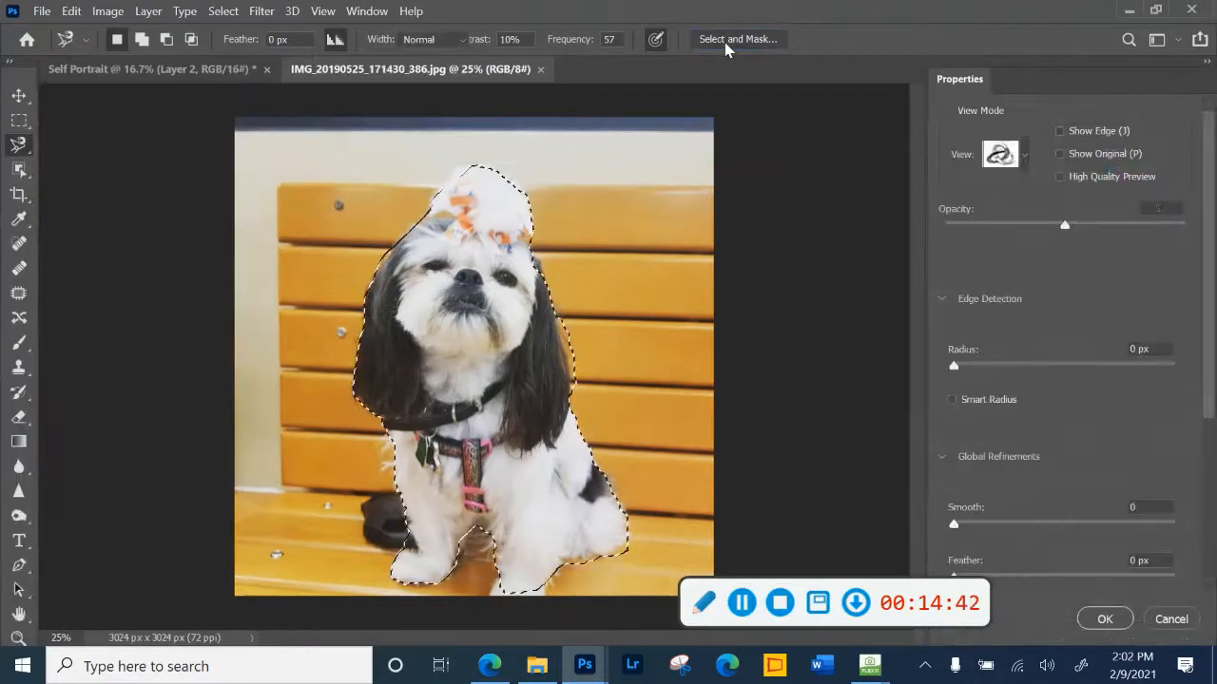
click(1090, 626)
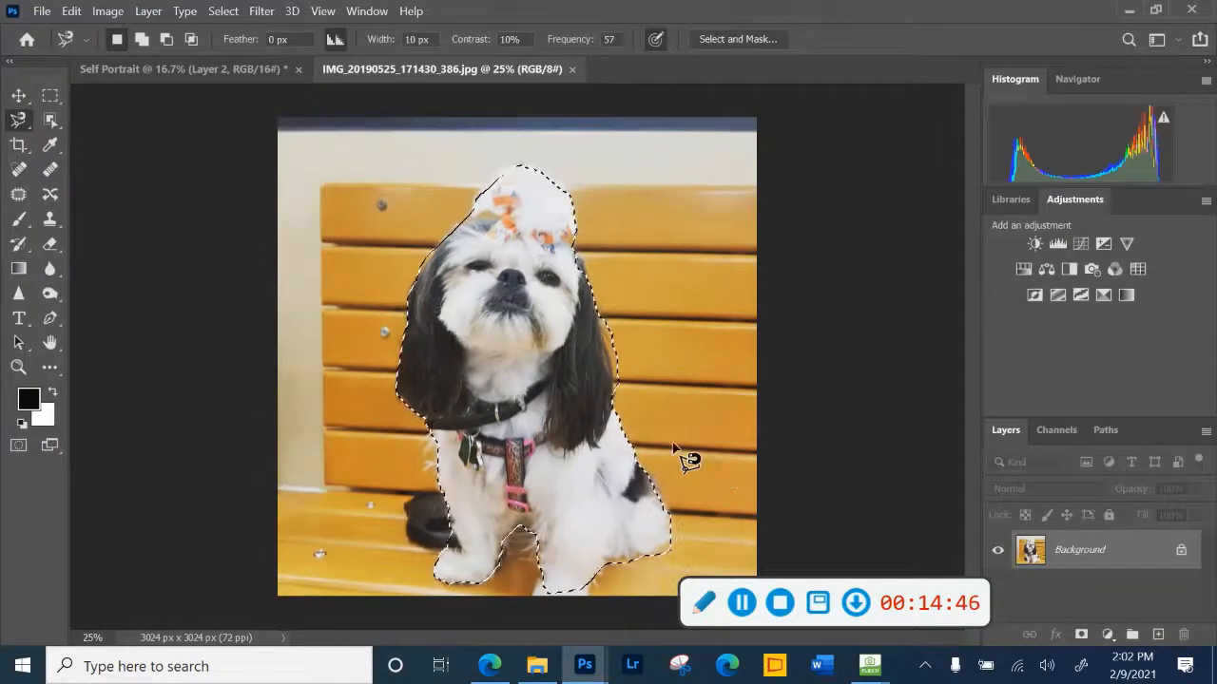
- Float the dog photo over the Self Portrait document and copy the selected dog onto the space background beside the woman
click(19, 95)
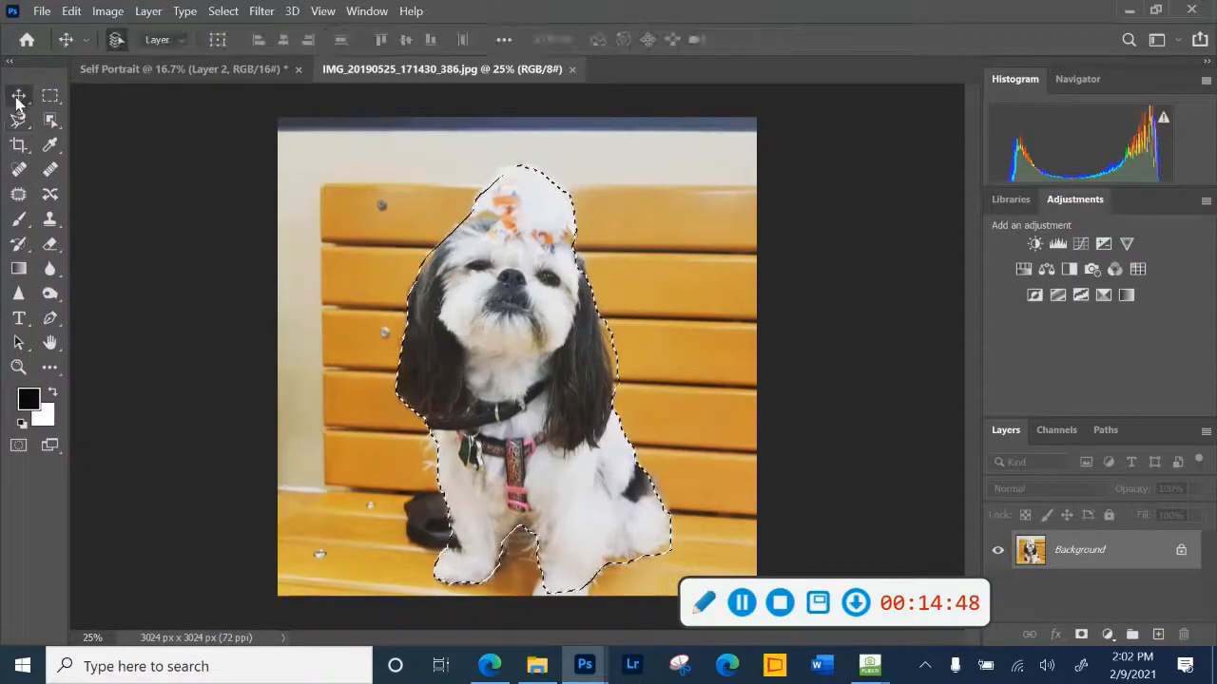
click(162, 68)
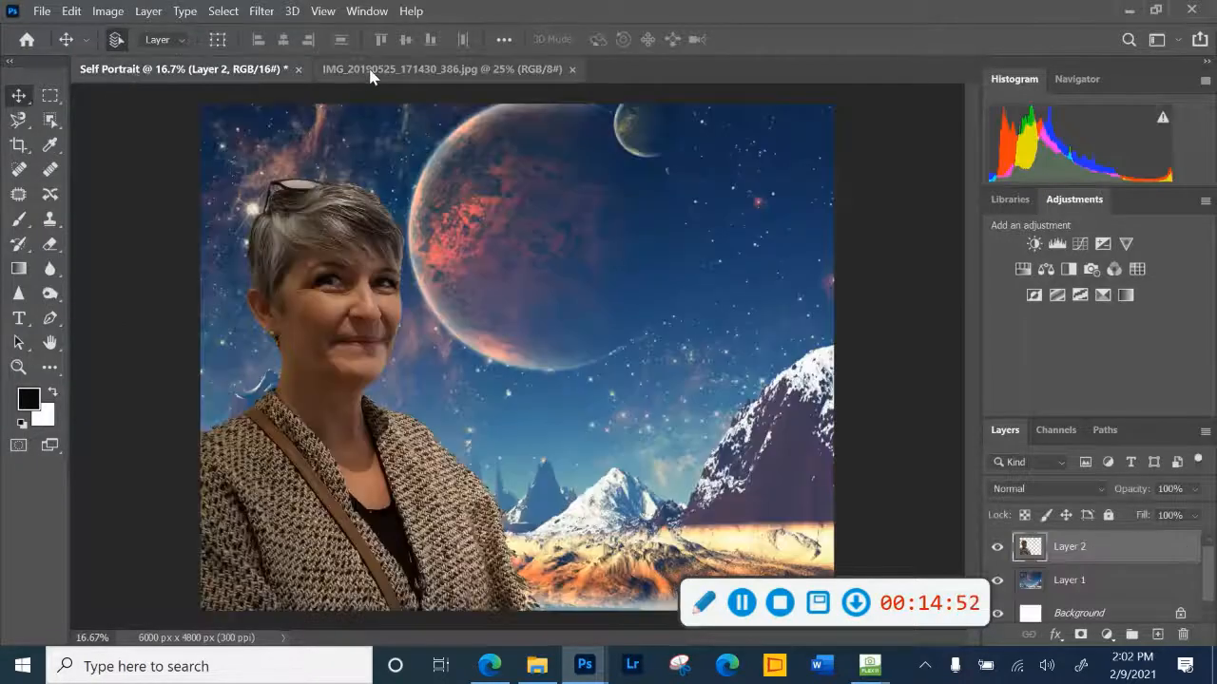
drag(399, 70, 601, 438)
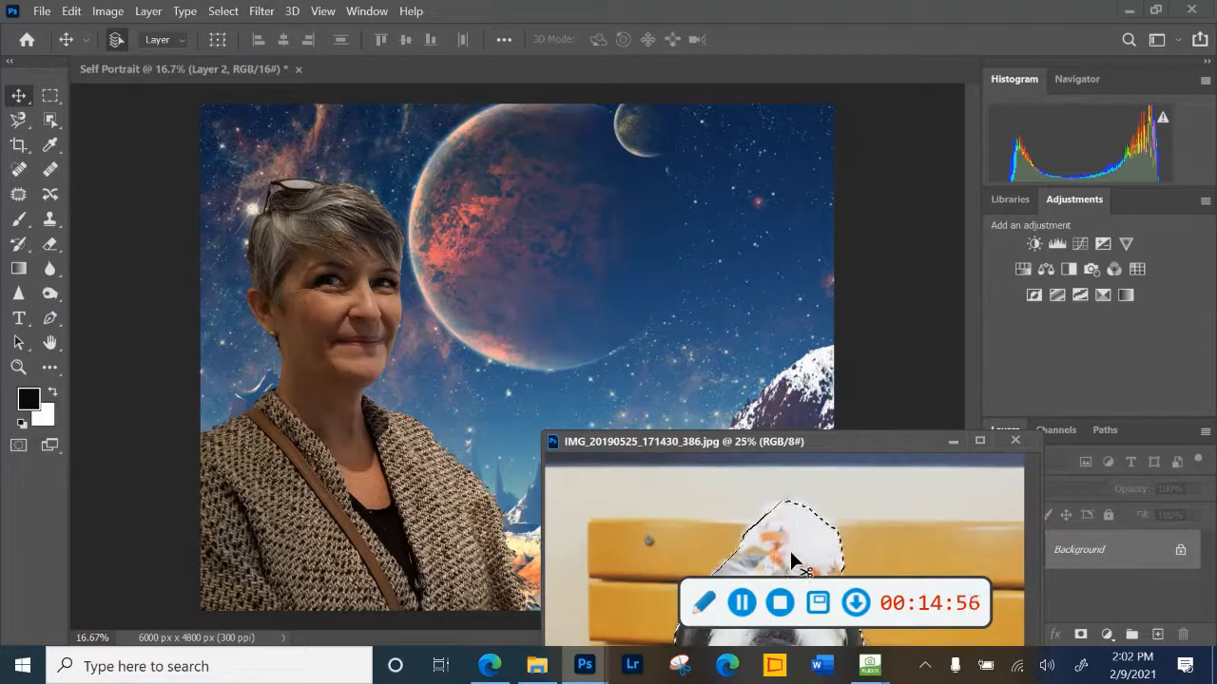
drag(693, 430, 637, 350)
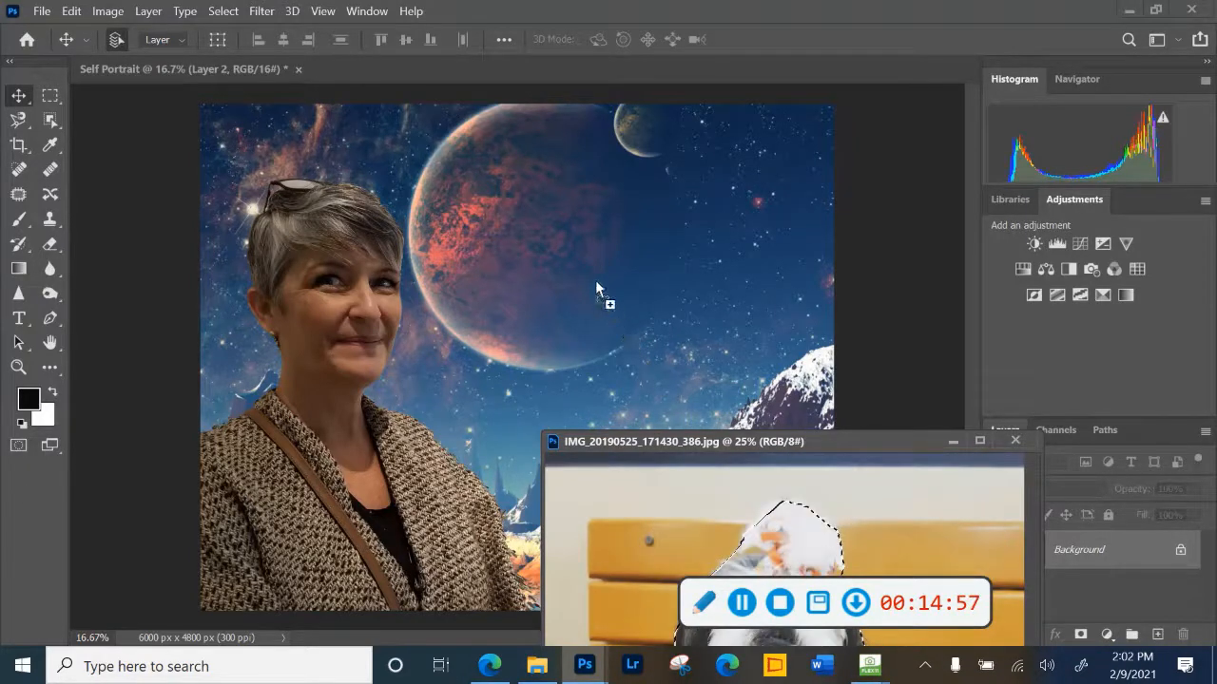
drag(596, 282, 596, 282)
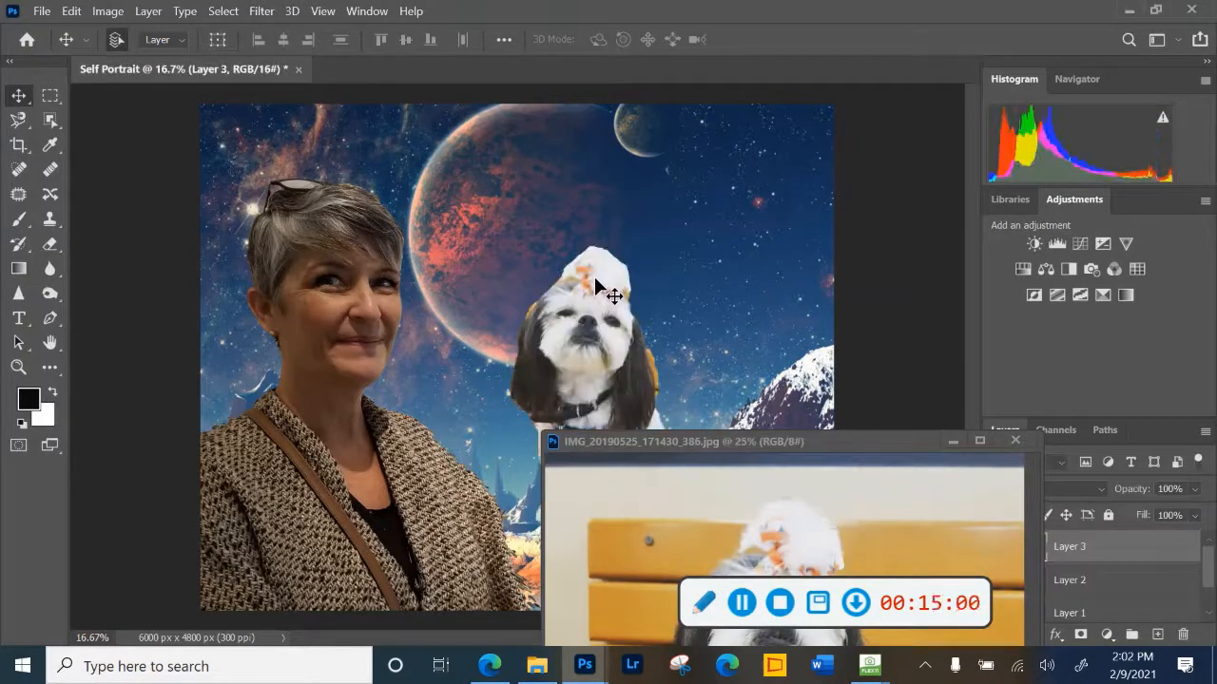